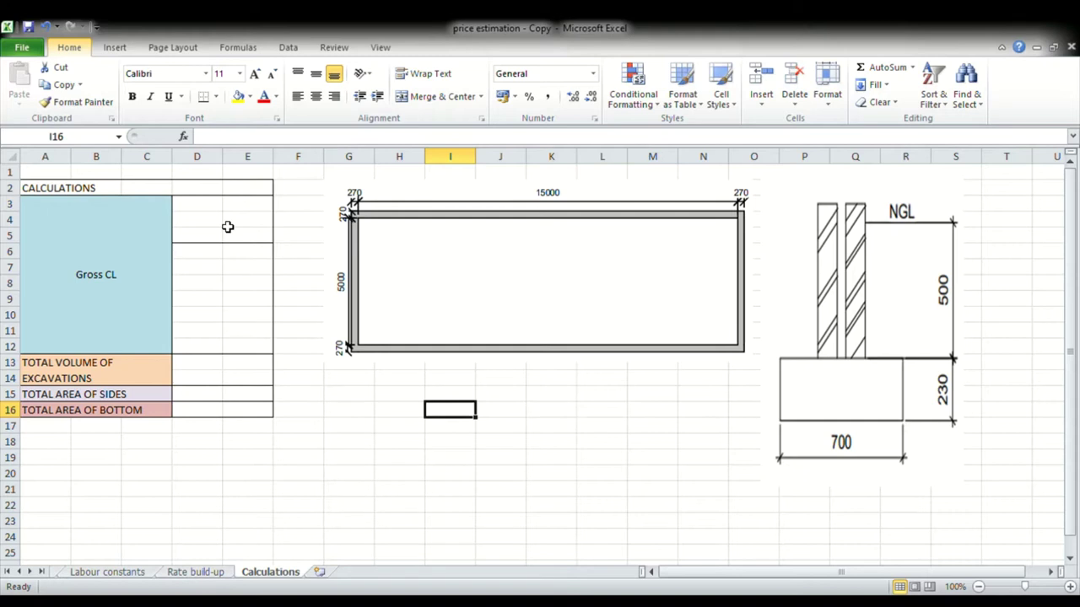
Step: Enter the label Horizontal in D3 and the length =15540*2 (31080) in E3
{"action": "left_click", "coordinate": [219, 208]}
{"action": "type", "text": "Horizontal"}
{"action": "key", "text": "Tab"}
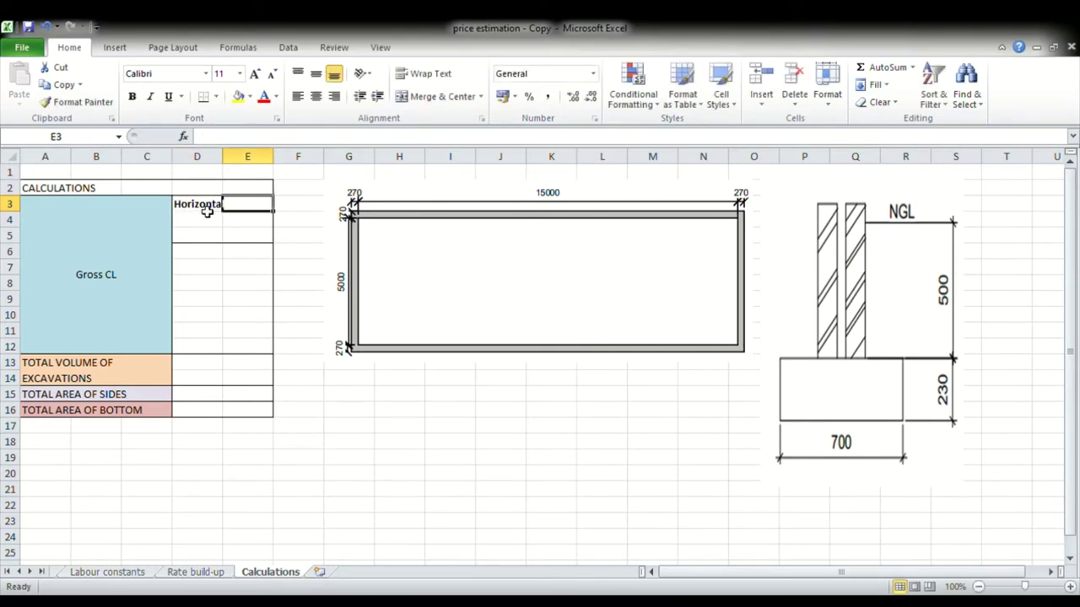
{"action": "type", "text": "=15540*2"}
{"action": "key", "text": "Return"}
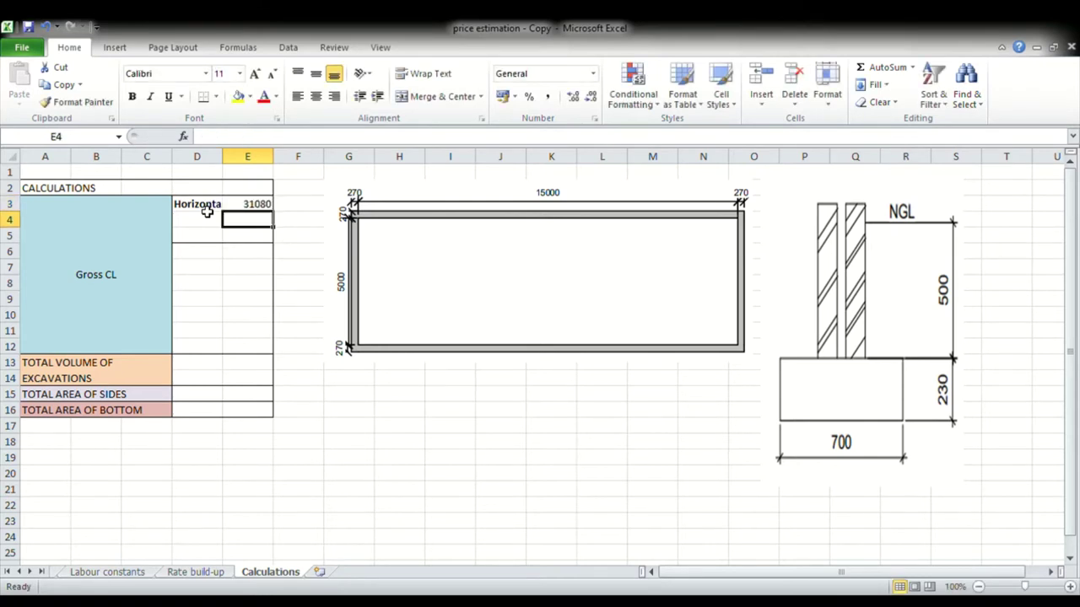
Step: Enter the label Vertical in D5 and the length =5540*2 (11080) in E5
{"action": "left_click", "coordinate": [205, 258]}
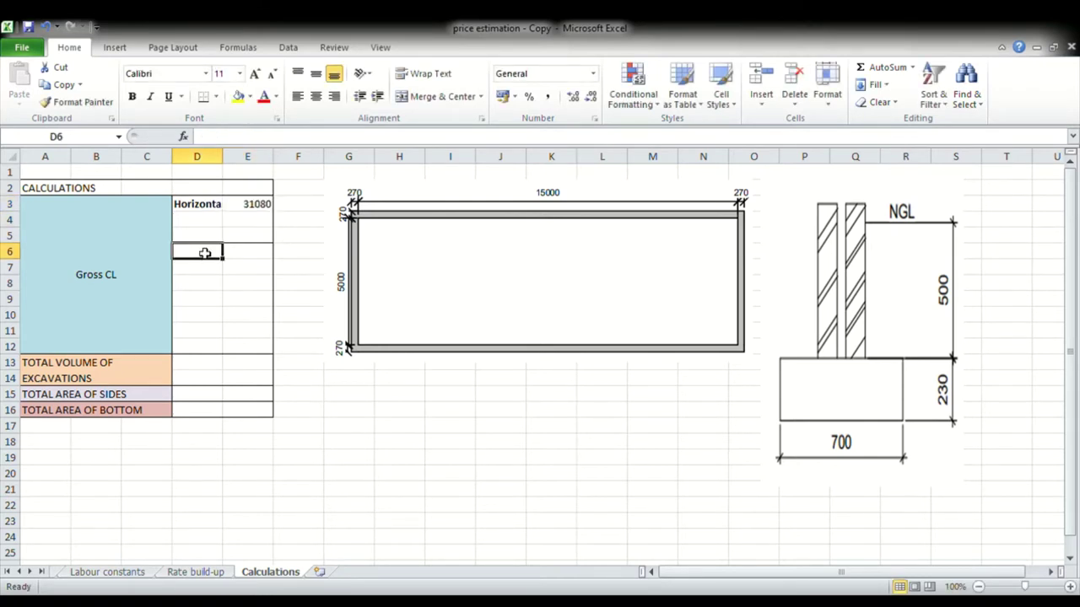
{"action": "left_click", "coordinate": [207, 242]}
{"action": "type", "text": "Vertical"}
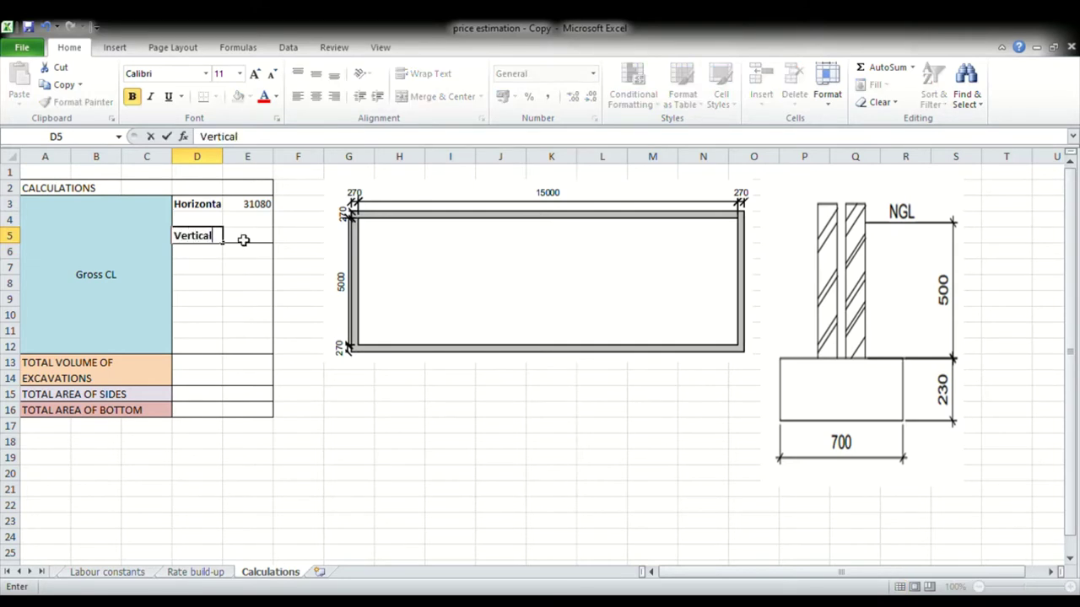
{"action": "left_click", "coordinate": [243, 239]}
{"action": "type", "text": "="}
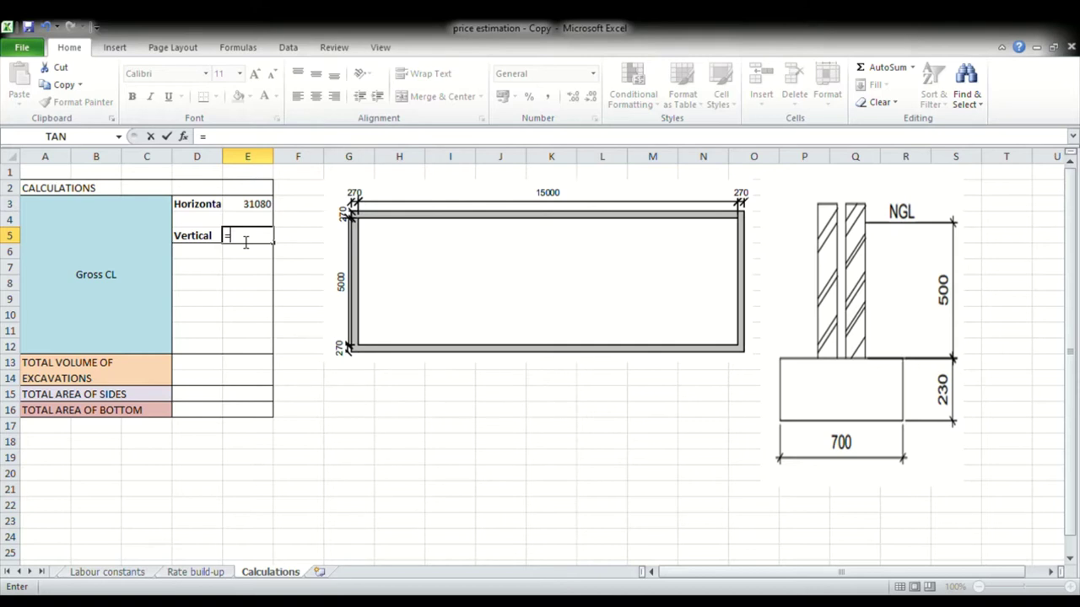
{"action": "type", "text": "5540*2"}
{"action": "key", "text": "Return"}
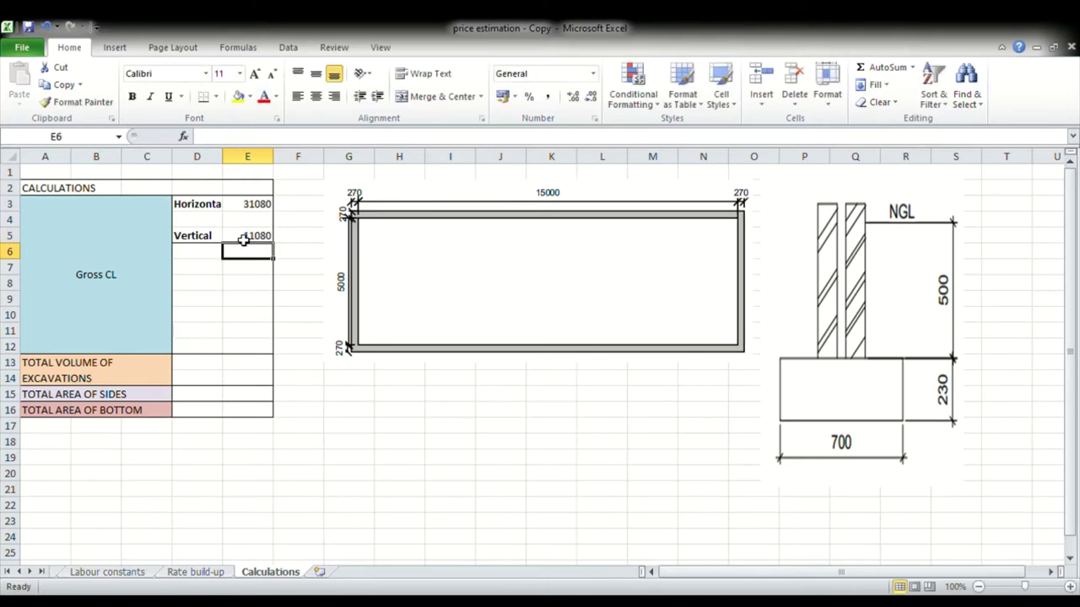
Step: Label D6 'Total=' and sum E3:E5 in E6, giving 42160
{"action": "left_click", "coordinate": [199, 264]}
{"action": "type", "text": "T"}
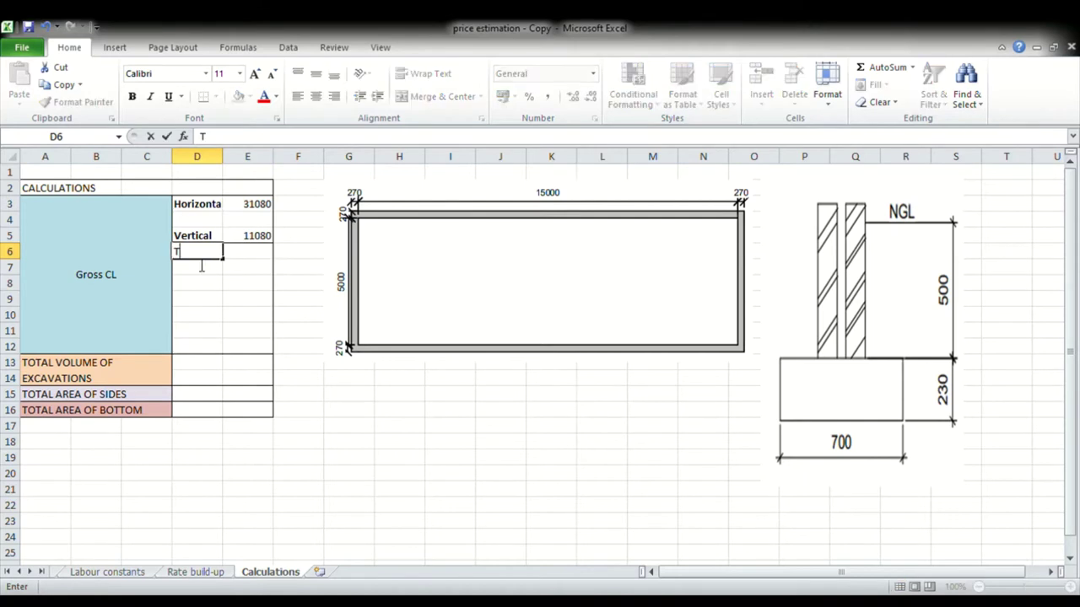
{"action": "type", "text": "otal="}
{"action": "left_click", "coordinate": [242, 261]}
{"action": "type", "text": "=sum"}
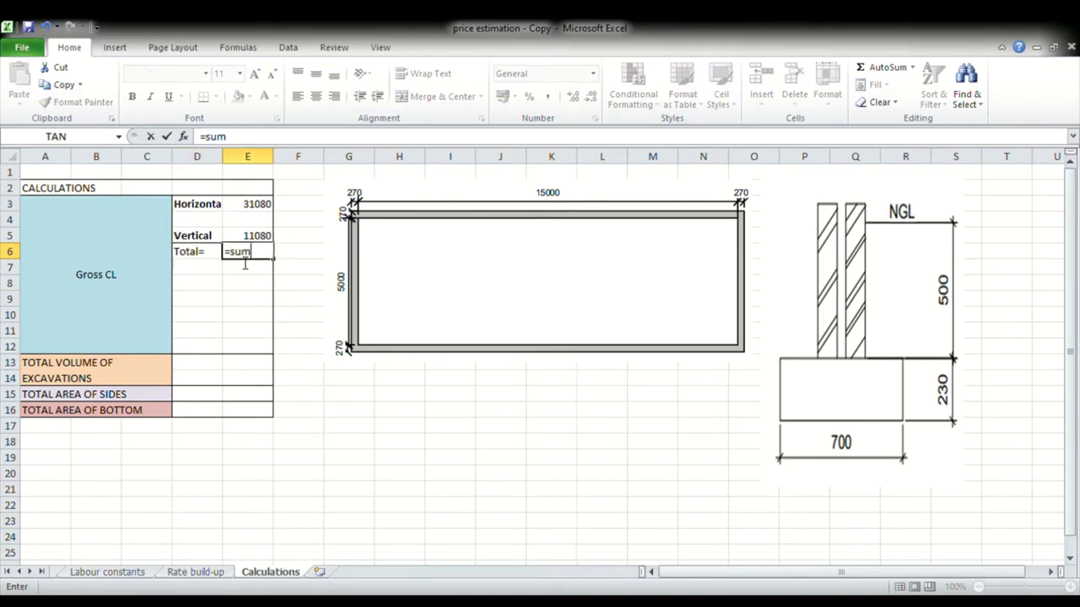
{"action": "key", "text": "Tab"}
{"action": "left_click_drag", "start_coordinate": [278, 207], "coordinate": [275, 245]}
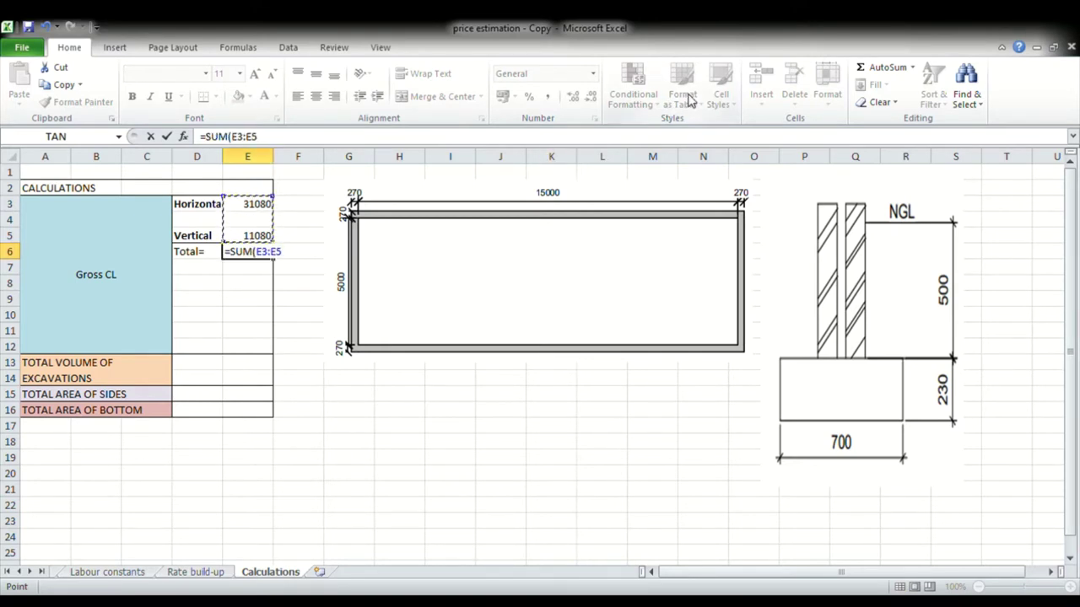
{"action": "key", "text": "Return"}
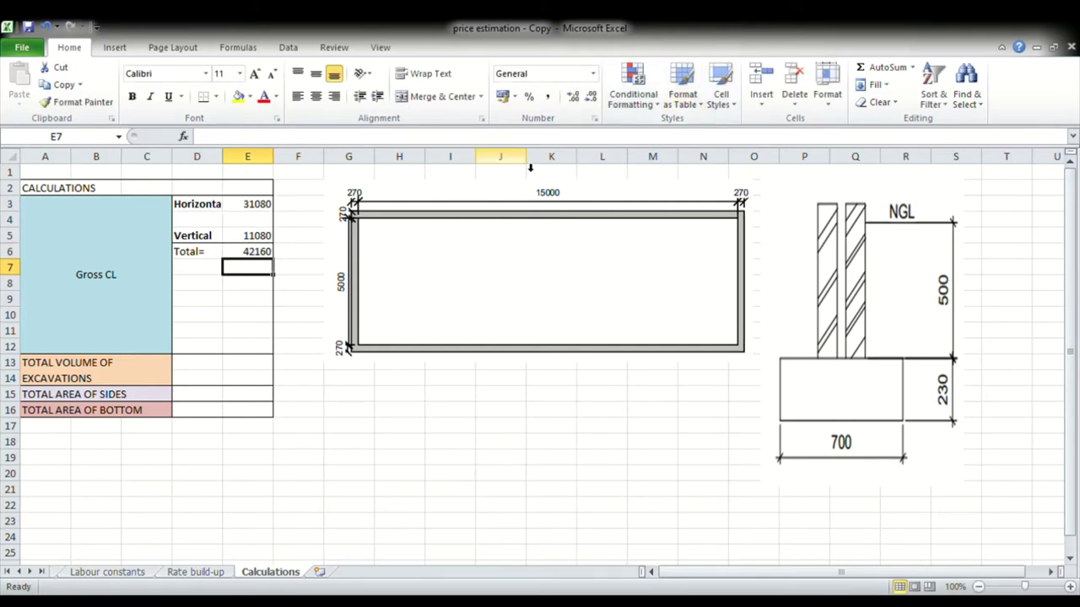
Step: Record the Ddt deduction, with working 2x4x0,5x270 in D9 and 1080 in E10
{"action": "left_click", "coordinate": [208, 290]}
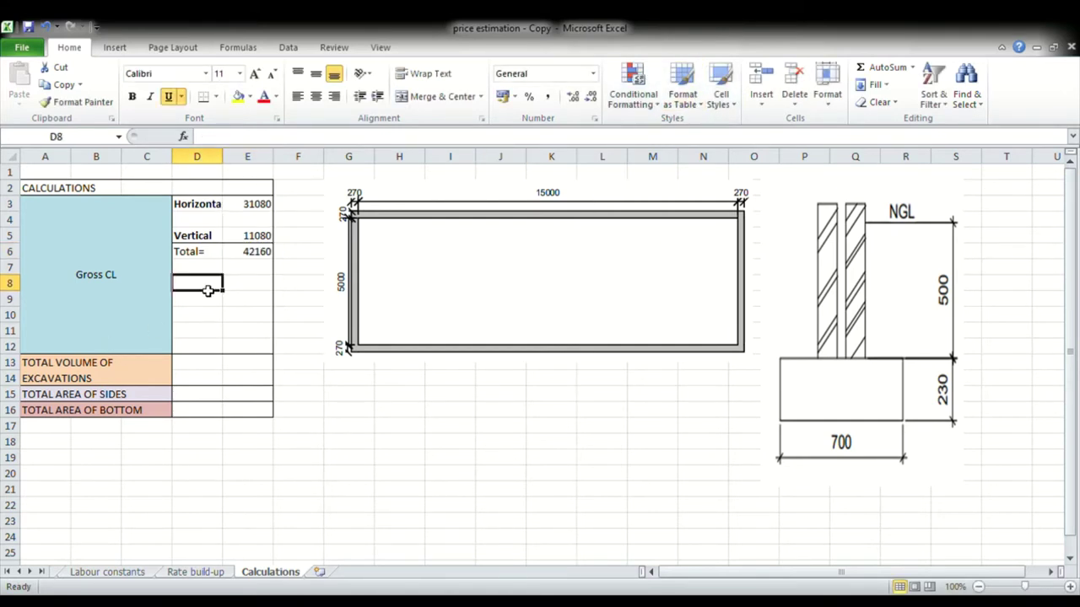
{"action": "type", "text": "Ddt"}
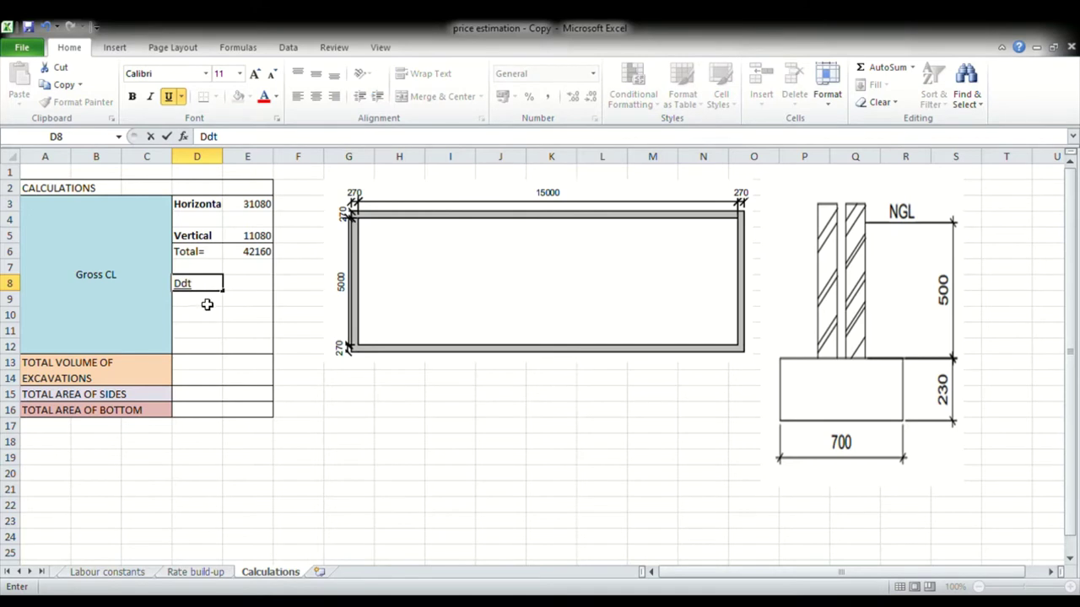
{"action": "left_click", "coordinate": [207, 305]}
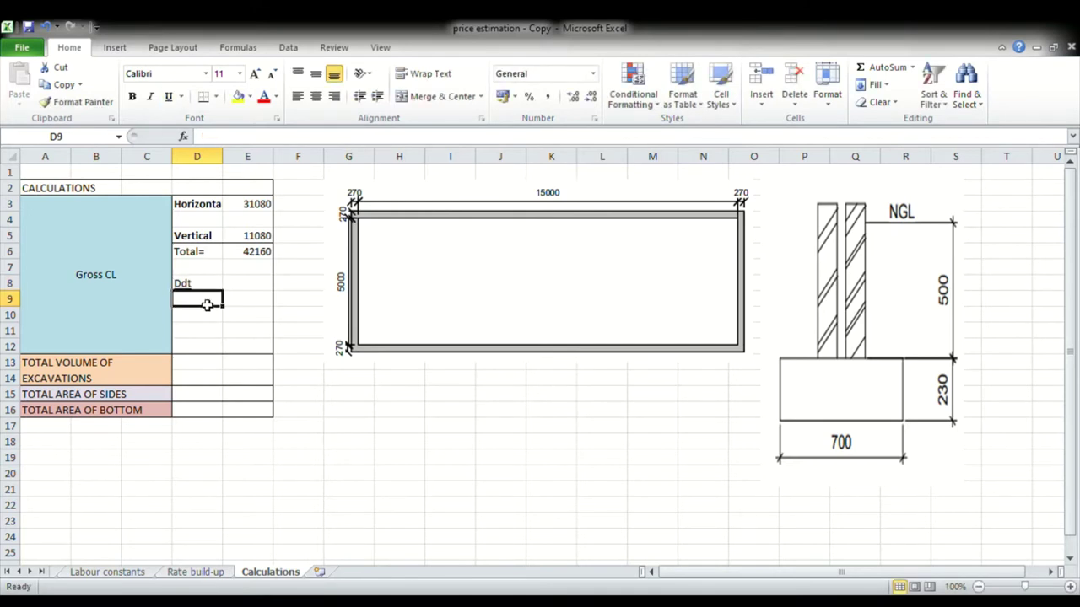
{"action": "type", "text": "2"}
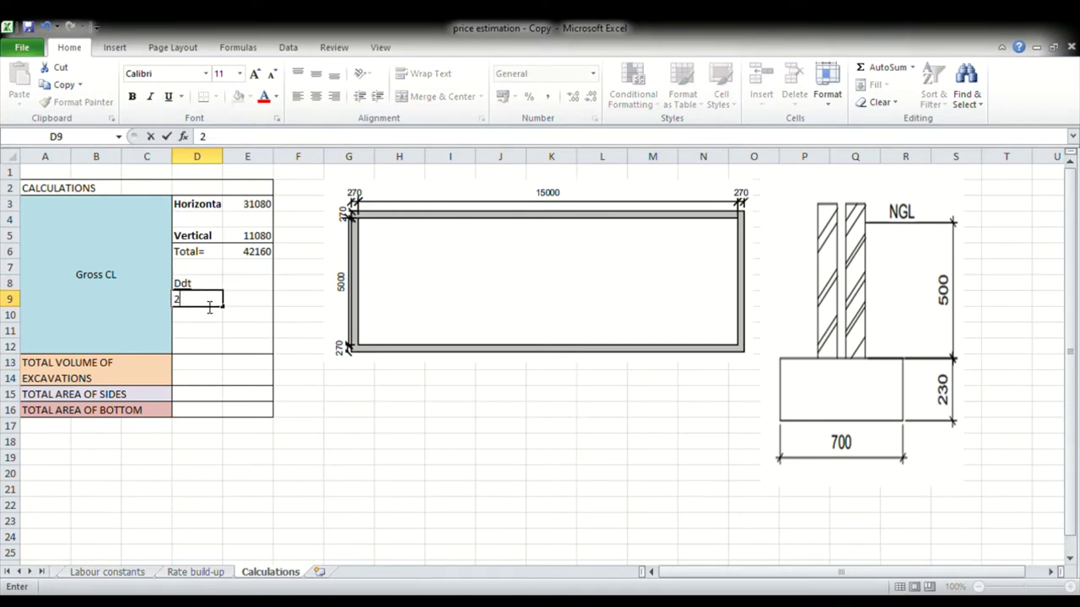
{"action": "type", "text": "x4x0,5x270"}
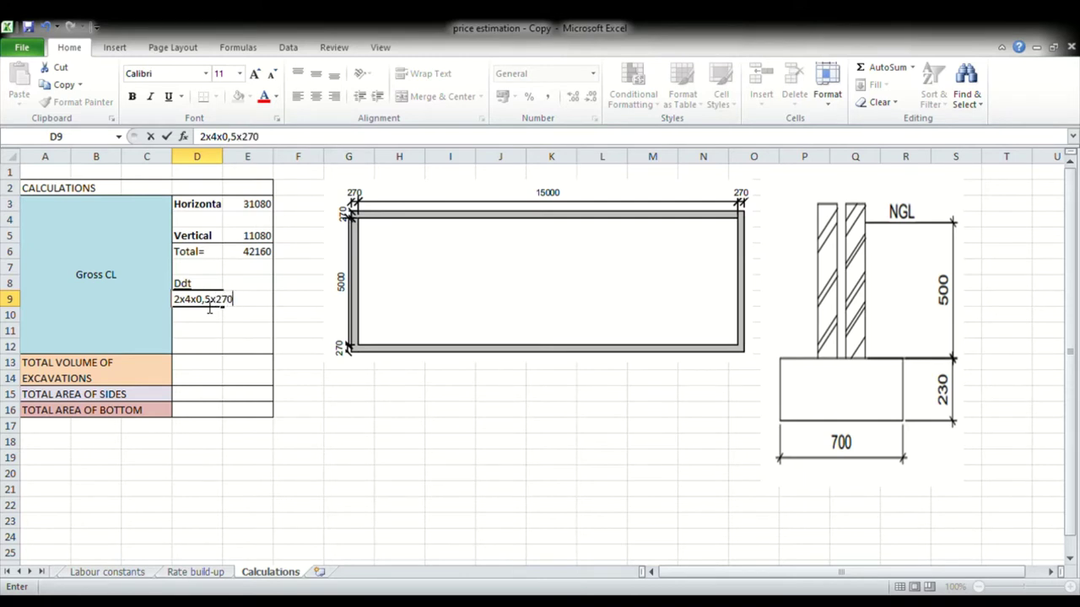
{"action": "left_click", "coordinate": [264, 319]}
{"action": "type", "text": "1080"}
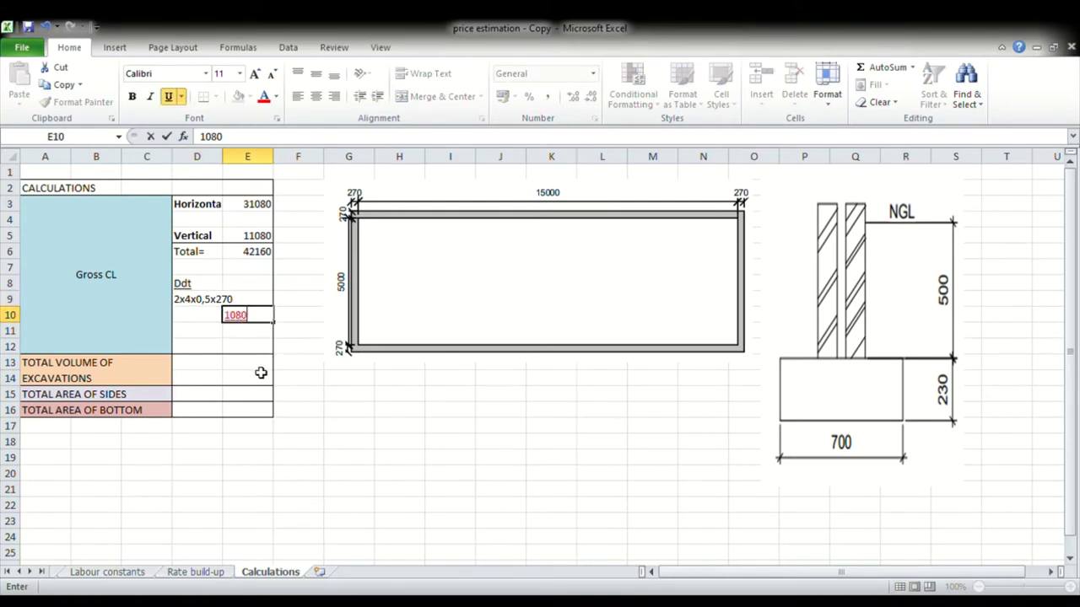
Step: Label D11 'Gross CL' and compute =E6-E10 in E12, giving 41080
{"action": "left_click", "coordinate": [209, 338]}
{"action": "type", "text": "Gro"}
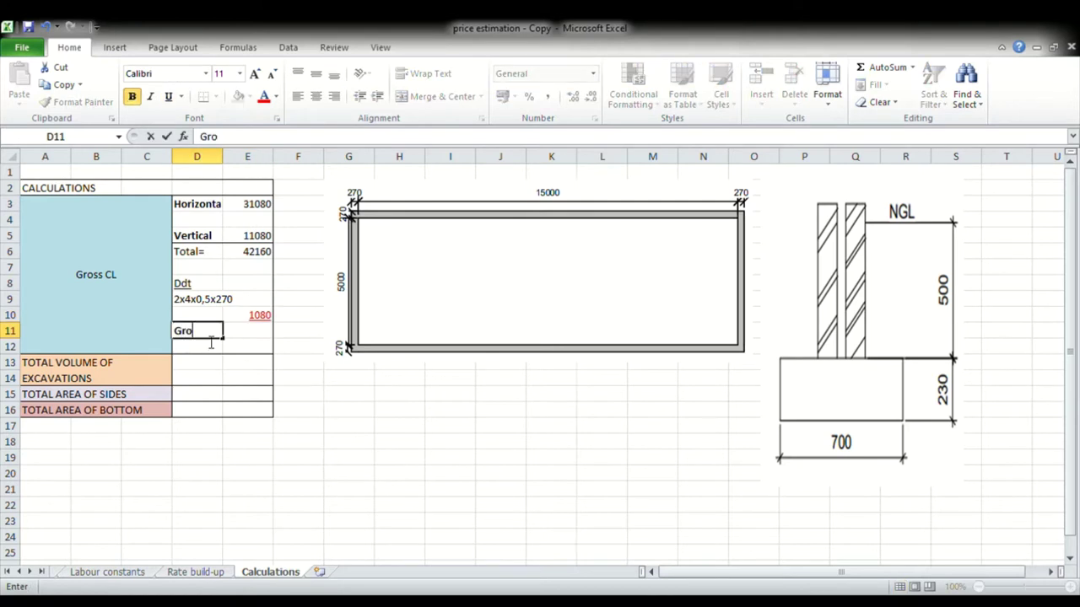
{"action": "type", "text": "ss CL"}
{"action": "key", "text": "BackSpace"}
{"action": "key", "text": "BackSpace"}
{"action": "type", "text": "CL"}
{"action": "left_click", "coordinate": [260, 352]}
{"action": "type", "text": "="}
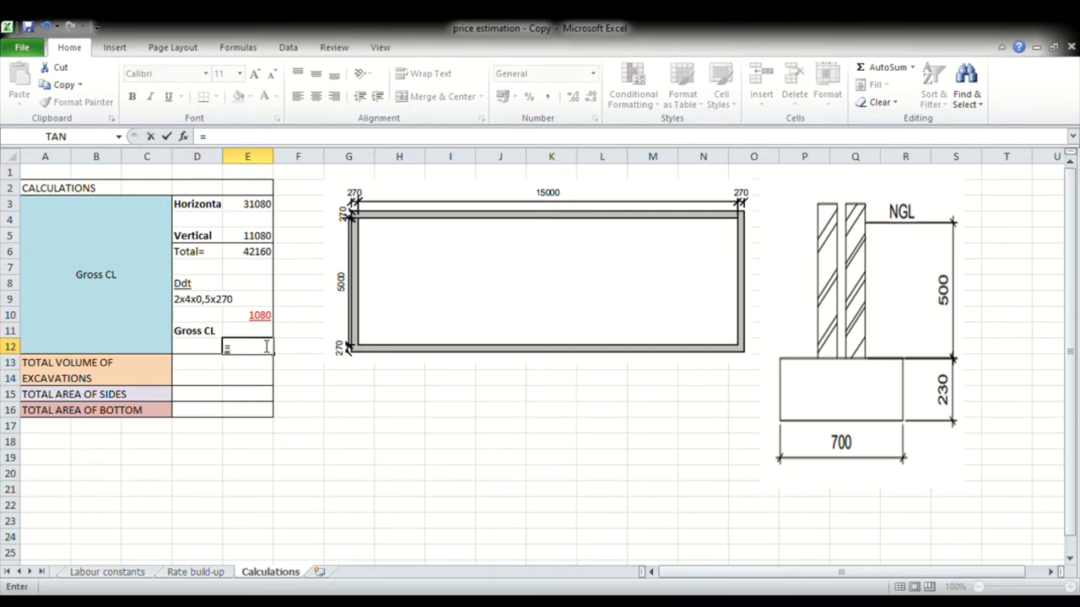
{"action": "left_click", "coordinate": [268, 254]}
{"action": "type", "text": "-"}
{"action": "left_click", "coordinate": [268, 316]}
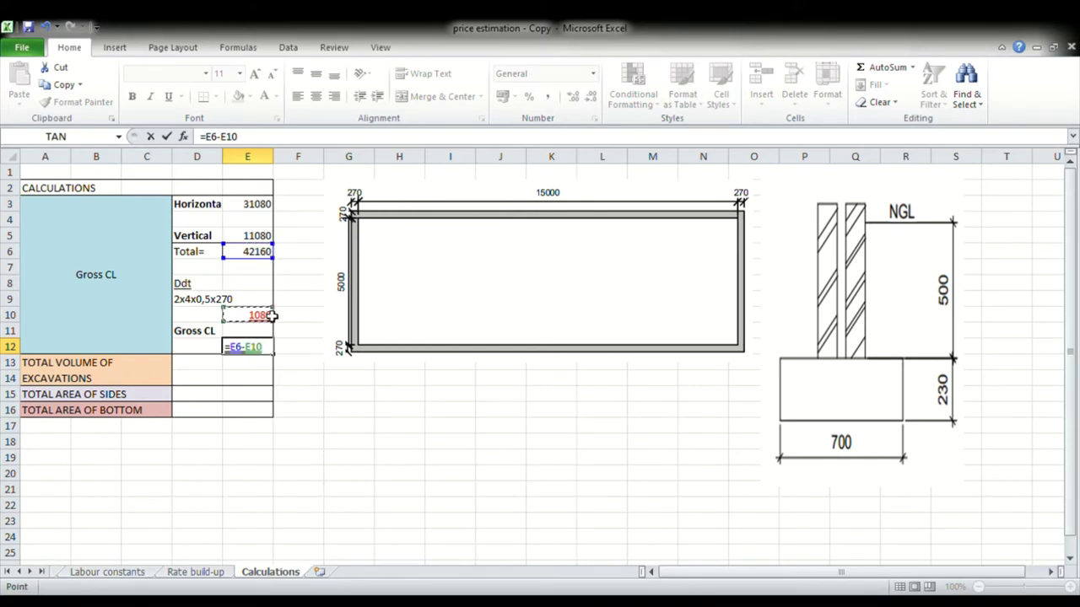
{"action": "key", "text": "Return"}
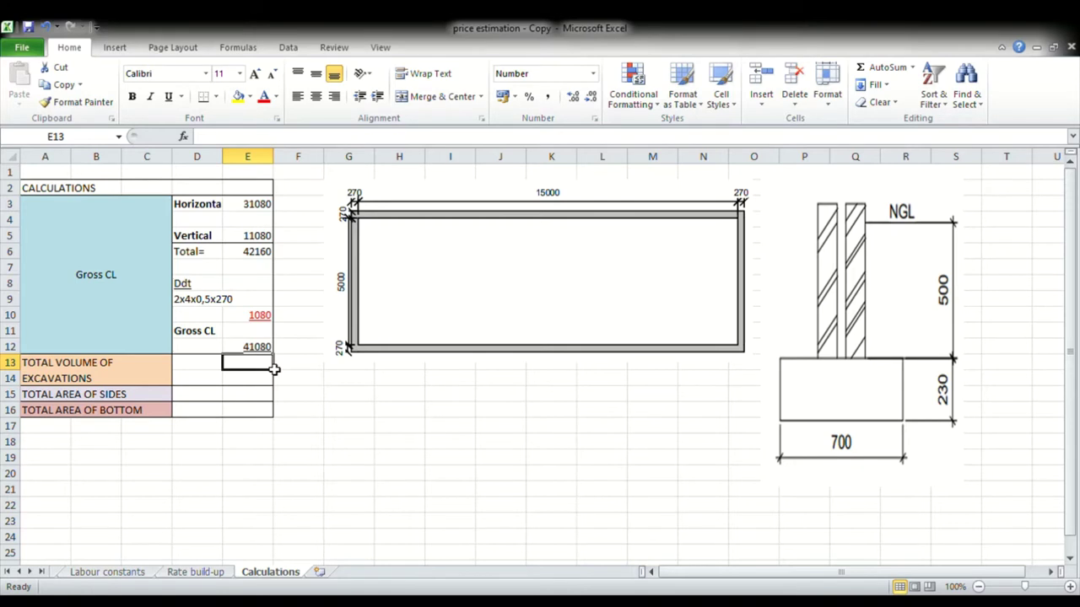
Step: Enter =41,08*0,70*0,73 in D14 for an excavation volume of 20,99
{"action": "left_click", "coordinate": [216, 380]}
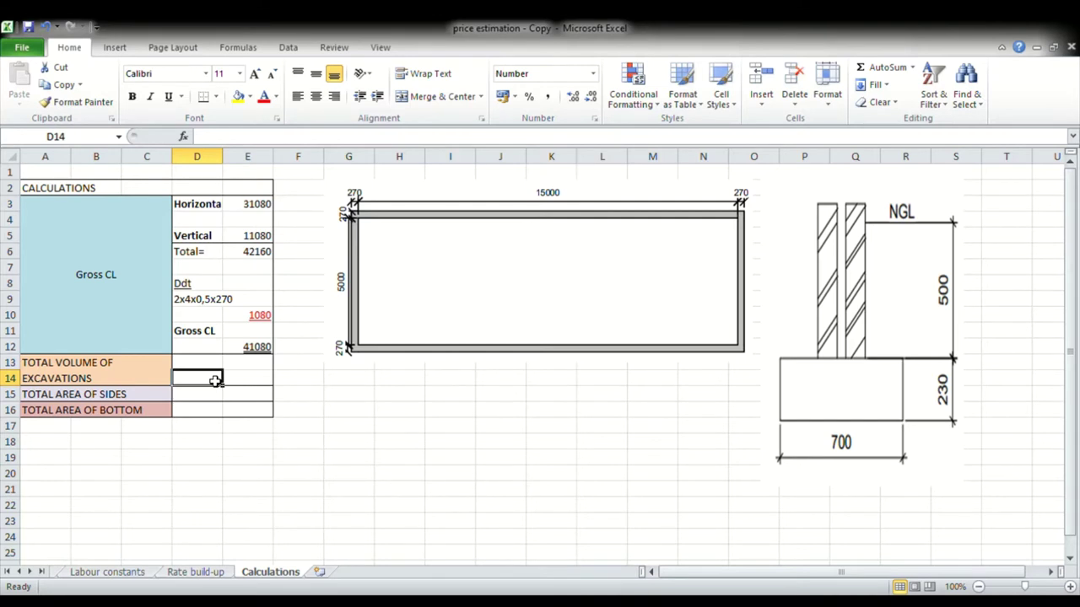
{"action": "type", "text": "="}
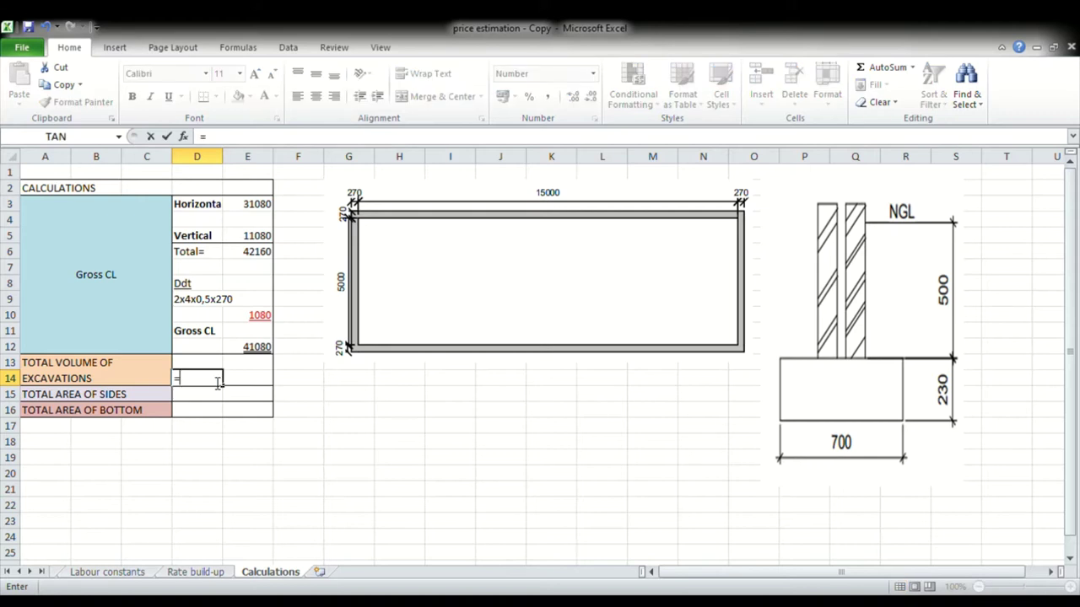
{"action": "type", "text": "41,08"}
{"action": "type", "text": "*"}
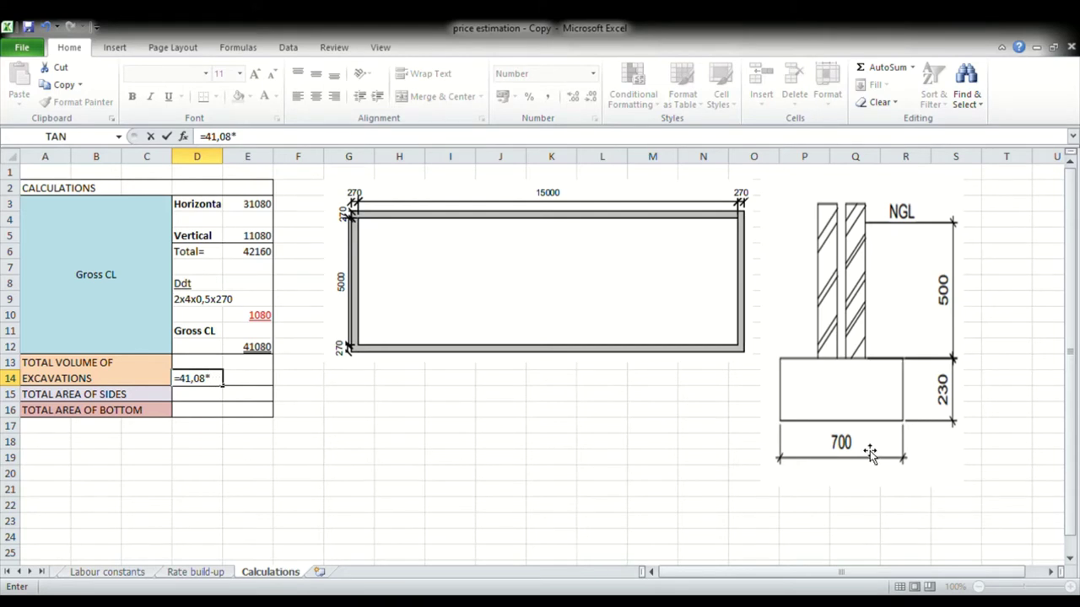
{"action": "type", "text": "0,70"}
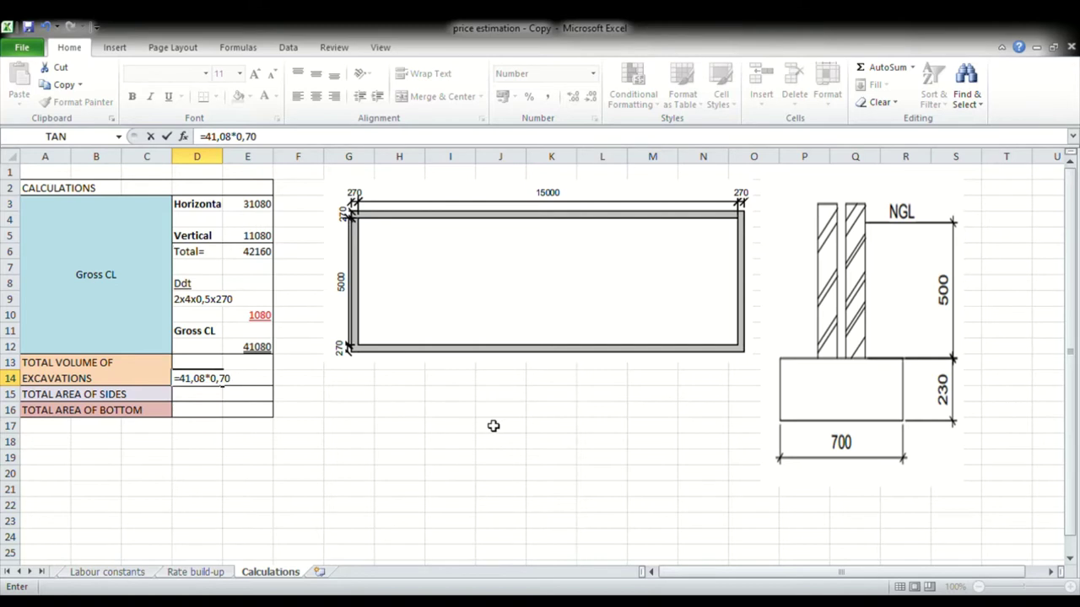
{"action": "type", "text": "*0,73"}
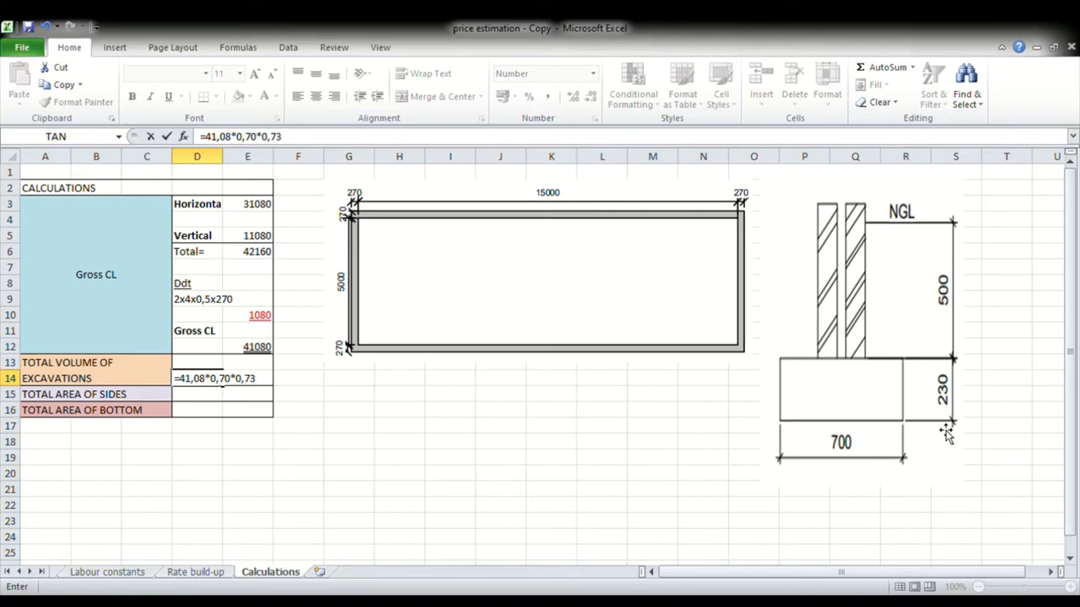
{"action": "key", "text": "Return"}
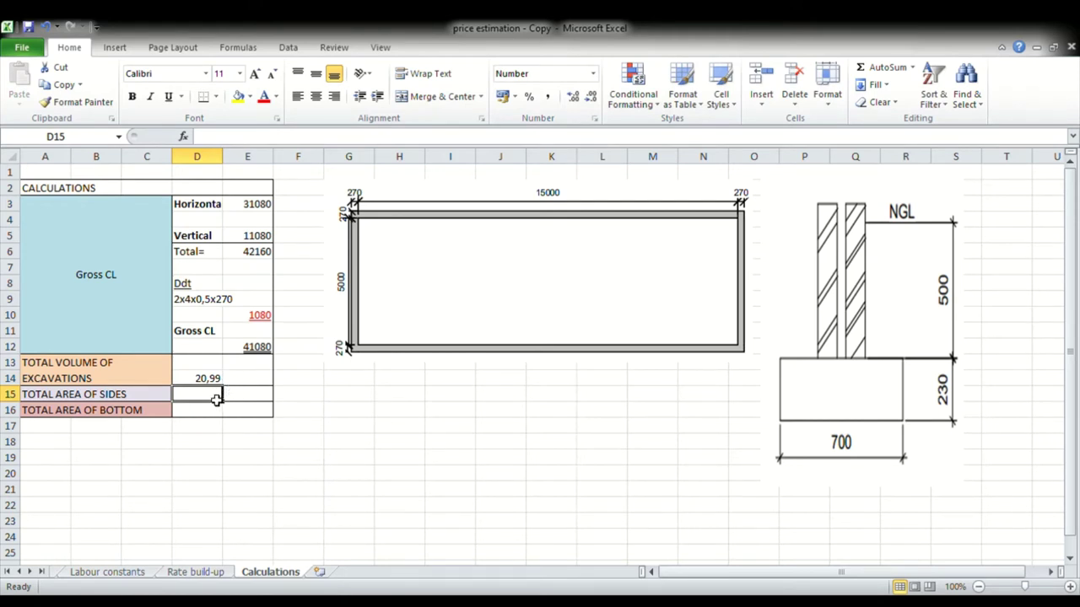
Step: Add the cubic-metre unit in E14 using a superscript symbol
{"action": "left_click", "coordinate": [253, 383]}
{"action": "type", "text": "m"}
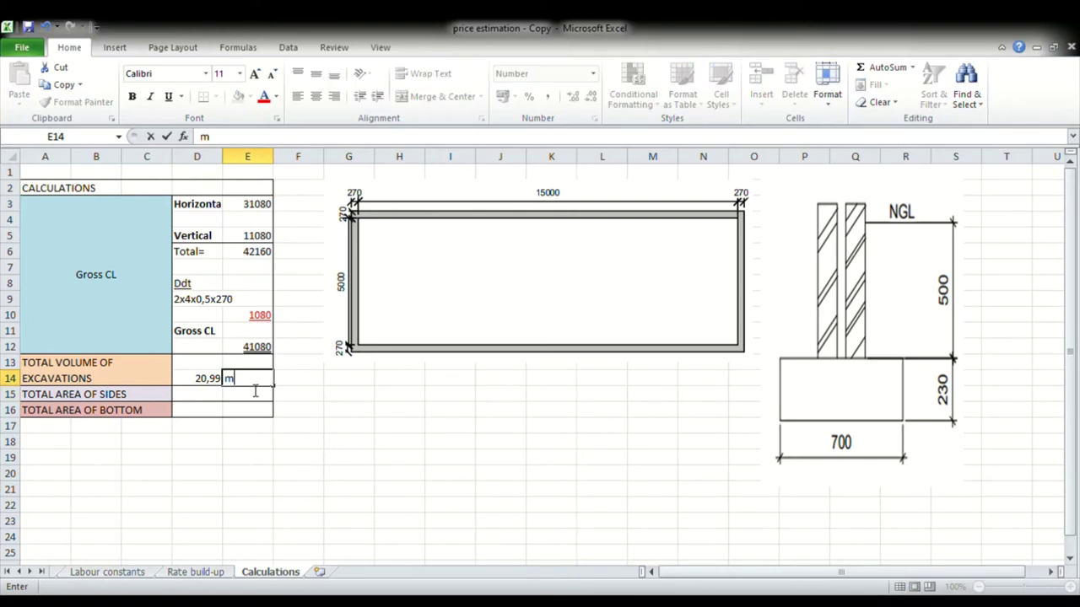
{"action": "left_click", "coordinate": [117, 45]}
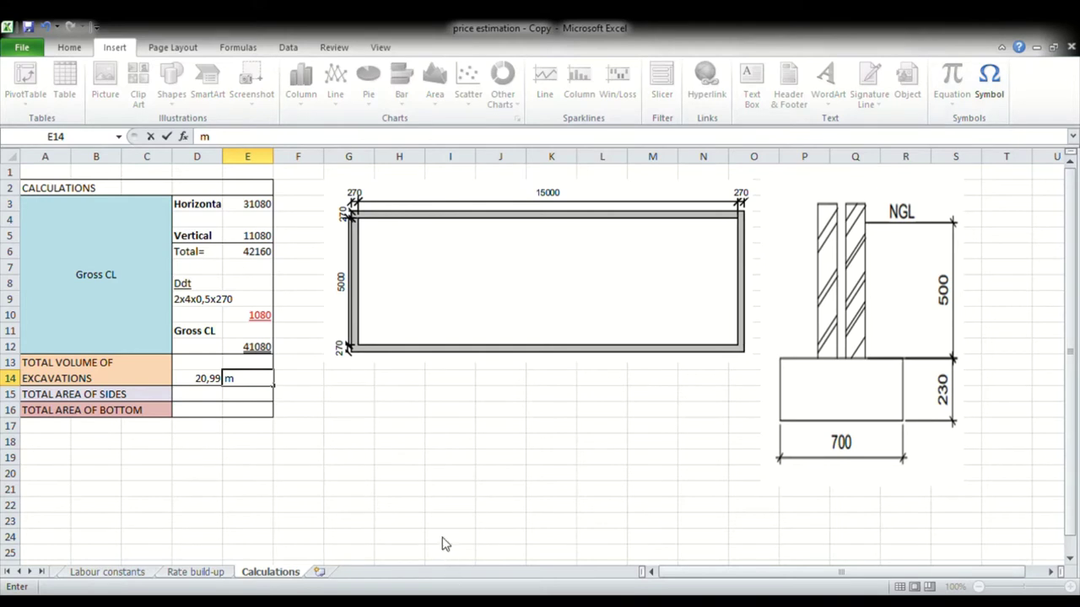
{"action": "type", "text": "²"}
{"action": "left_click", "coordinate": [217, 400]}
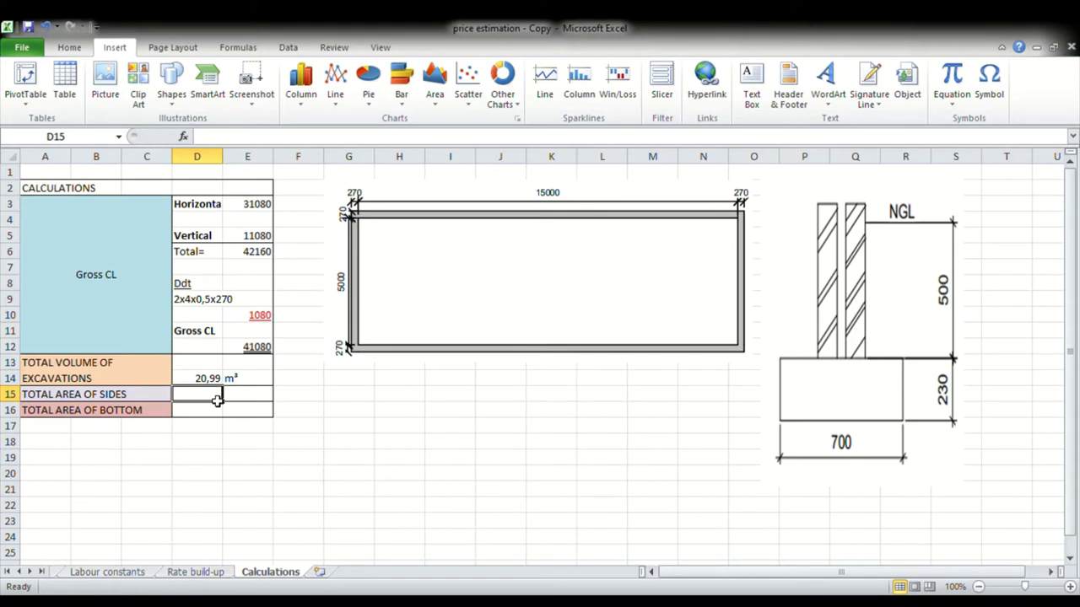
Step: Enter =41,08*0,73*2 in D15 for a sides area of 59,98, with its unit beside it
{"action": "type", "text": "="}
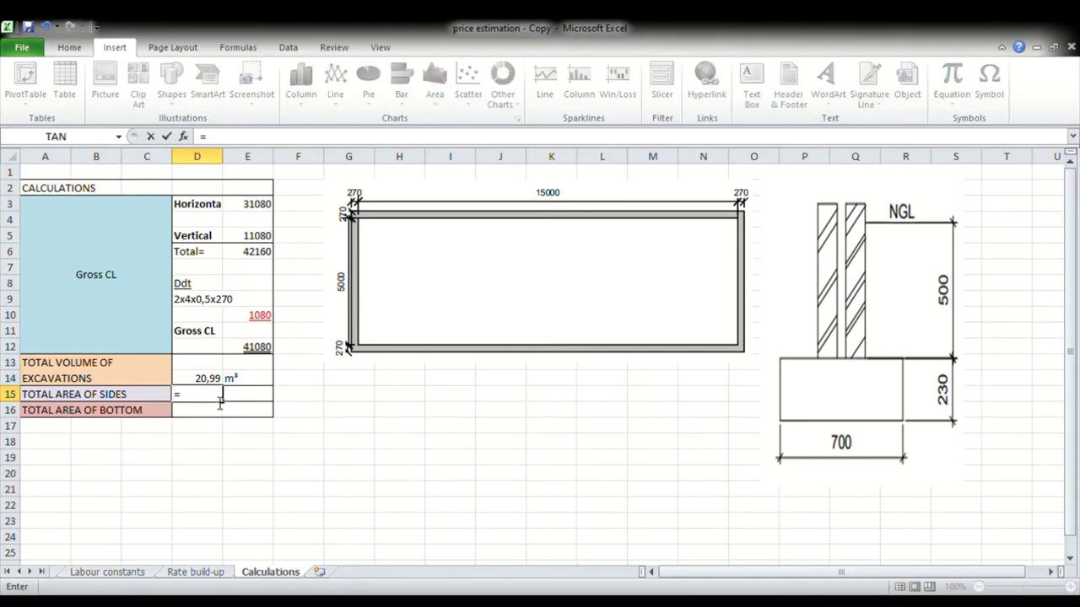
{"action": "type", "text": "41,08*0,73"}
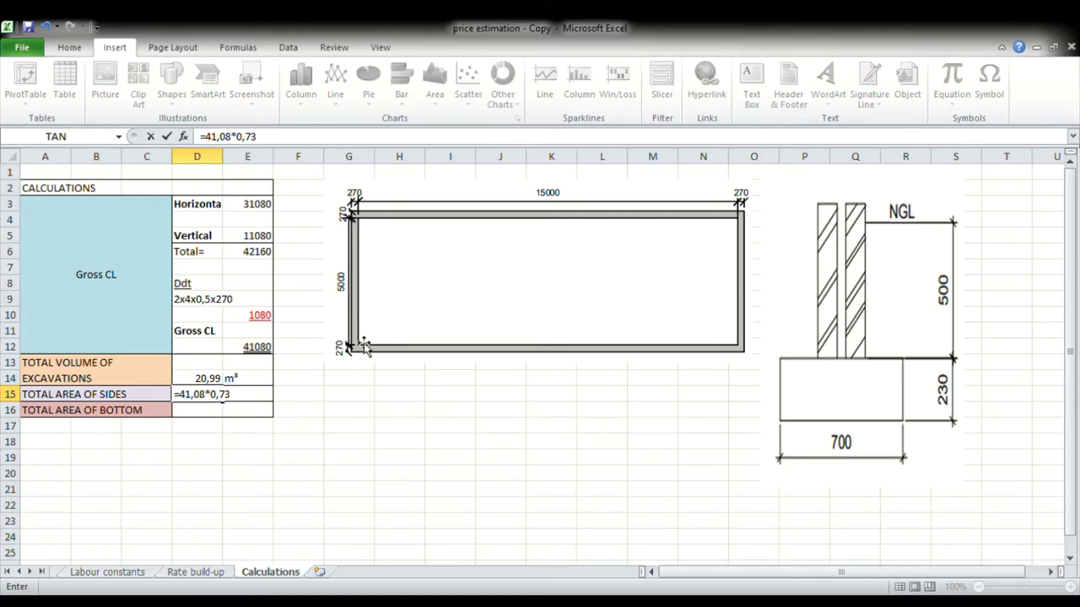
{"action": "type", "text": "*2"}
{"action": "key", "text": "Return"}
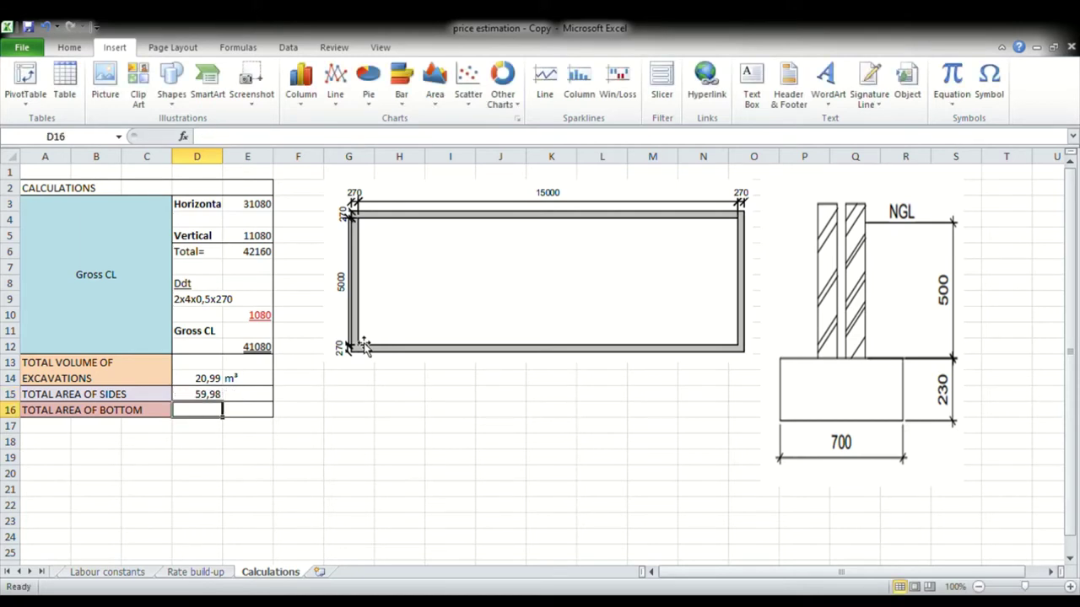
{"action": "left_click", "coordinate": [241, 401]}
{"action": "type", "text": "m³"}
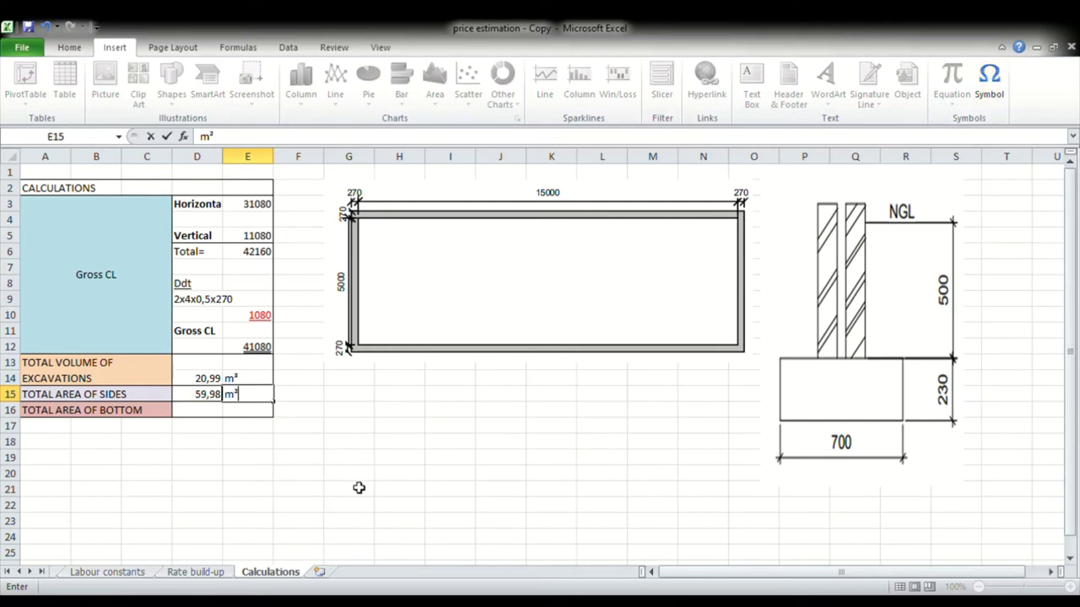
{"action": "left_click", "coordinate": [211, 415]}
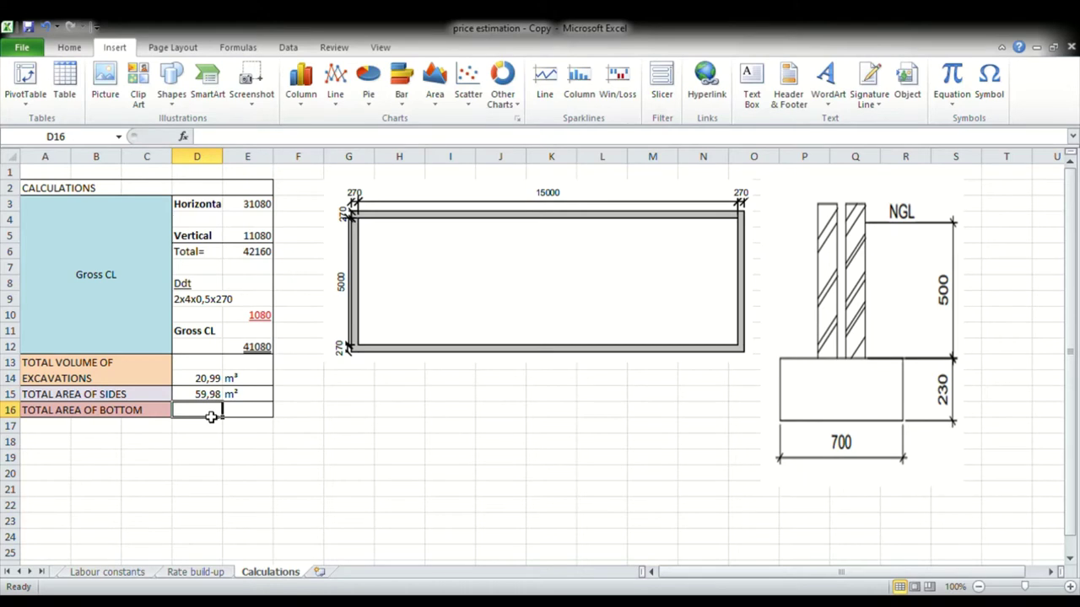
Step: Enter =41,08*0,70 in D16 for a bottom area of 28,76, labelled m²
{"action": "type", "text": "="}
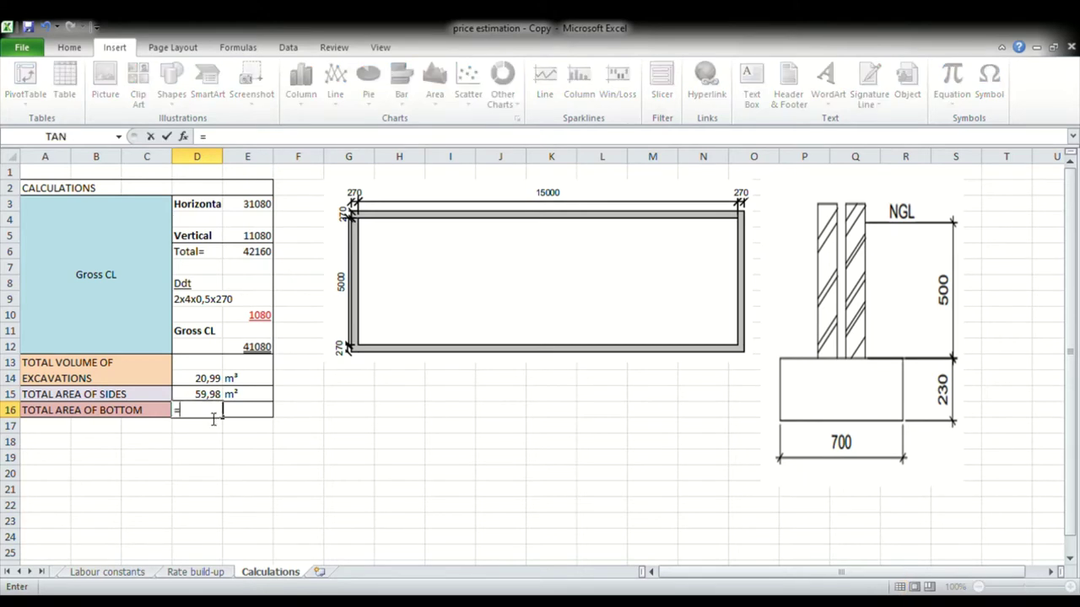
{"action": "type", "text": "41,08*"}
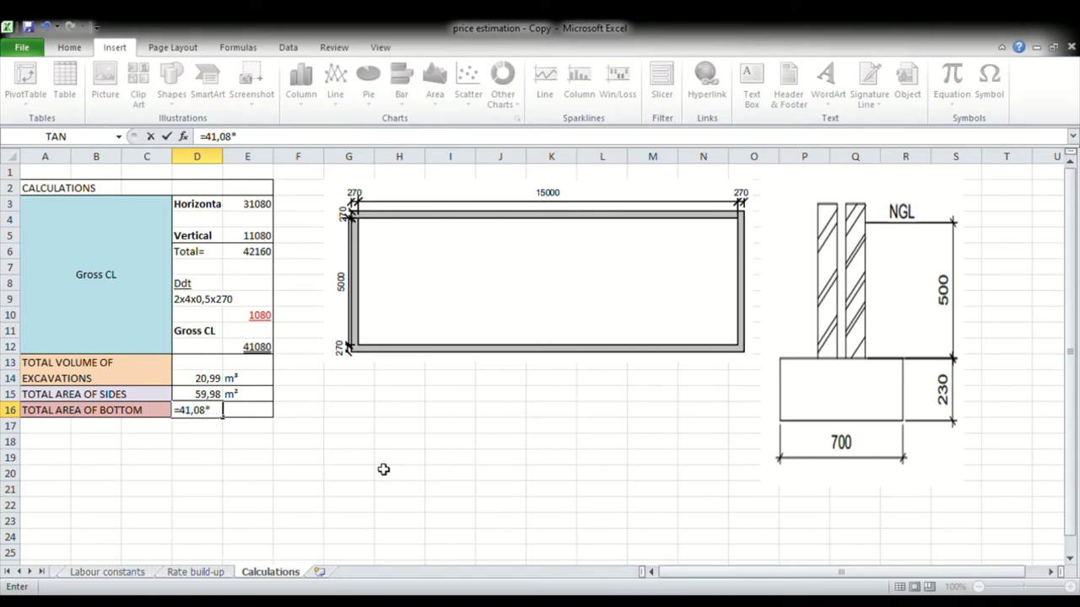
{"action": "type", "text": "0,70"}
{"action": "key", "text": "Return"}
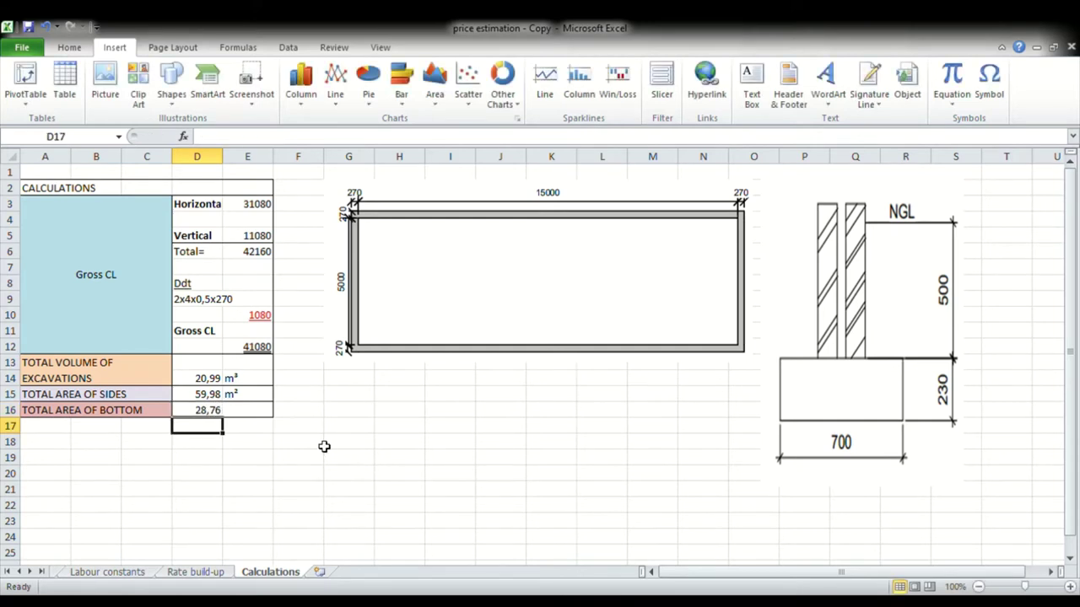
{"action": "left_click", "coordinate": [252, 413]}
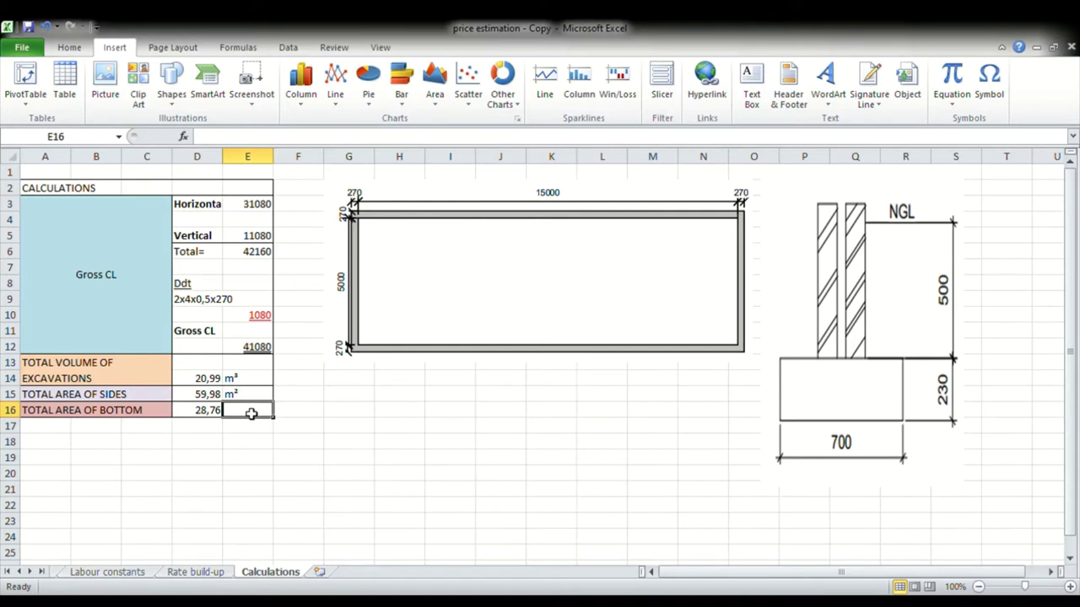
{"action": "type", "text": "m"}
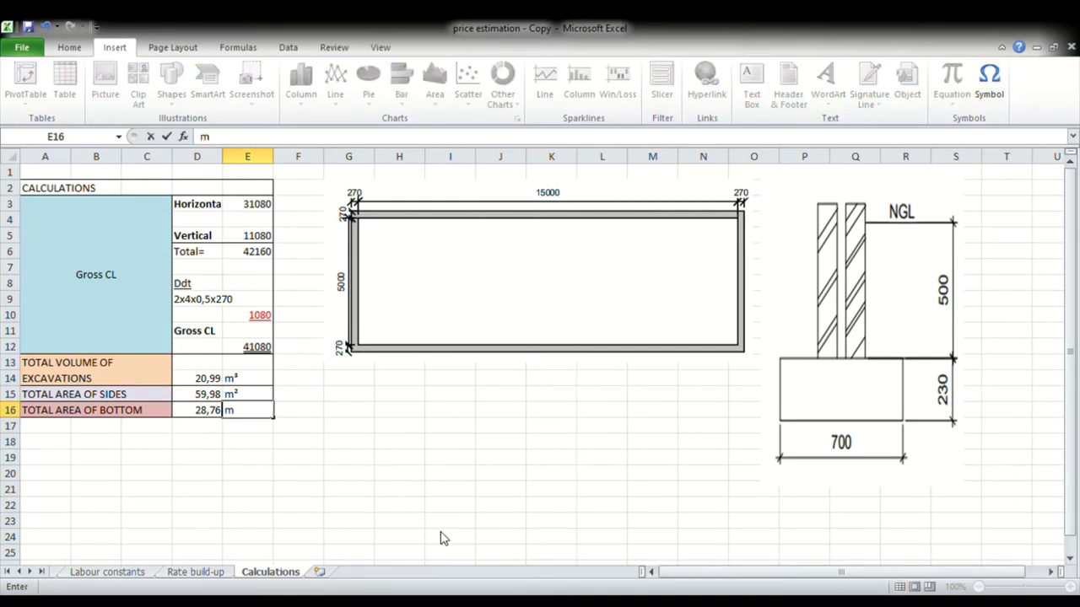
{"action": "type", "text": "²"}
{"action": "left_click", "coordinate": [269, 460]}
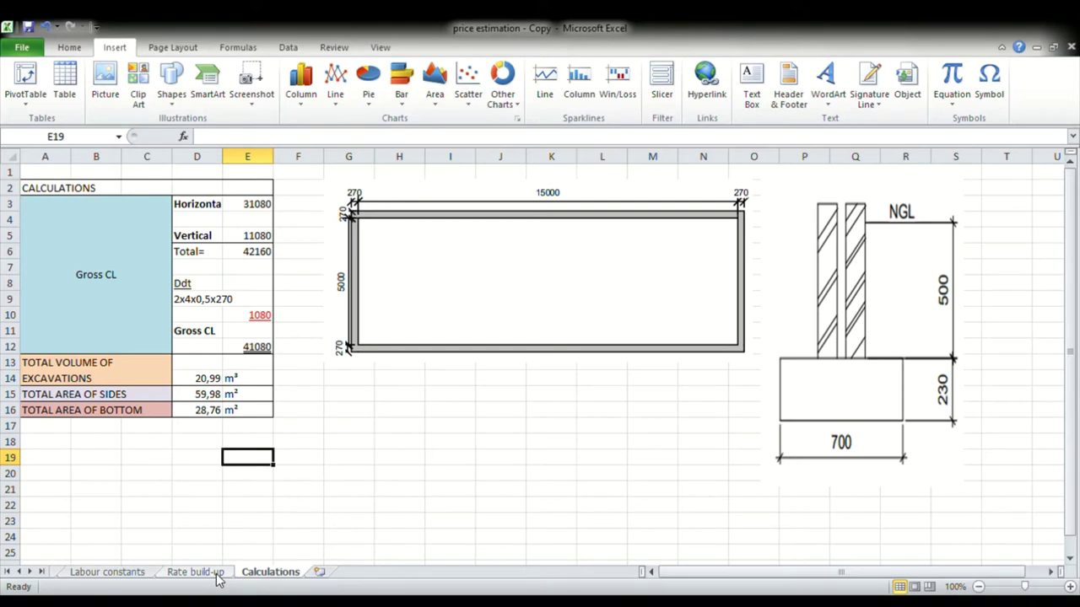
{"action": "left_click", "coordinate": [131, 574]}
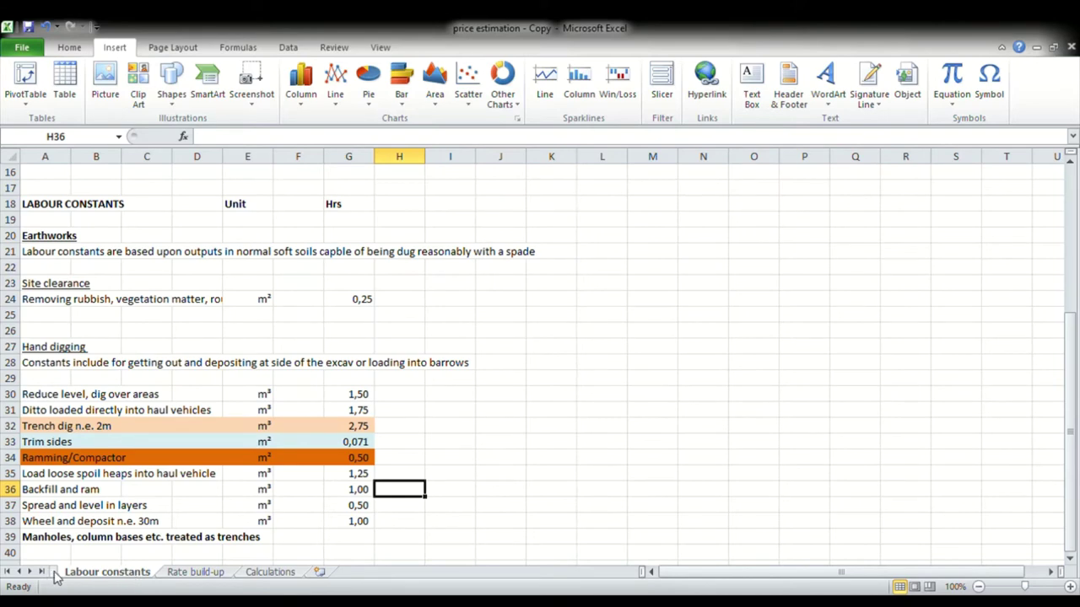
{"action": "key", "text": "ctrl+Page_Up"}
{"action": "left_click", "coordinate": [167, 572]}
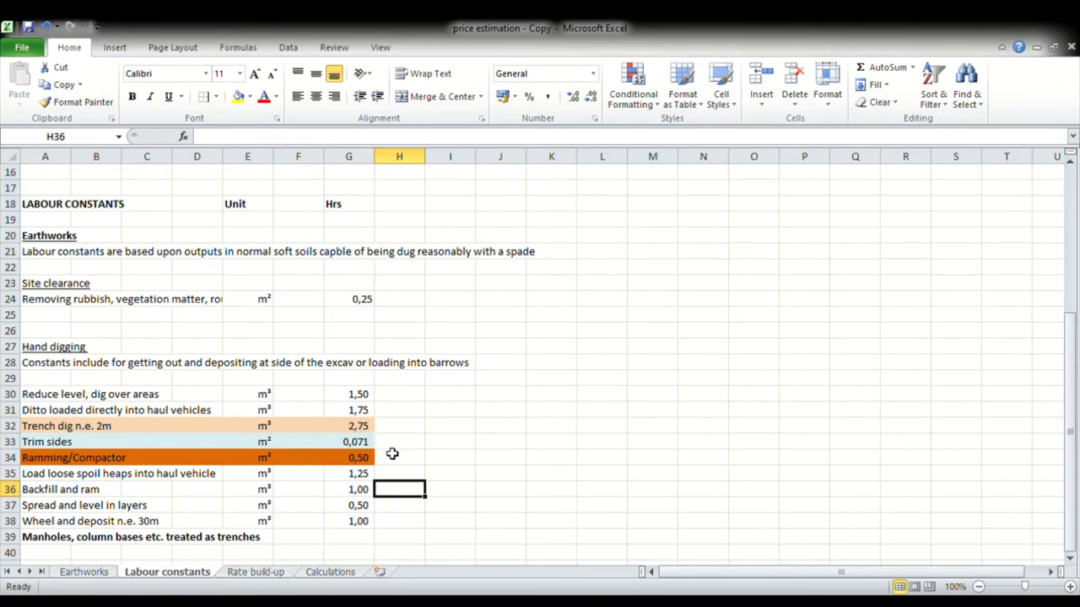
Step: On the Rate build-up sheet, enter Dig and throw out, Trim sides and Ram and level bottom in A7–A9
{"action": "left_click", "coordinate": [272, 574]}
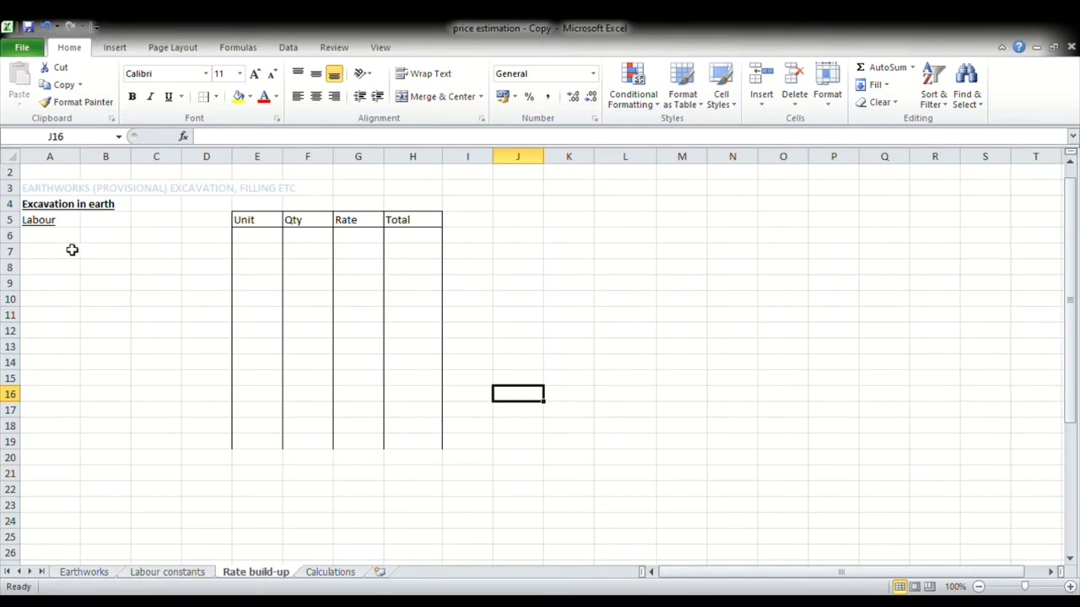
{"action": "left_click", "coordinate": [74, 251]}
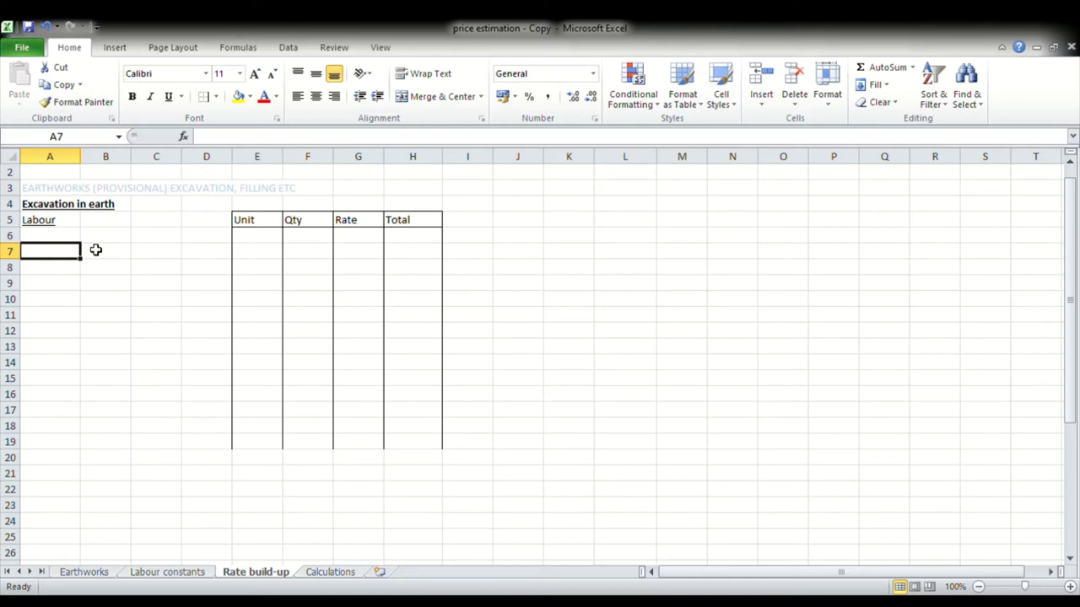
{"action": "type", "text": "D"}
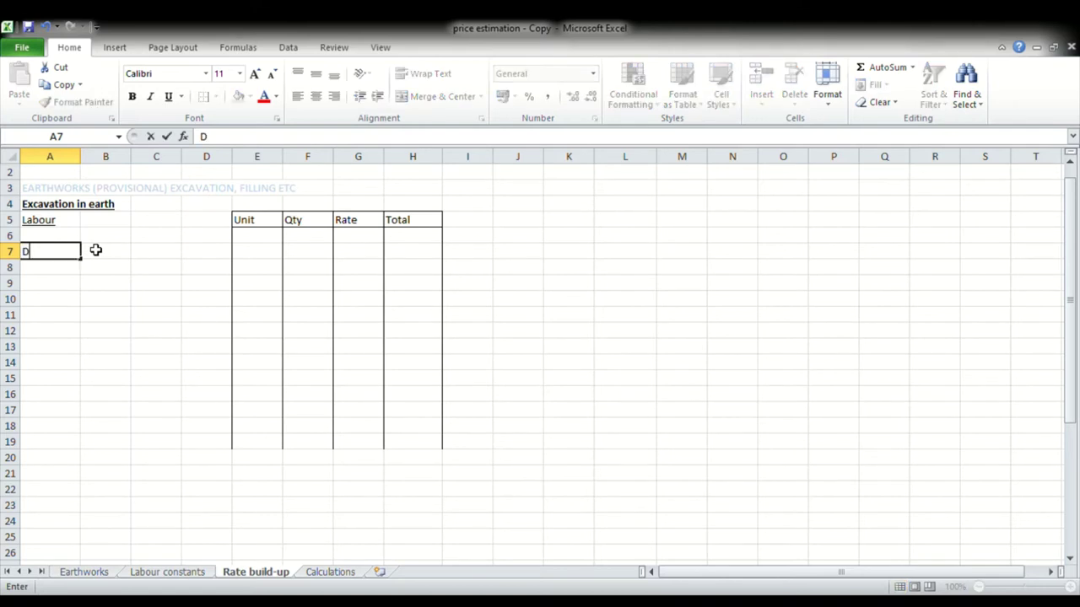
{"action": "type", "text": "ig and throw out"}
{"action": "key", "text": "Return"}
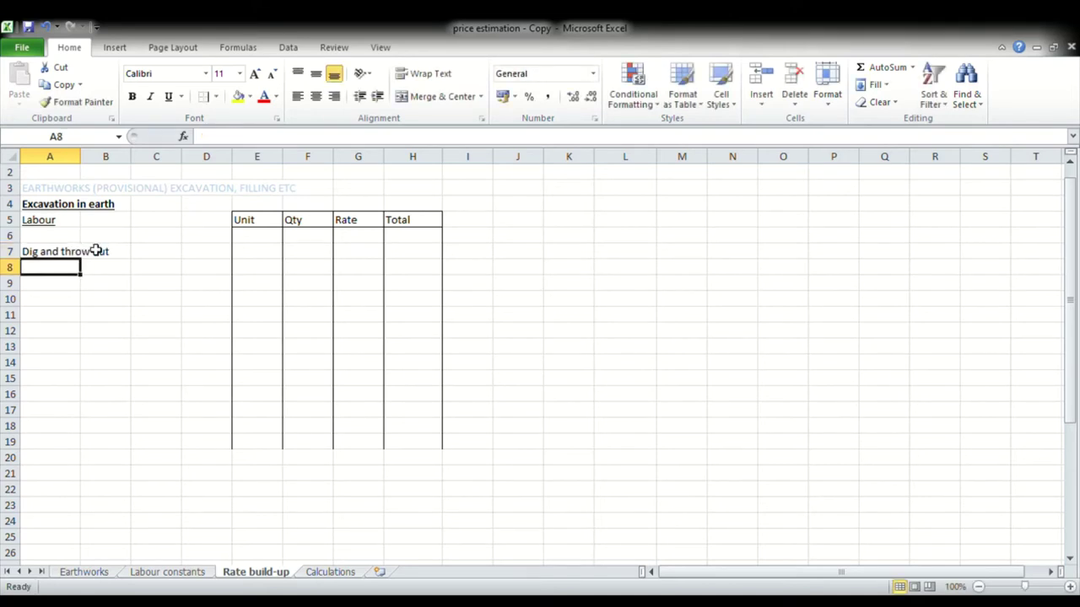
{"action": "type", "text": "Tr"}
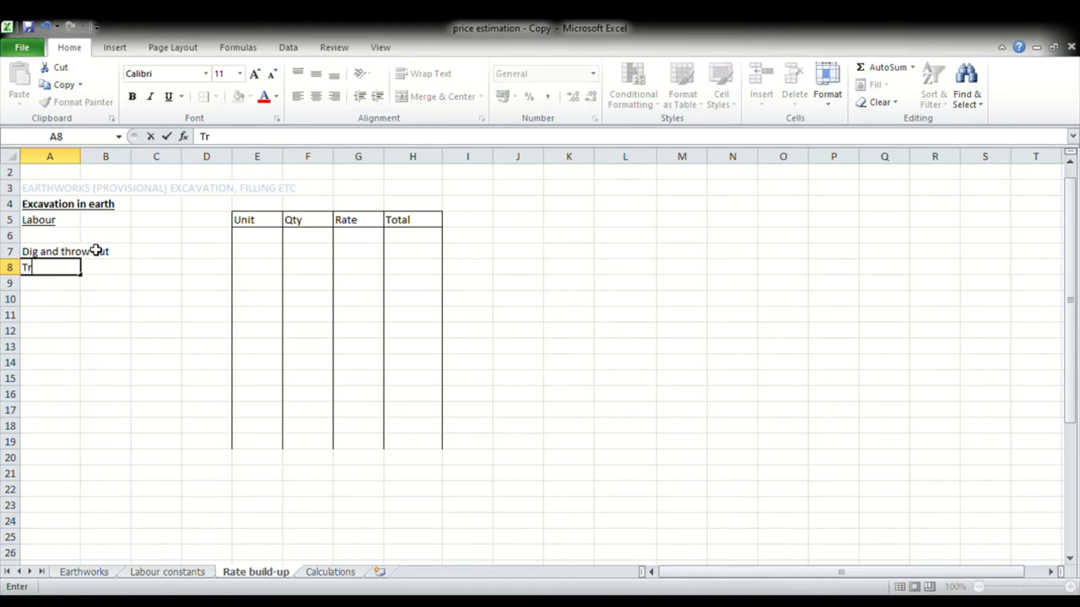
{"action": "type", "text": "im sides"}
{"action": "key", "text": "Return"}
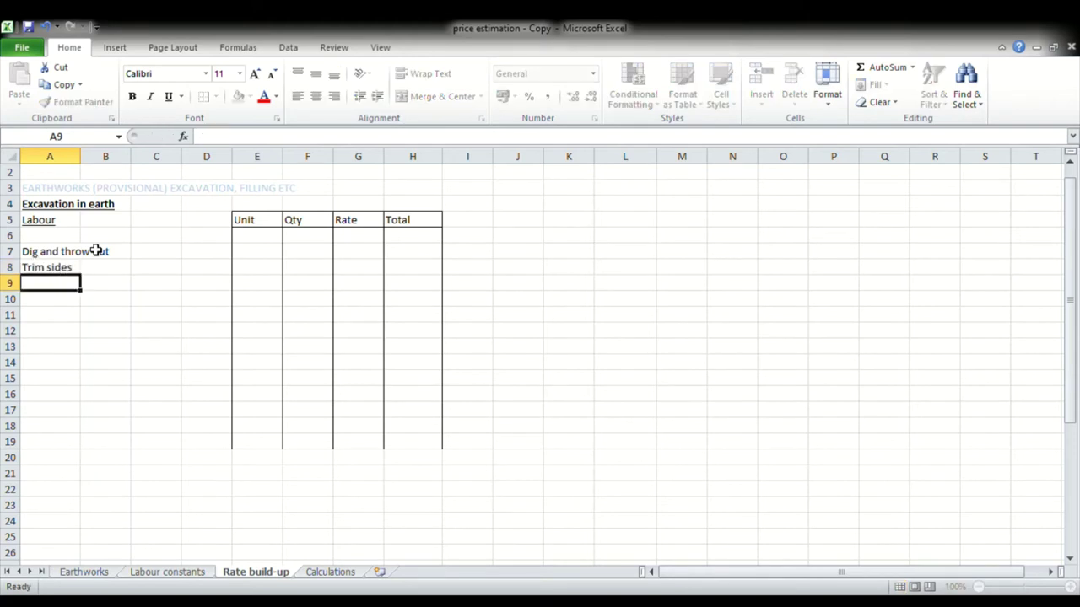
{"action": "type", "text": "R"}
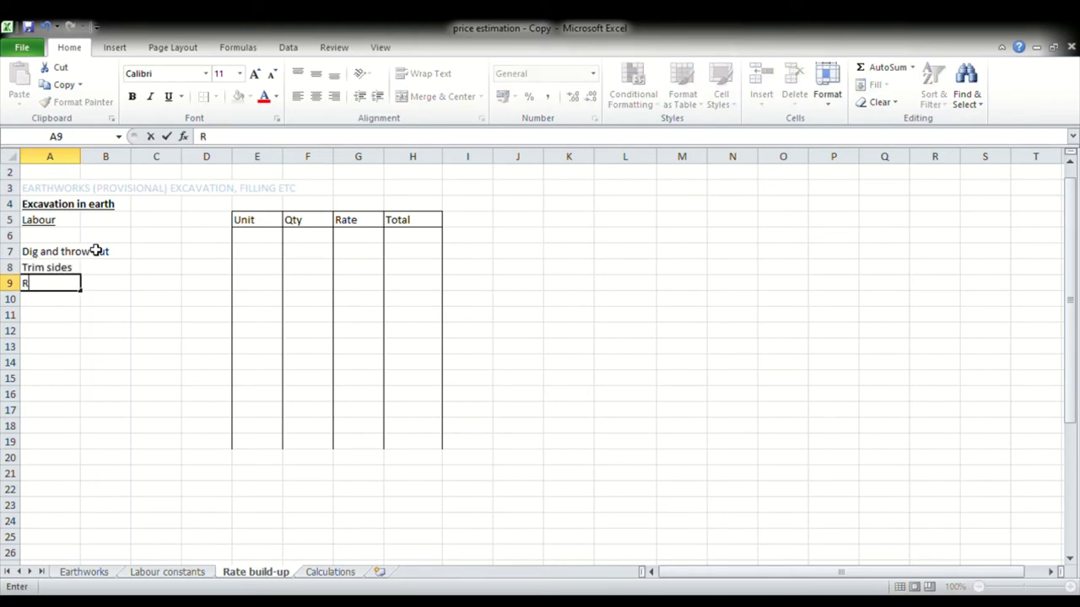
{"action": "type", "text": "am and level bottom"}
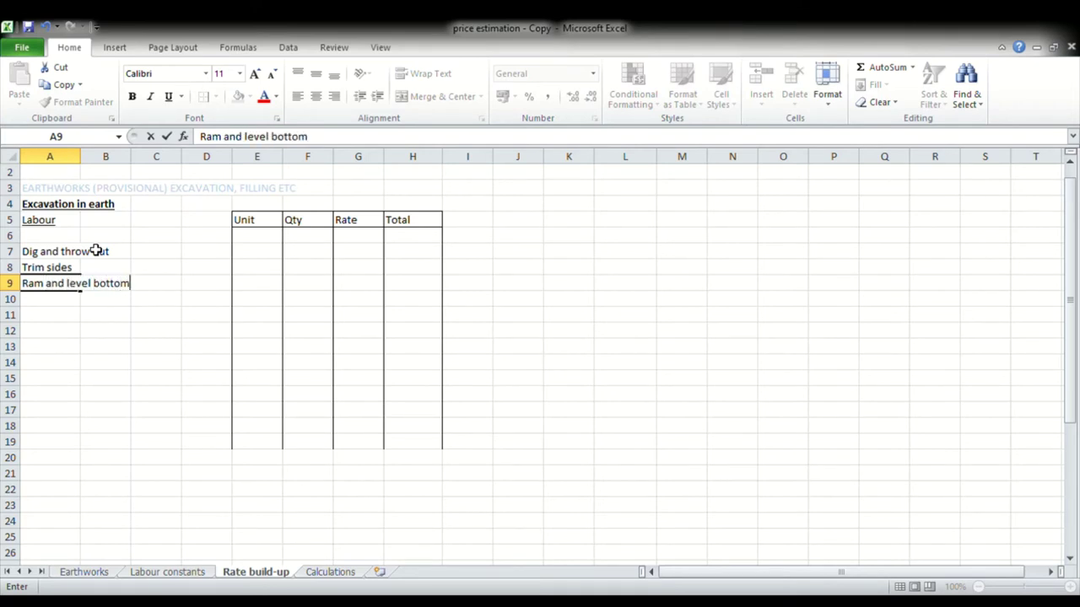
Step: Enter the digging constant 2,75hrs/m³ in C7
{"action": "left_click", "coordinate": [136, 251]}
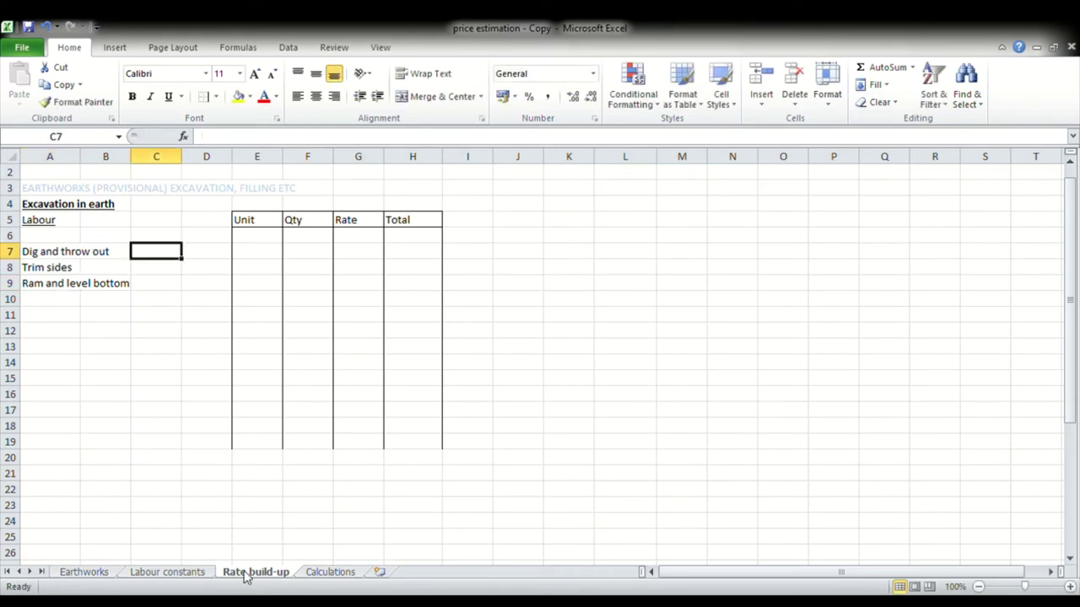
{"action": "type", "text": "3"}
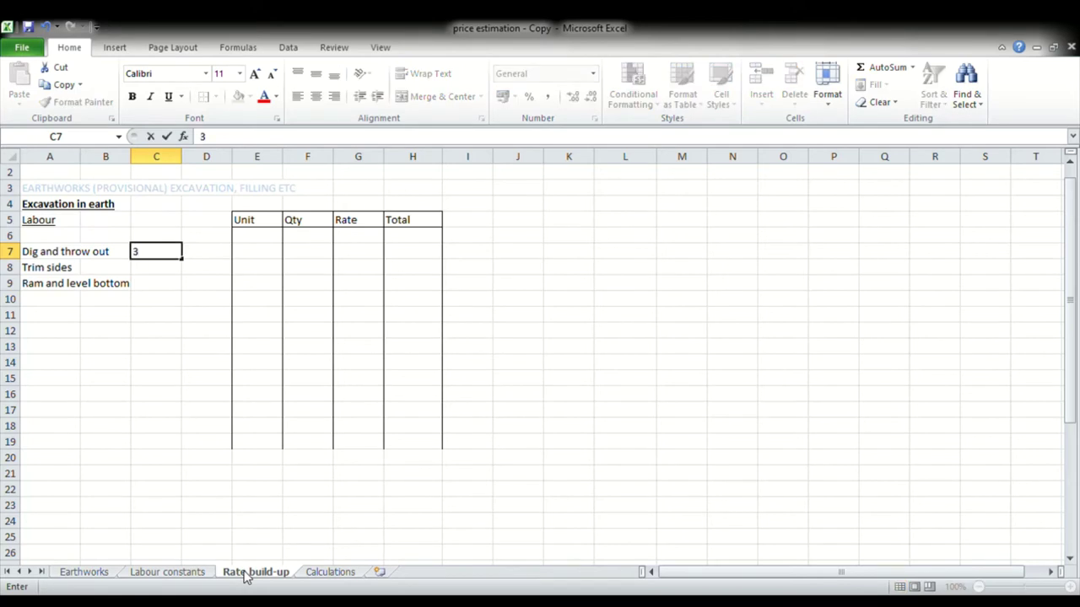
{"action": "type", "text": "h"}
{"action": "key", "text": "BackSpace"}
{"action": "key", "text": "BackSpace"}
{"action": "type", "text": "2,75m"}
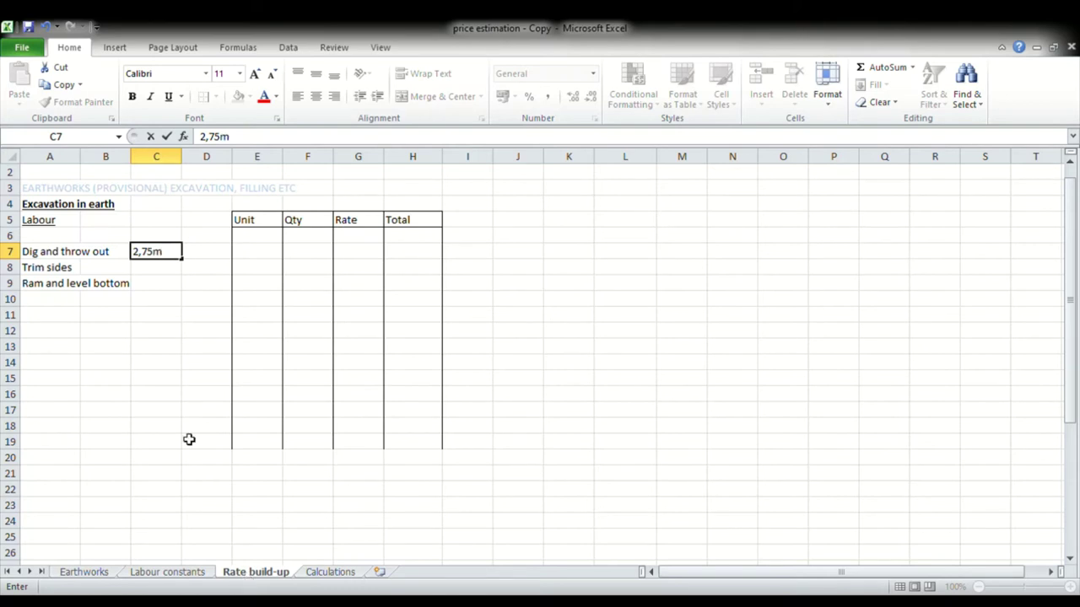
{"action": "key", "text": "BackSpace"}
{"action": "type", "text": "hrs/m"}
{"action": "left_click", "coordinate": [116, 47]}
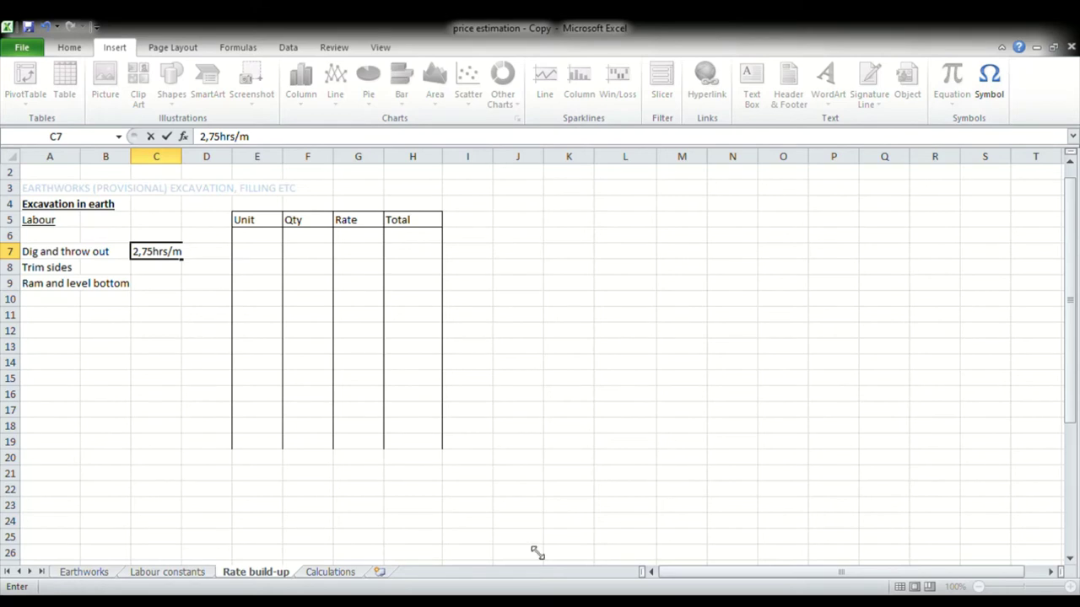
{"action": "type", "text": "³"}
{"action": "left_click", "coordinate": [152, 268]}
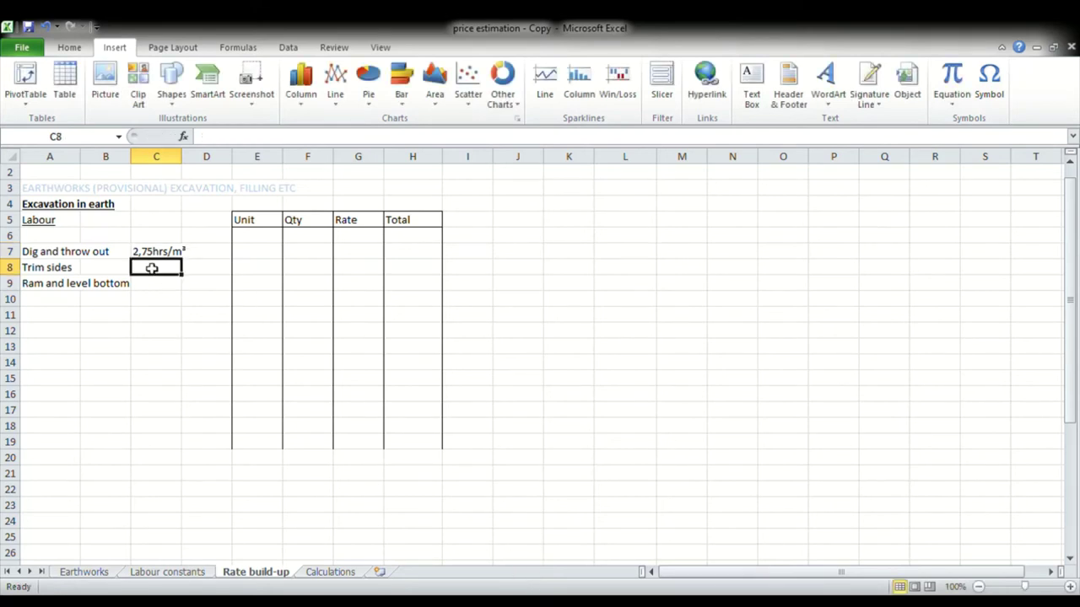
Step: Enter 0,071hrs/m² for Trim sides and 0,5hrs/m² for Ram and level bottom
{"action": "type", "text": "0,071"}
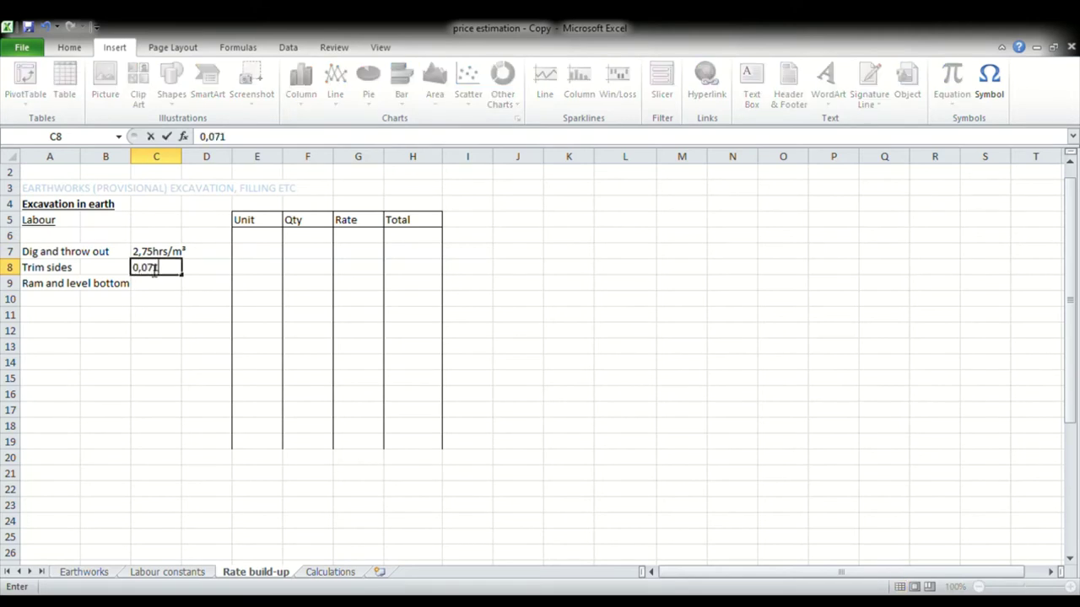
{"action": "type", "text": "hrs/m"}
{"action": "type", "text": "²"}
{"action": "left_click", "coordinate": [170, 291]}
{"action": "left_click", "coordinate": [171, 291]}
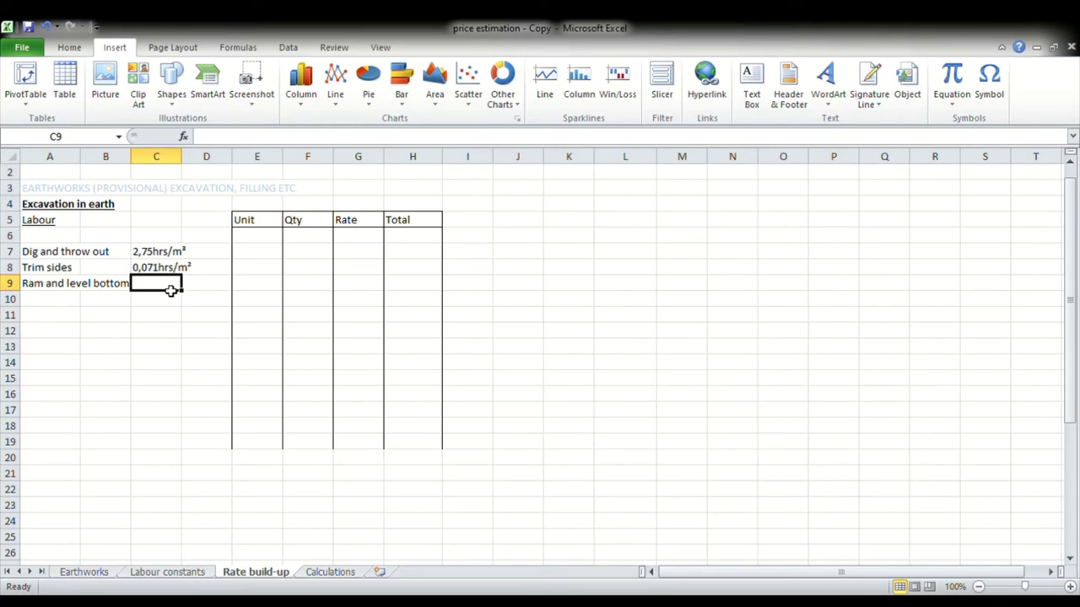
{"action": "type", "text": "2"}
{"action": "key", "text": "BackSpace"}
{"action": "type", "text": "0,5hrs/m"}
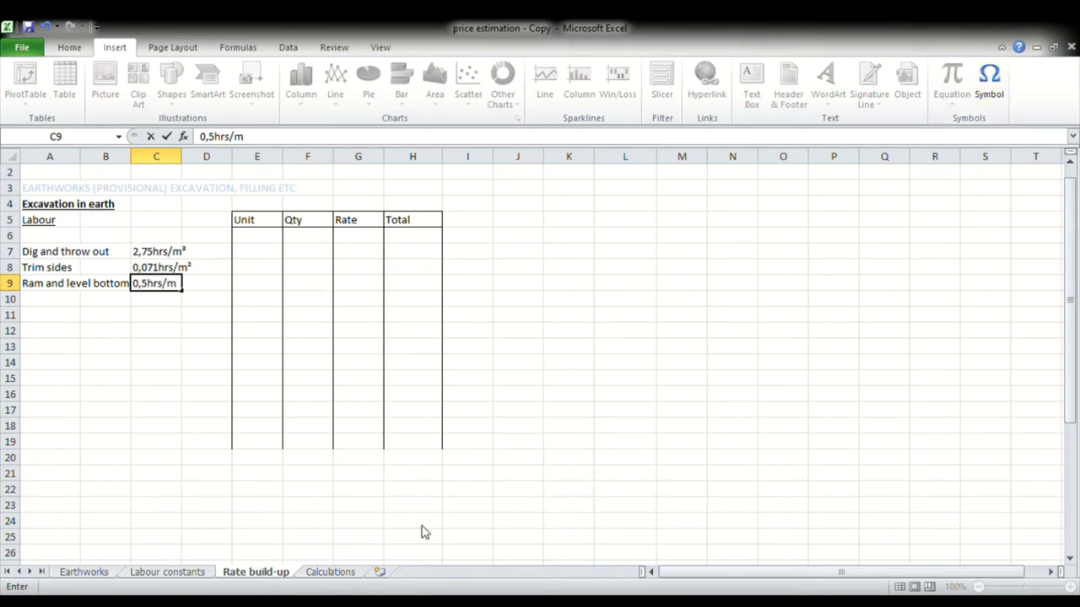
{"action": "type", "text": "²"}
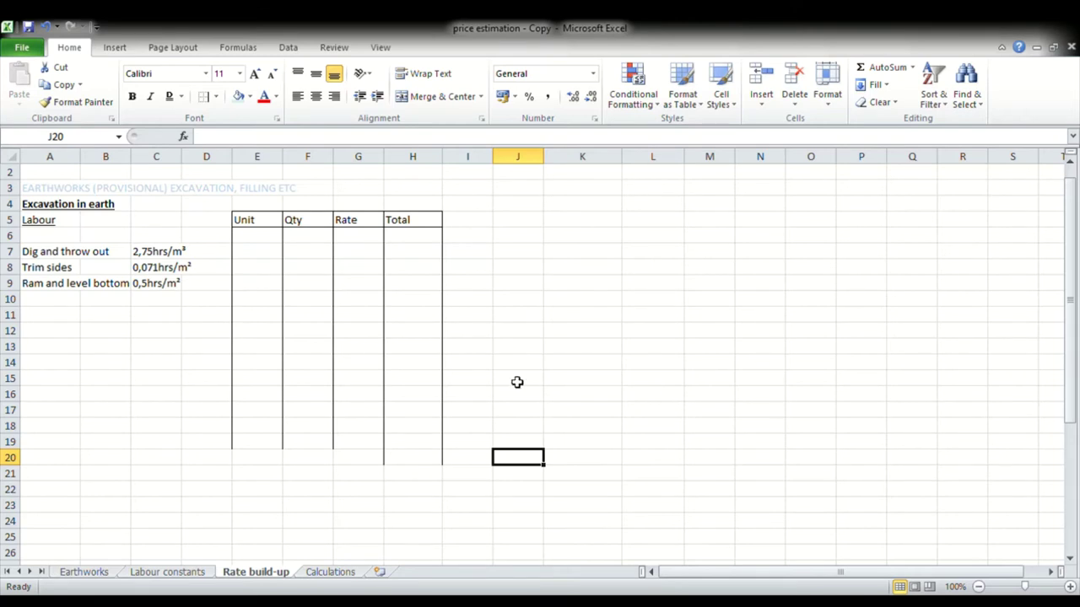
Step: Commit the 0,5hrs/m² constant by selecting the empty cell below
{"action": "left_click", "coordinate": [177, 297]}
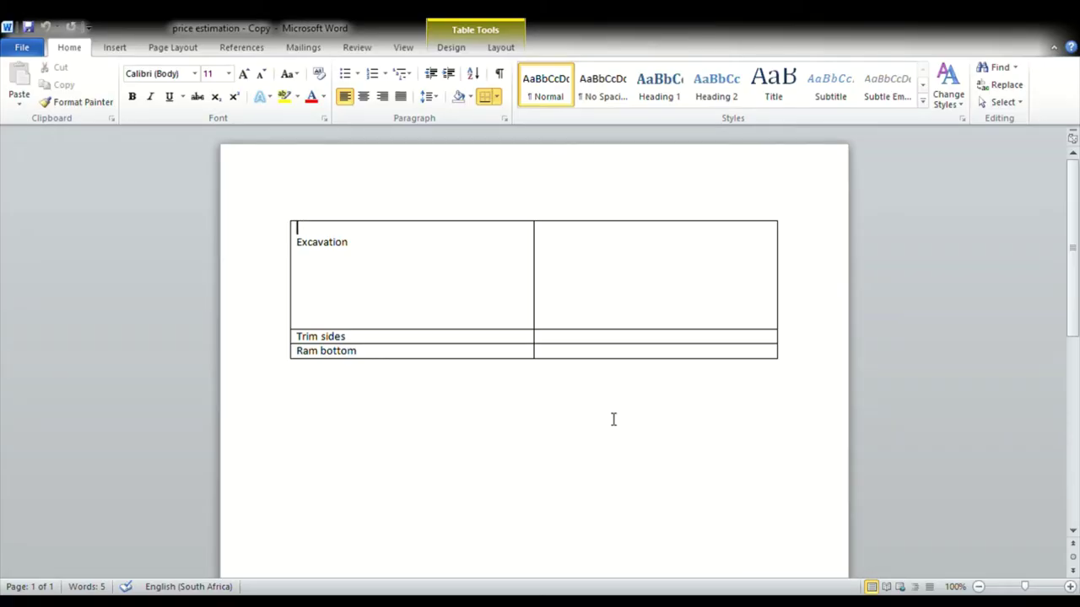
Step: In the cell beside Excavation, write 2,75hrs=1m³
{"action": "left_click", "coordinate": [570, 246]}
{"action": "type", "text": "2,75hrs=1m"}
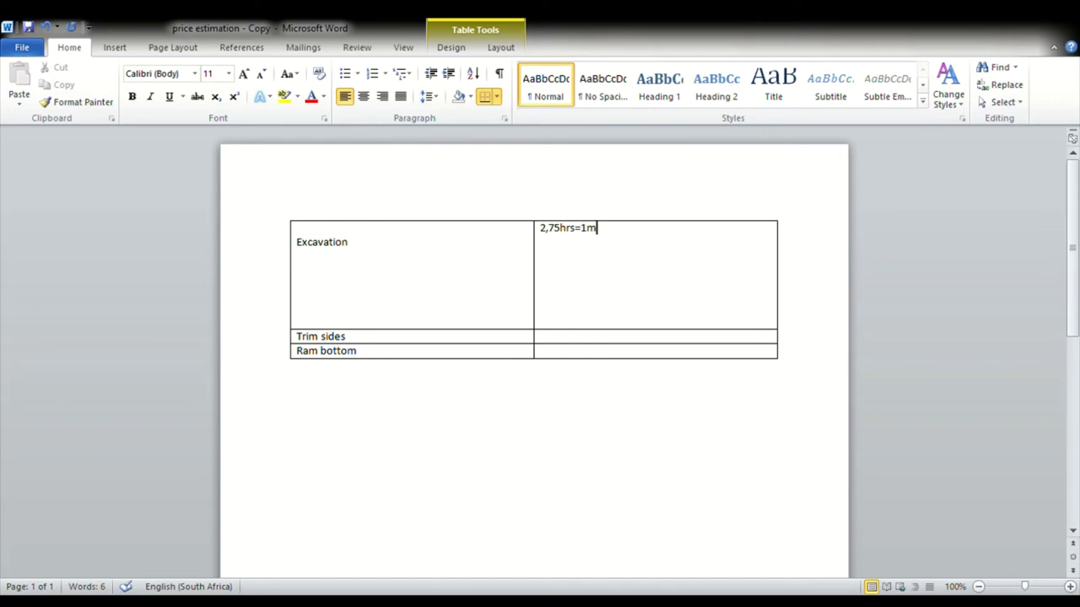
{"action": "left_click", "coordinate": [114, 47]}
{"action": "type", "text": "³"}
{"action": "key", "text": "Return"}
Step: Add a second line reading '? =20,99m³' with a tab gap
{"action": "type", "text": "?"}
{"action": "key", "text": "Tab"}
{"action": "type", "text": "=2"}
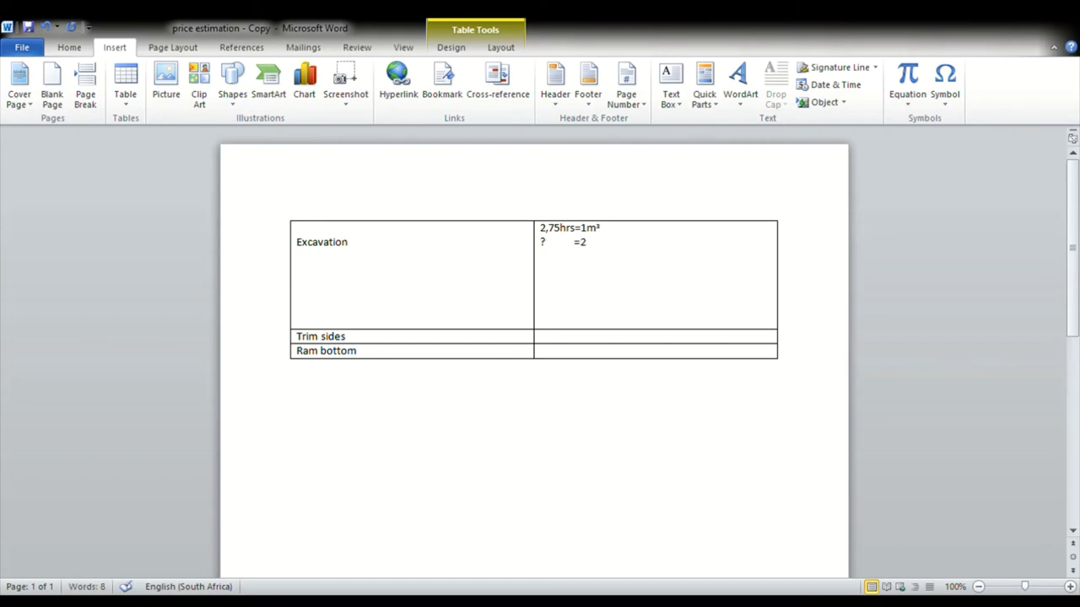
{"action": "type", "text": "0,99m"}
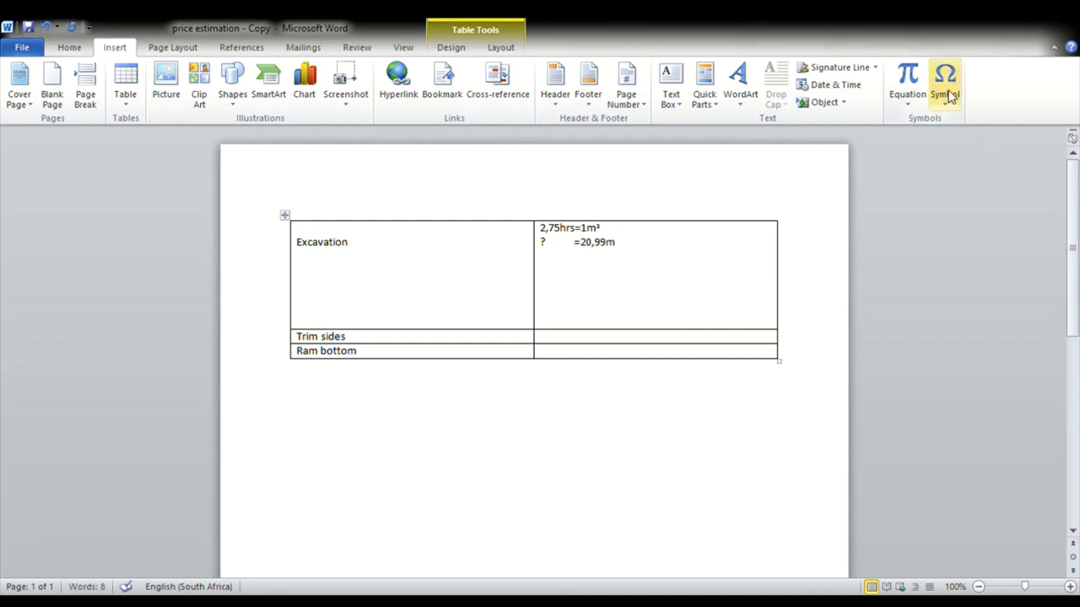
{"action": "left_click", "coordinate": [953, 104]}
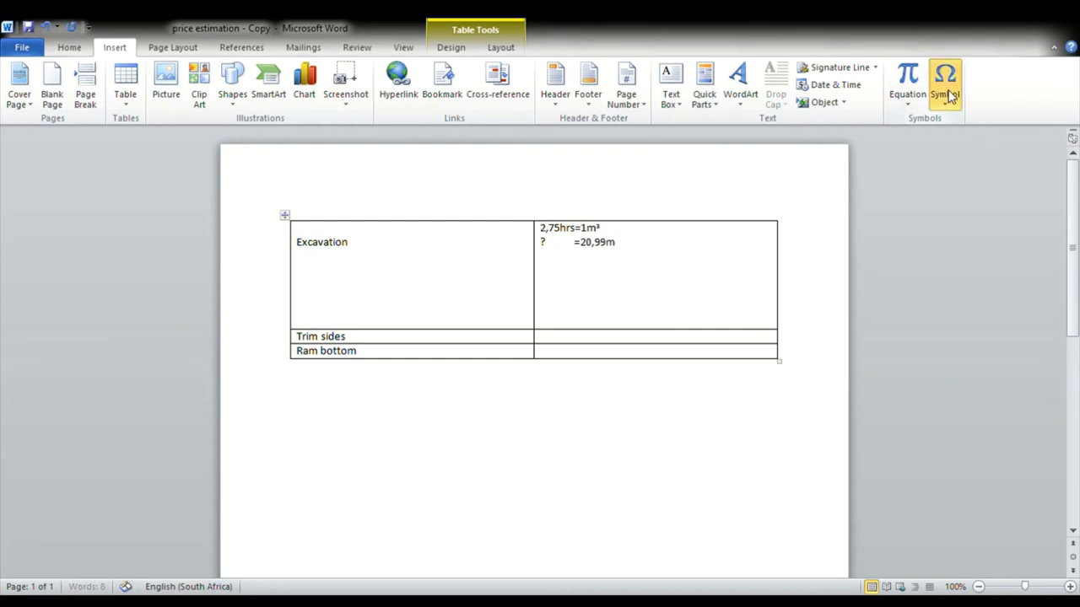
{"action": "left_click", "coordinate": [995, 216]}
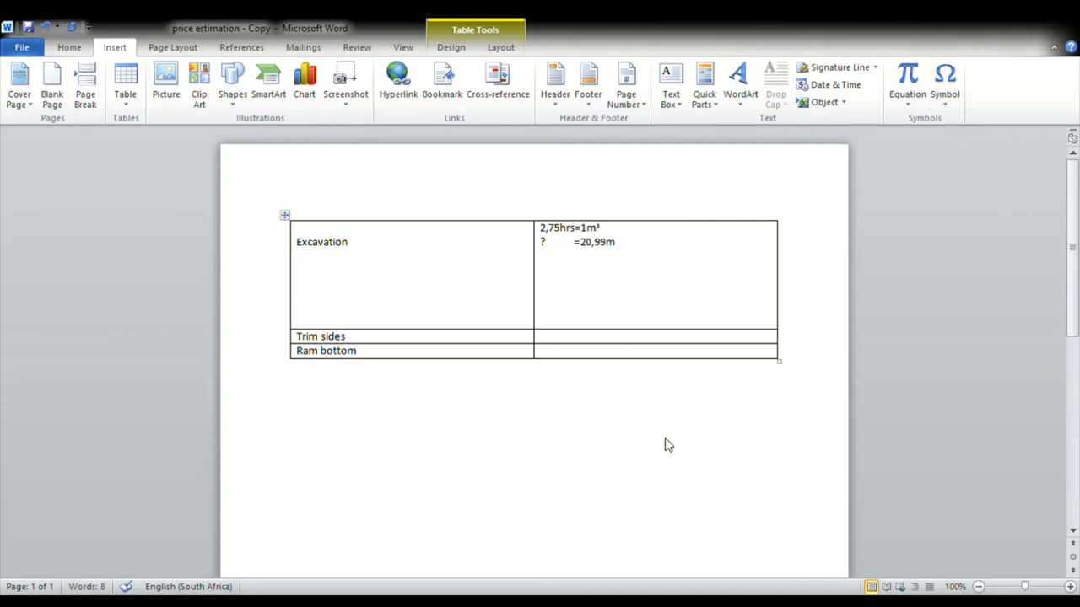
{"action": "type", "text": "³"}
Step: Underline the ?=20,99m³ line and start a new line below it
{"action": "left_click", "coordinate": [544, 245]}
{"action": "left_click", "coordinate": [618, 242], "text": "shift"}
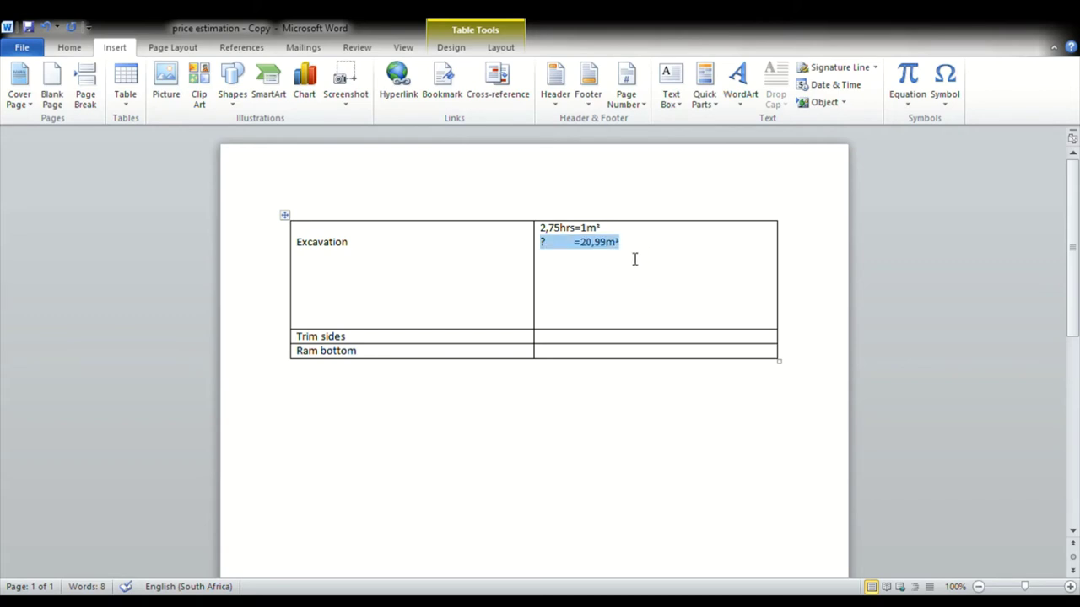
{"action": "left_click", "coordinate": [71, 48]}
{"action": "left_click", "coordinate": [169, 97]}
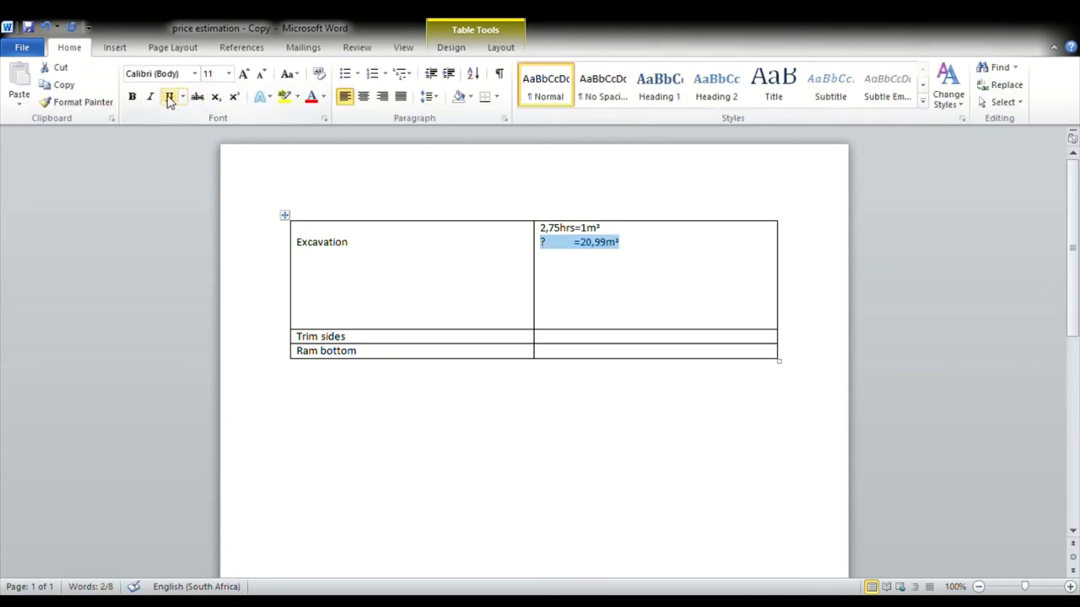
{"action": "left_click", "coordinate": [550, 268]}
{"action": "left_click", "coordinate": [632, 248]}
{"action": "key", "text": "Return"}
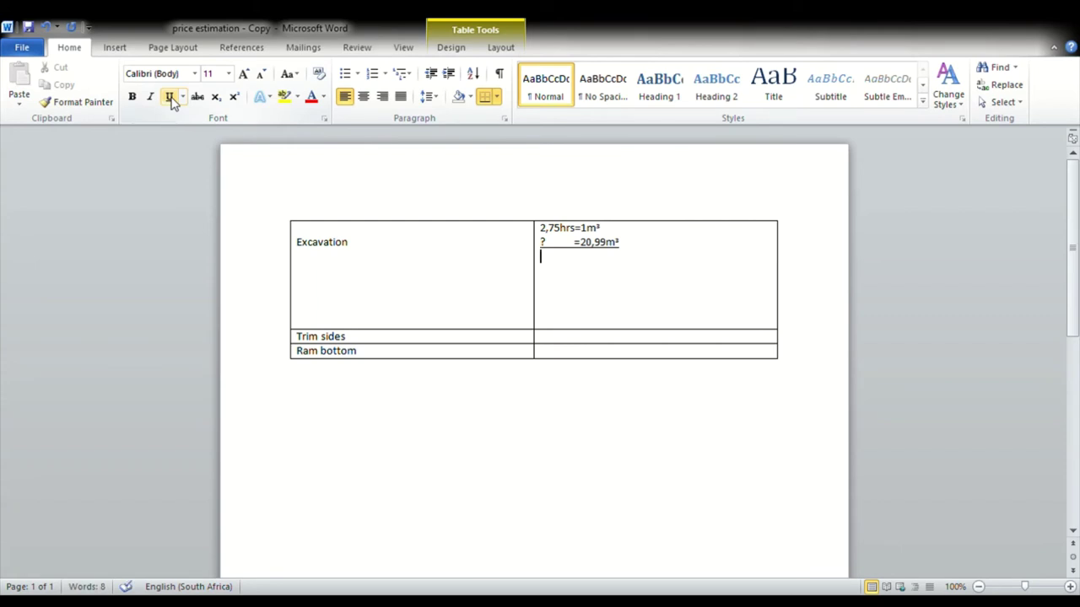
Step: Write ?= followed by a fraction equation of 2,75hrs x 20,99m³ over 1m³
{"action": "type", "text": "?="}
{"action": "key", "text": "alt+equal"}
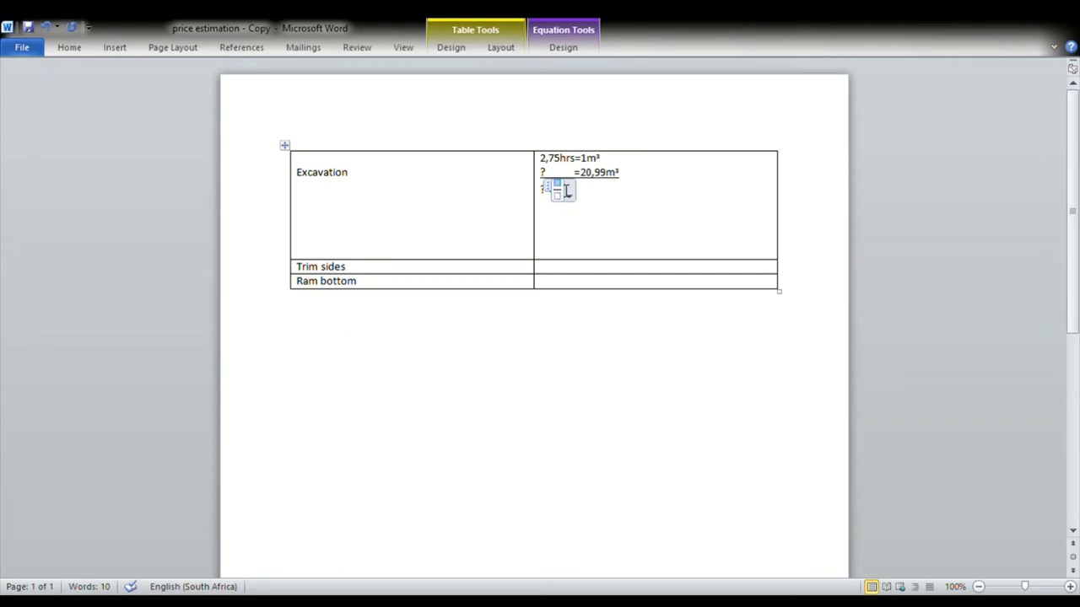
{"action": "type", "text": "2,75"}
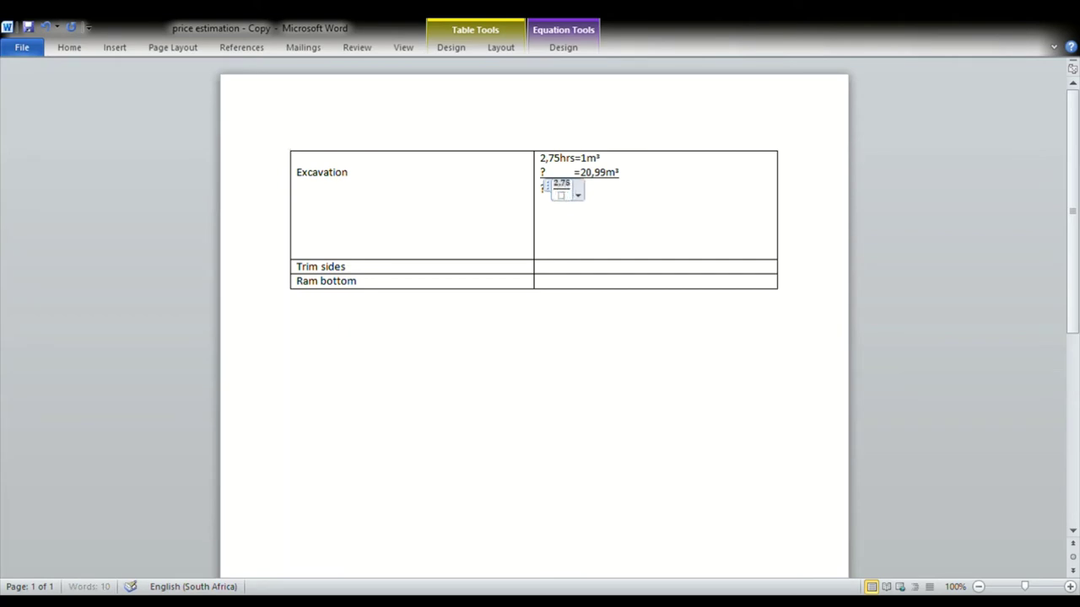
{"action": "type", "text": "hrs"}
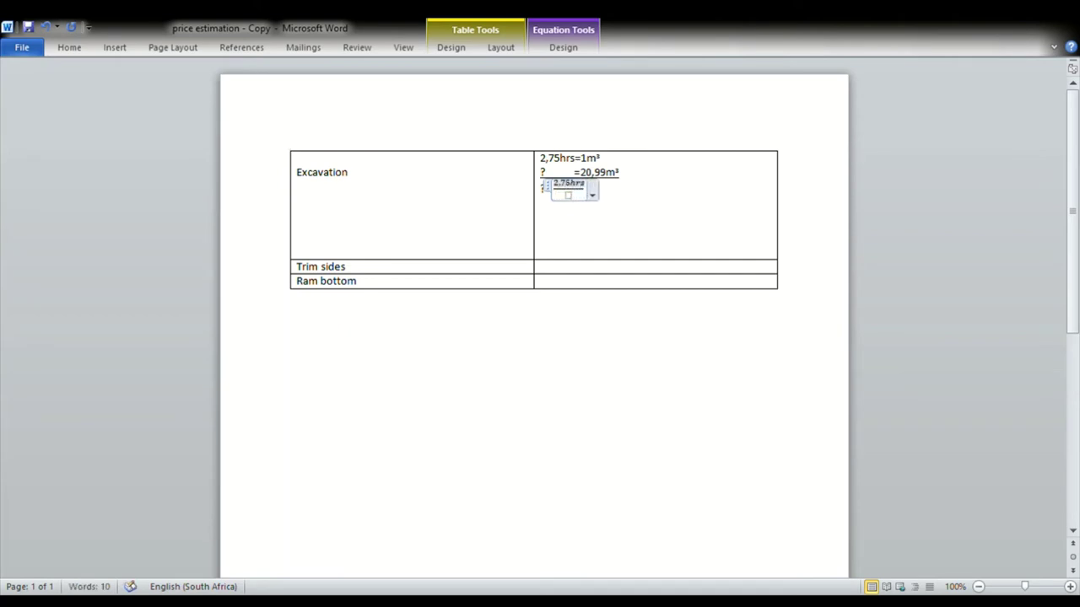
{"action": "type", "text": " x 20,99"}
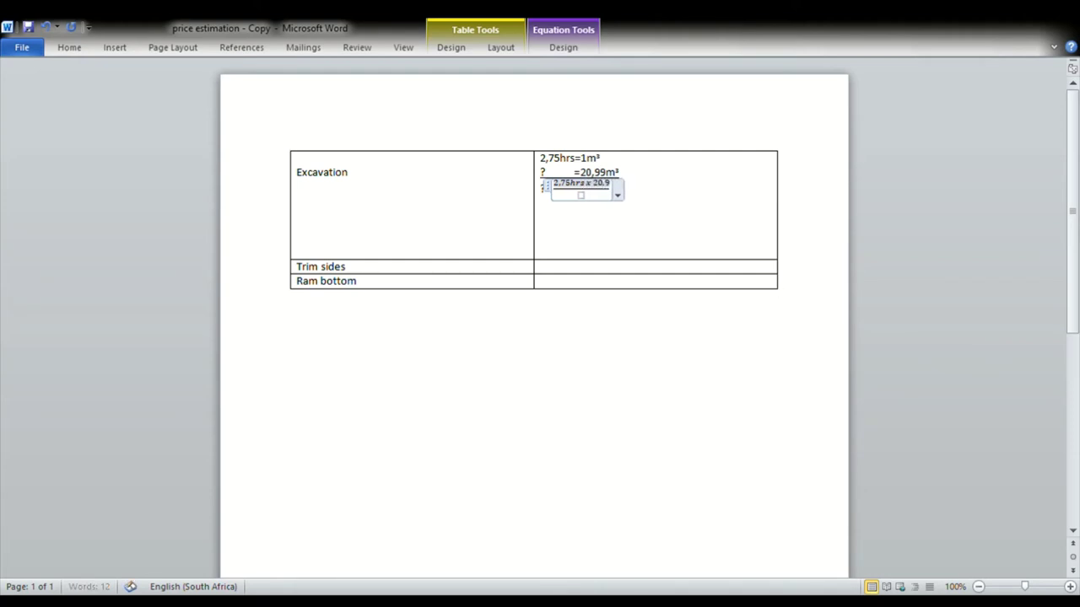
{"action": "type", "text": "m"}
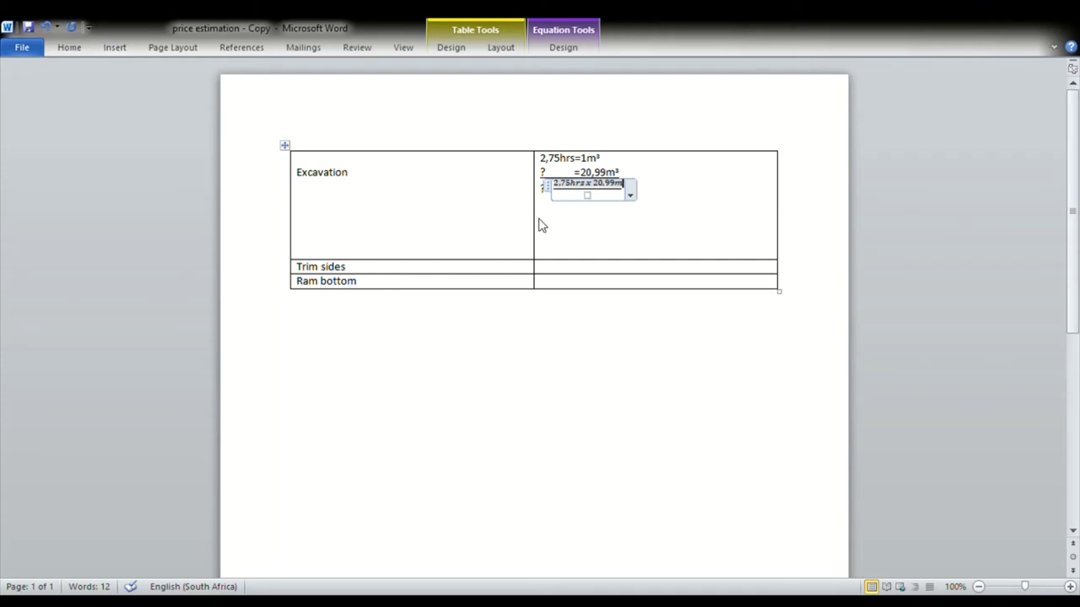
{"action": "type", "text": "³"}
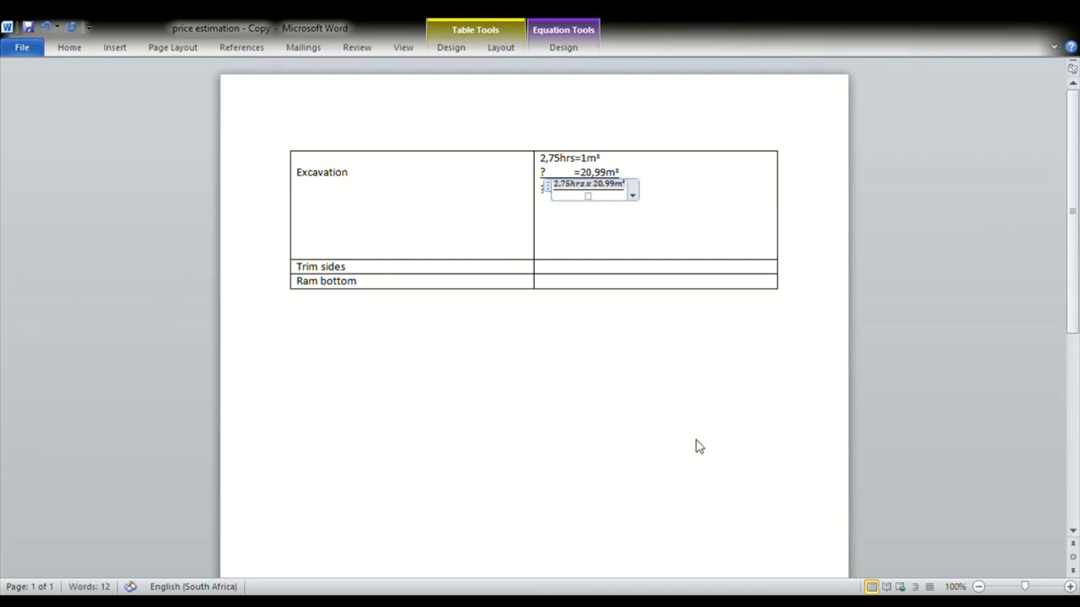
{"action": "left_click", "coordinate": [595, 204]}
{"action": "type", "text": "1m"}
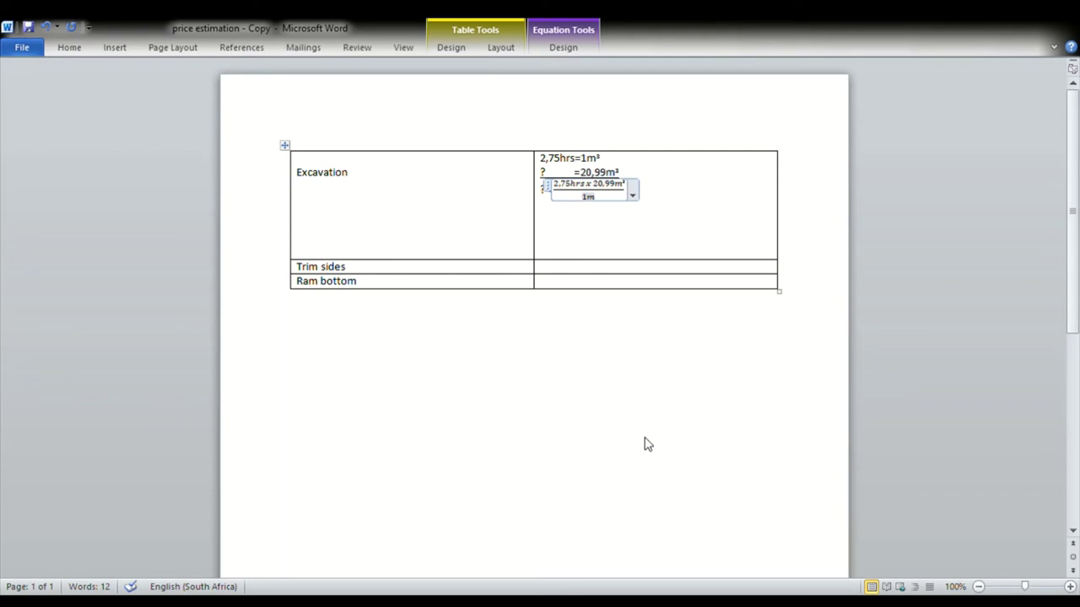
{"action": "type", "text": "³"}
Step: Add the result =57,7hrs on the line below the Excavation fraction
{"action": "left_click", "coordinate": [677, 217]}
{"action": "key", "text": "ctrl+F1"}
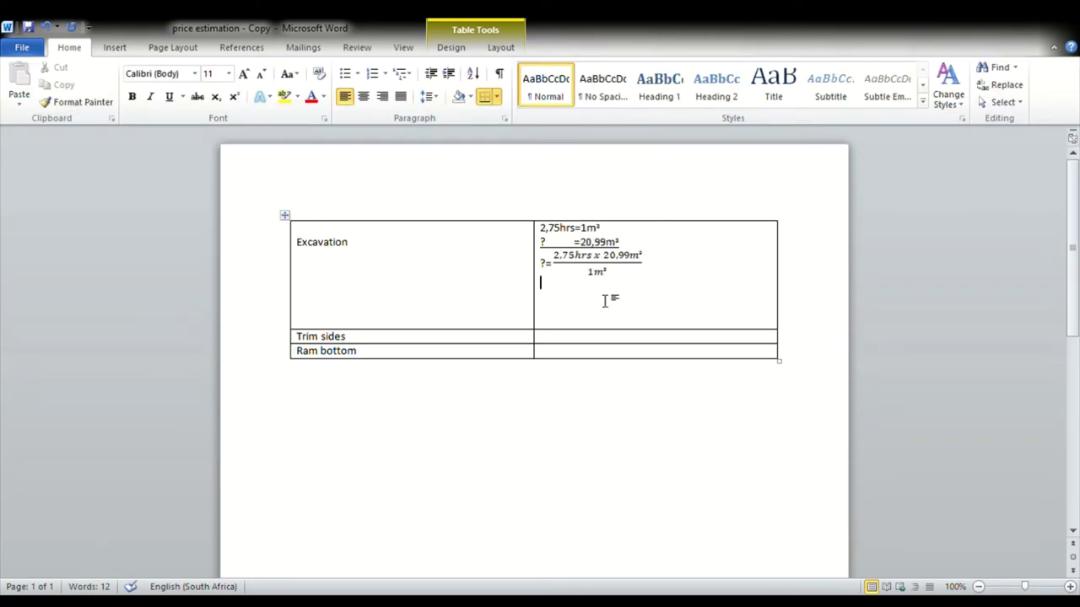
{"action": "type", "text": "=57,7hrs"}
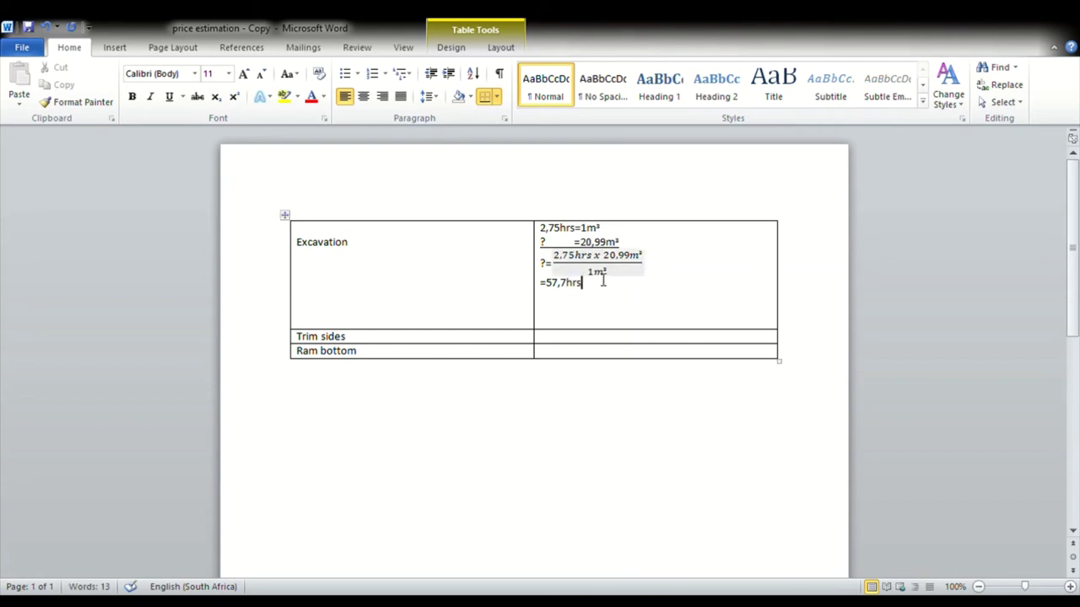
Step: Strike through both cancelling m³ units, then move to the cell beside Trim sides
{"action": "left_click_drag", "start_coordinate": [592, 273], "coordinate": [607, 273]}
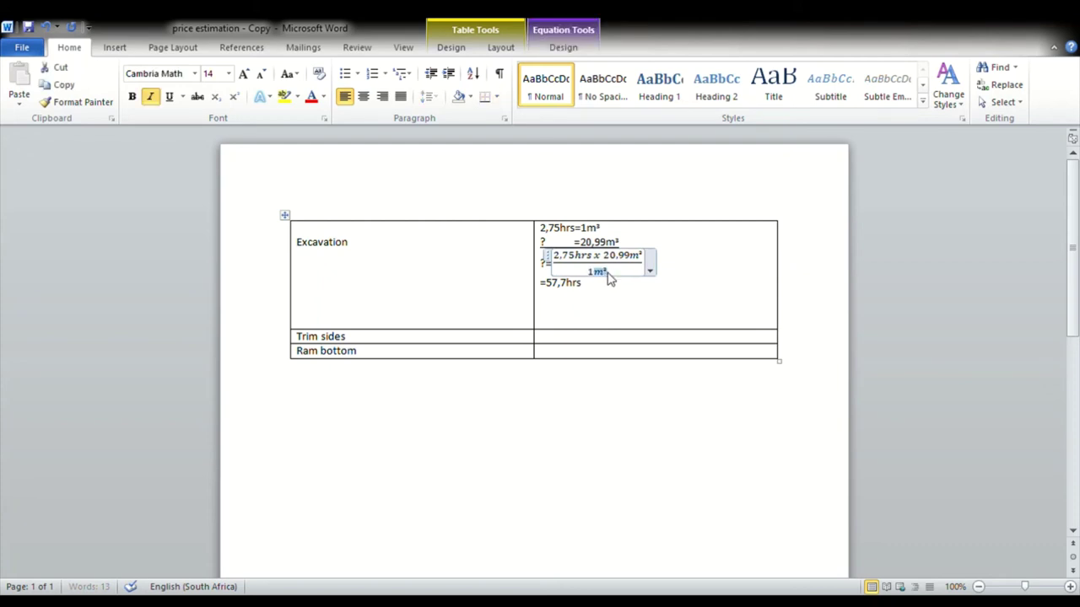
{"action": "left_click", "coordinate": [197, 96]}
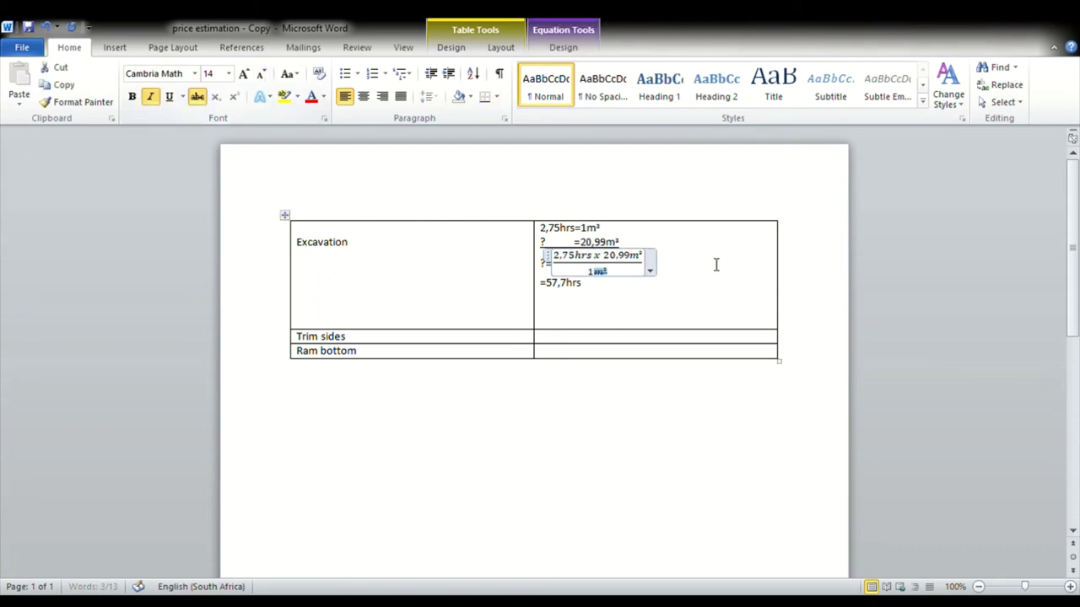
{"action": "left_click_drag", "start_coordinate": [643, 257], "coordinate": [629, 256]}
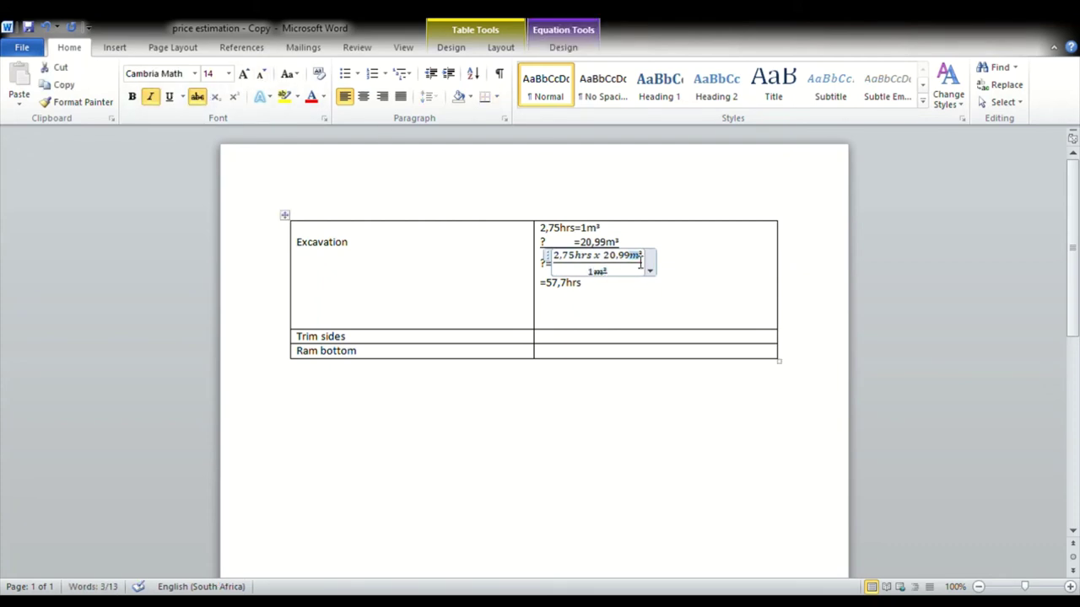
{"action": "left_click", "coordinate": [648, 264]}
{"action": "left_click", "coordinate": [648, 264]}
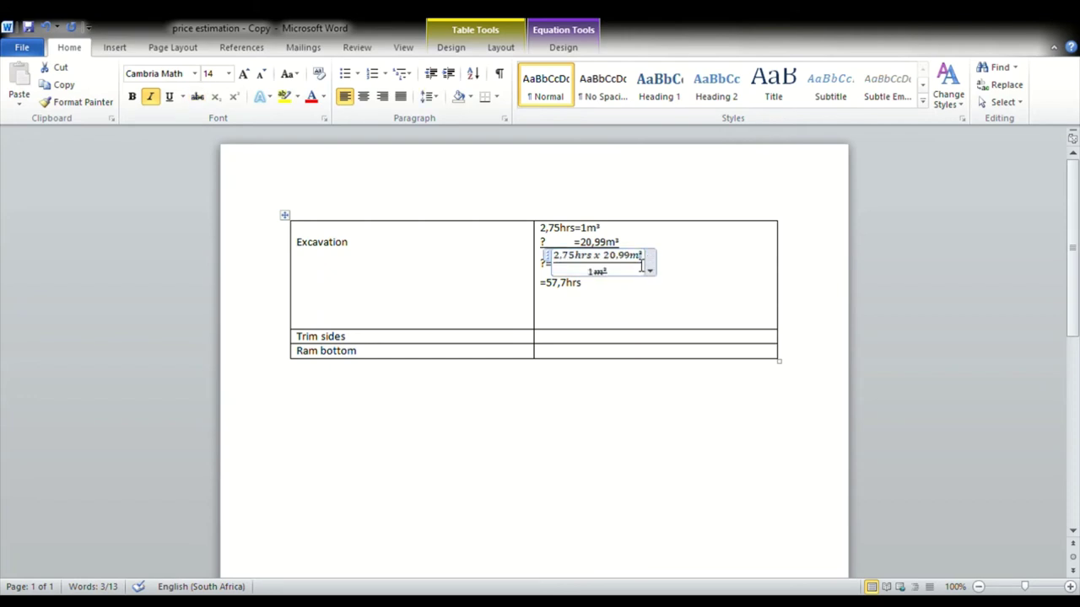
{"action": "left_click", "coordinate": [582, 341]}
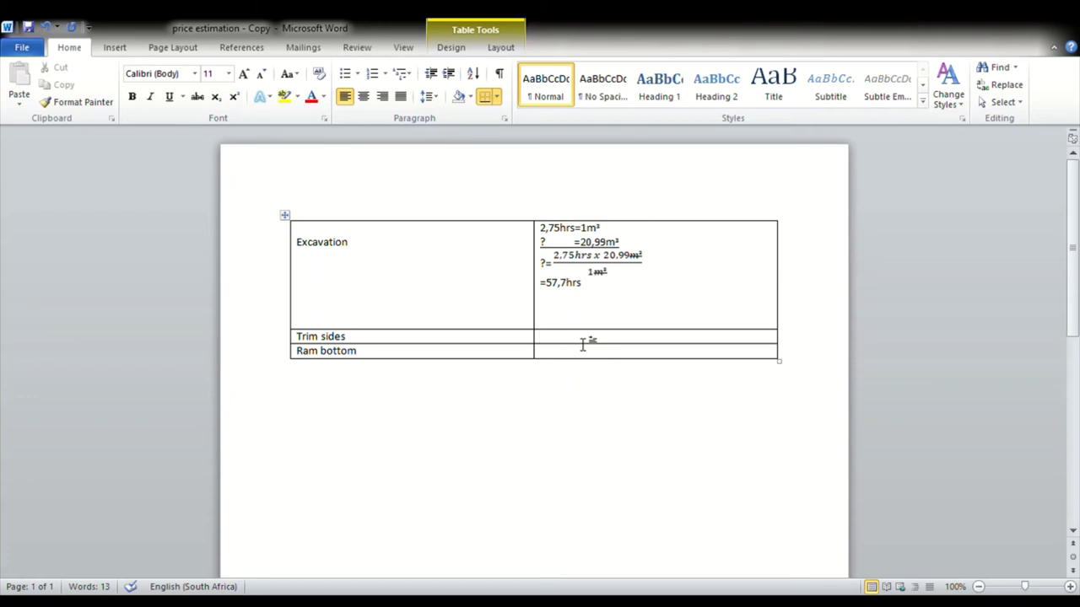
Step: Enter the Trim sides lines 0,071hrs and =59,98m², then start a ? line
{"action": "type", "text": "0,071hrs=1m³"}
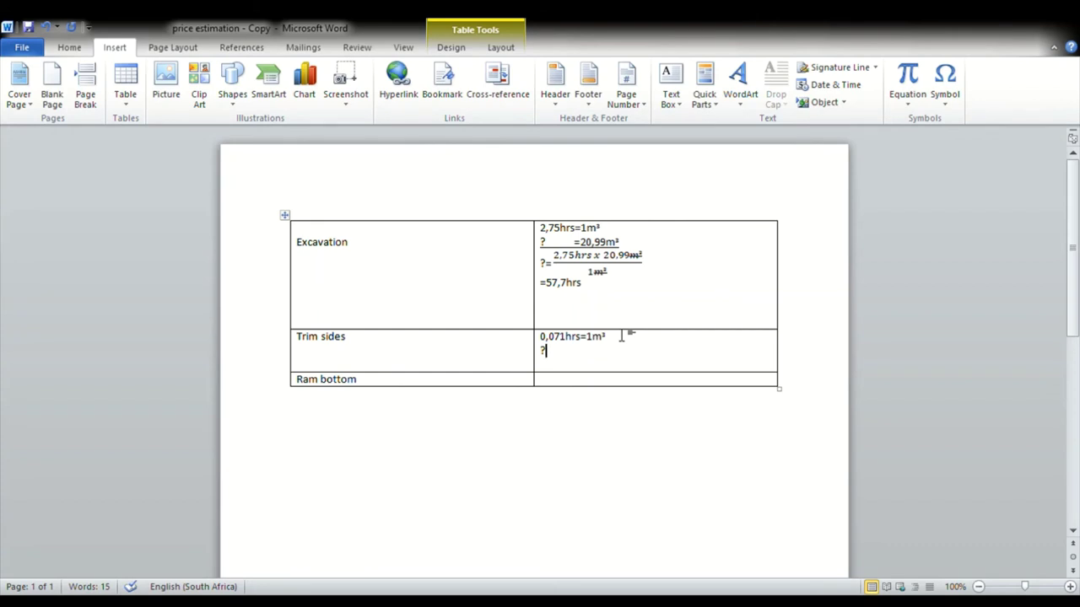
{"action": "key", "text": "Tab"}
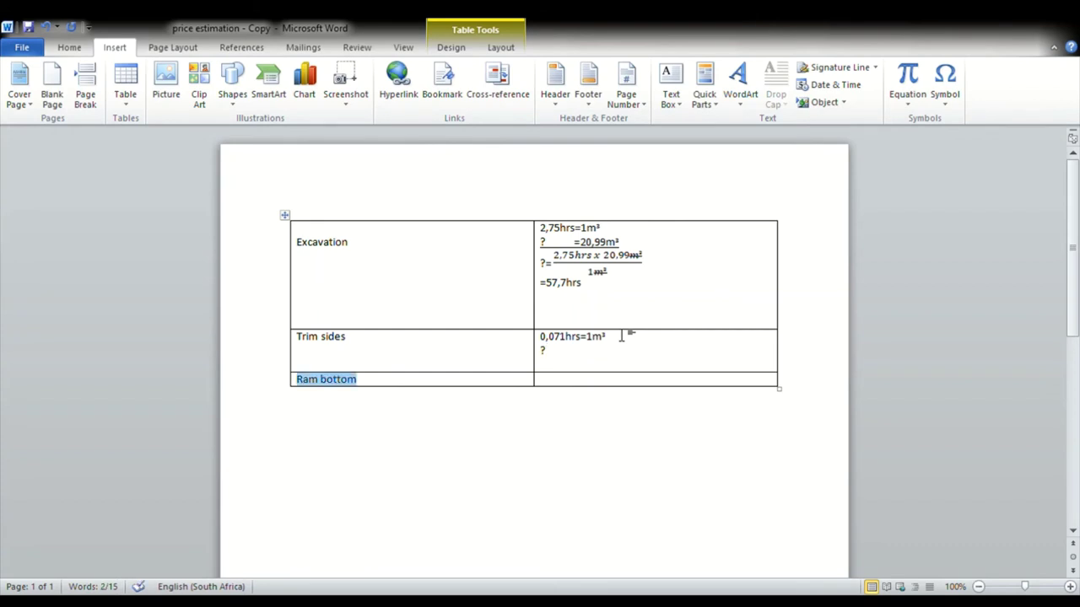
{"action": "left_click", "coordinate": [581, 358]}
{"action": "type", "text": "="}
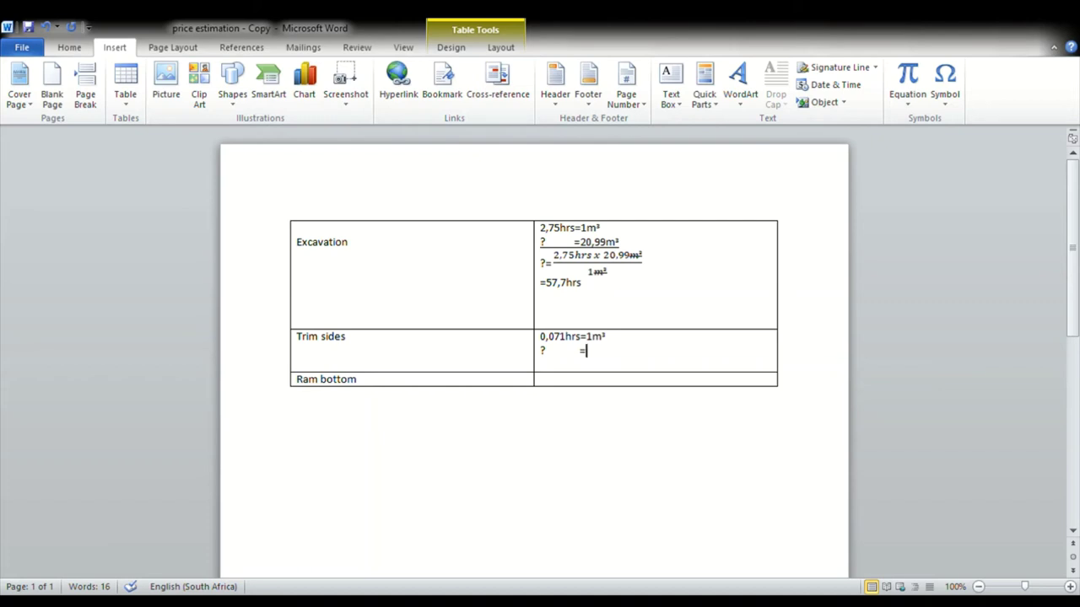
{"action": "type", "text": "59,98m"}
{"action": "type", "text": "²"}
{"action": "key", "text": "Return"}
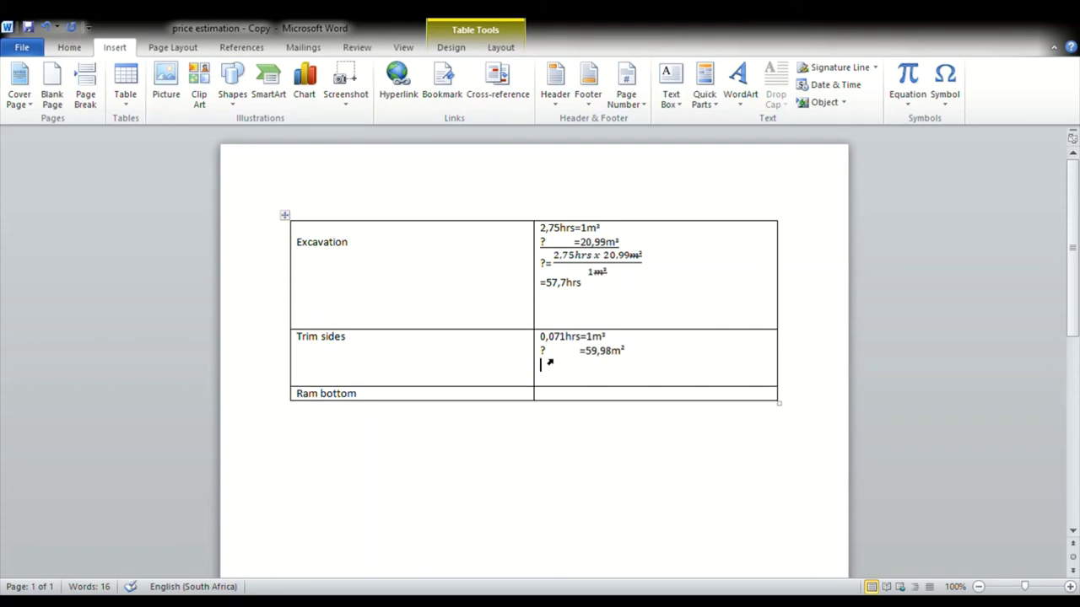
{"action": "type", "text": "?="}
Step: Insert the equation 0.071hrs x 59,98m² over 1m² for Trim sides
{"action": "key", "text": "alt+equal"}
{"action": "type", "text": "0.071hrs"}
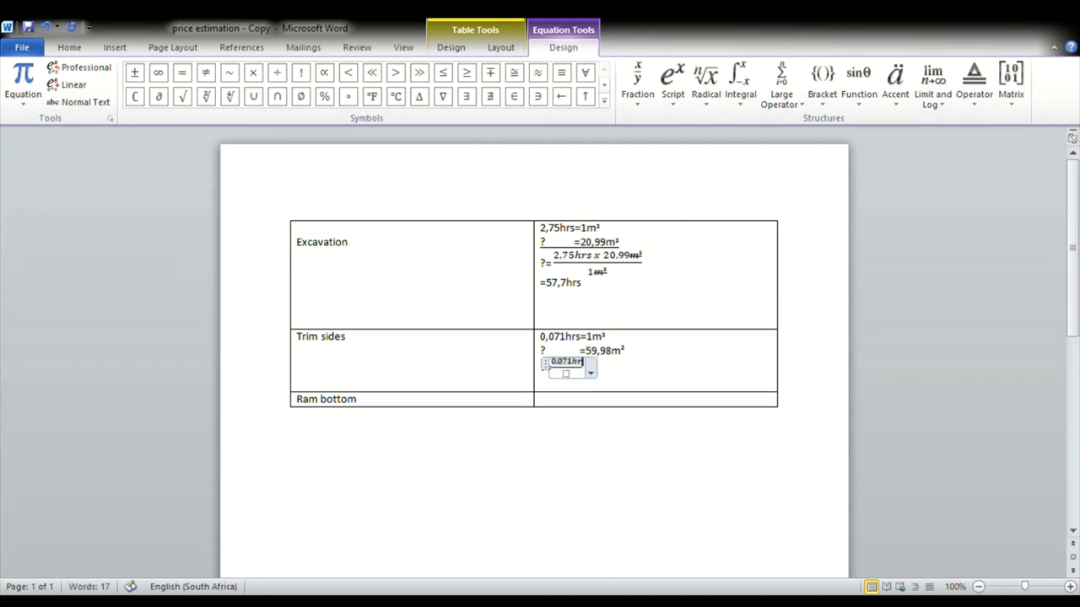
{"action": "type", "text": " x"}
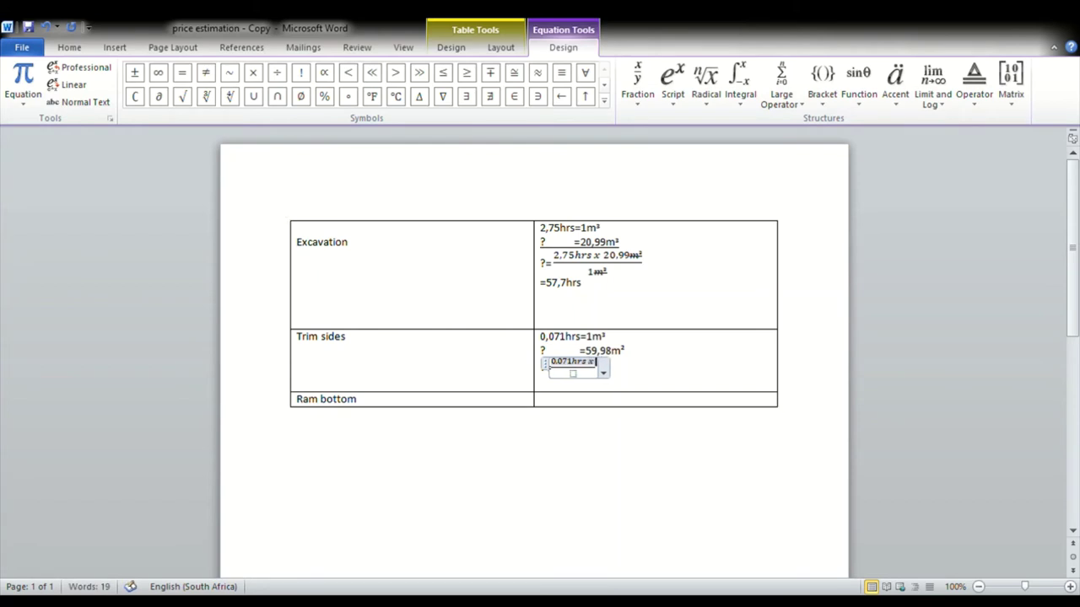
{"action": "type", "text": " 59,"}
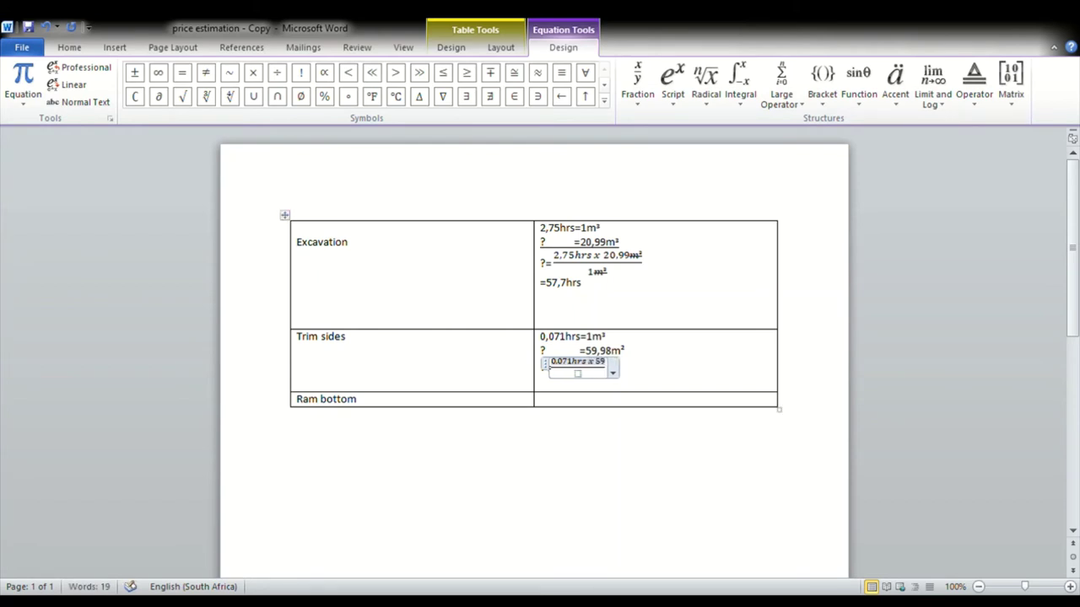
{"action": "type", "text": "98"}
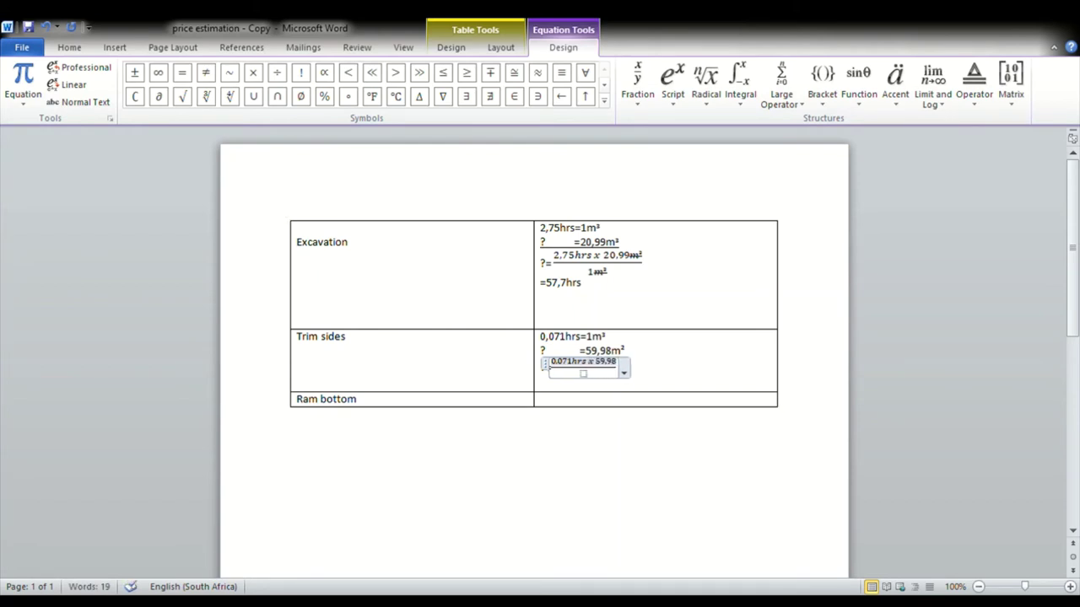
{"action": "type", "text": "m"}
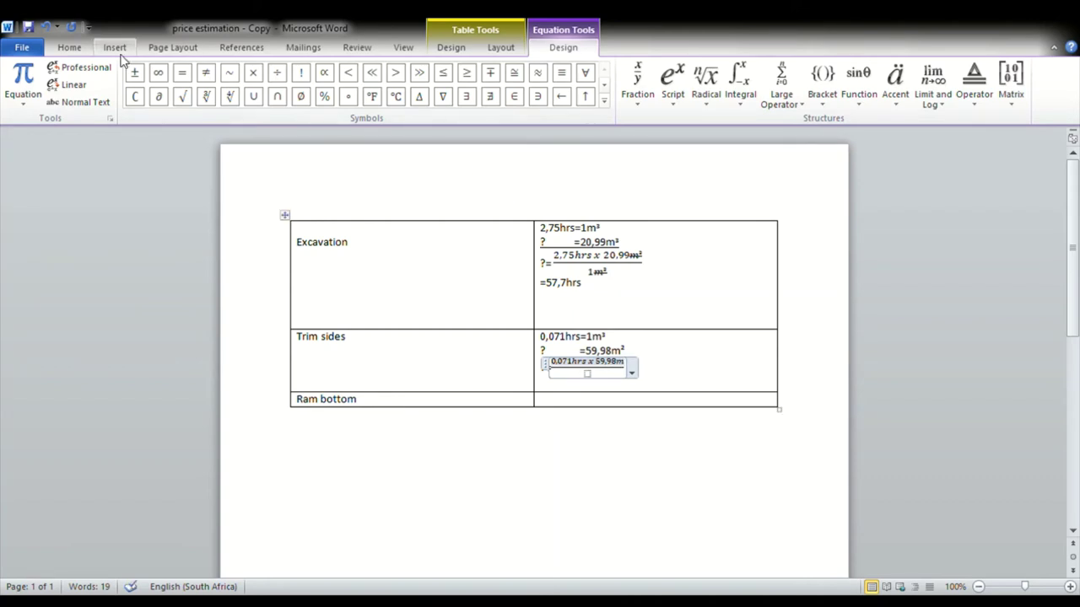
{"action": "left_click", "coordinate": [115, 47]}
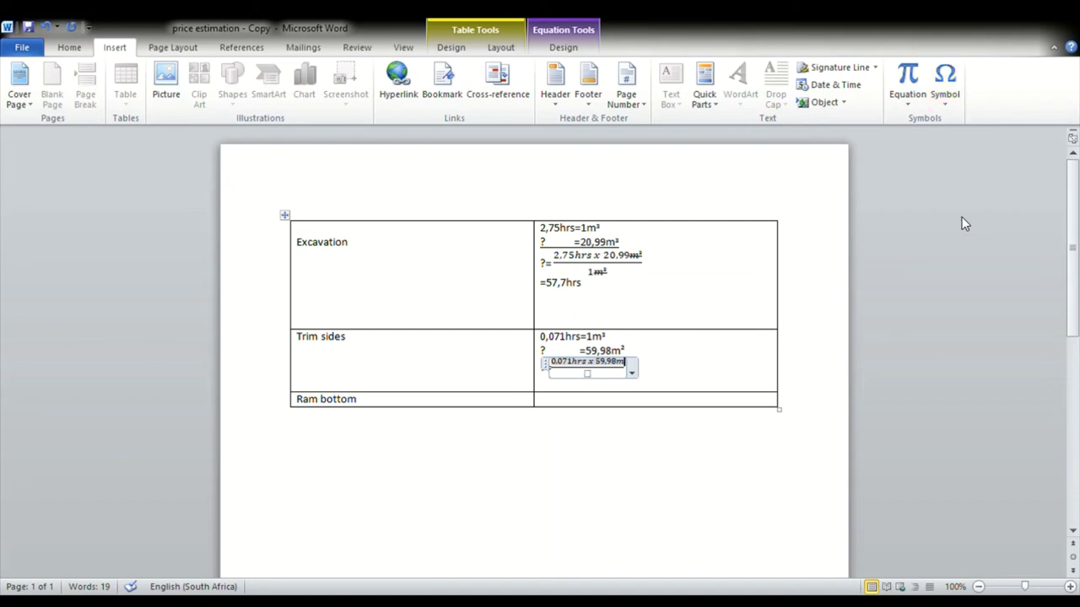
{"action": "type", "text": "³"}
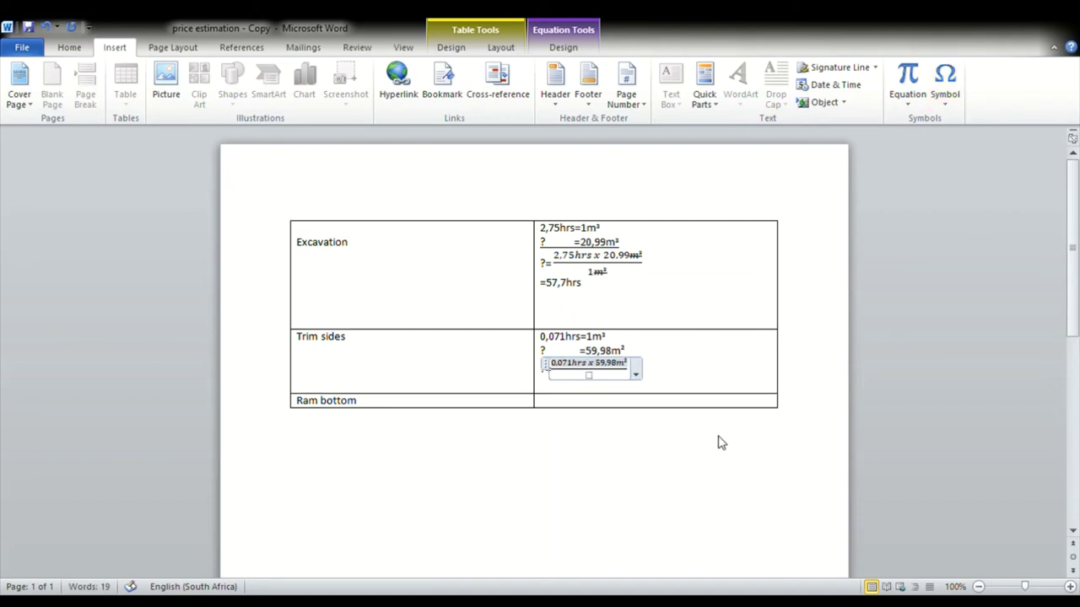
{"action": "left_click", "coordinate": [596, 383]}
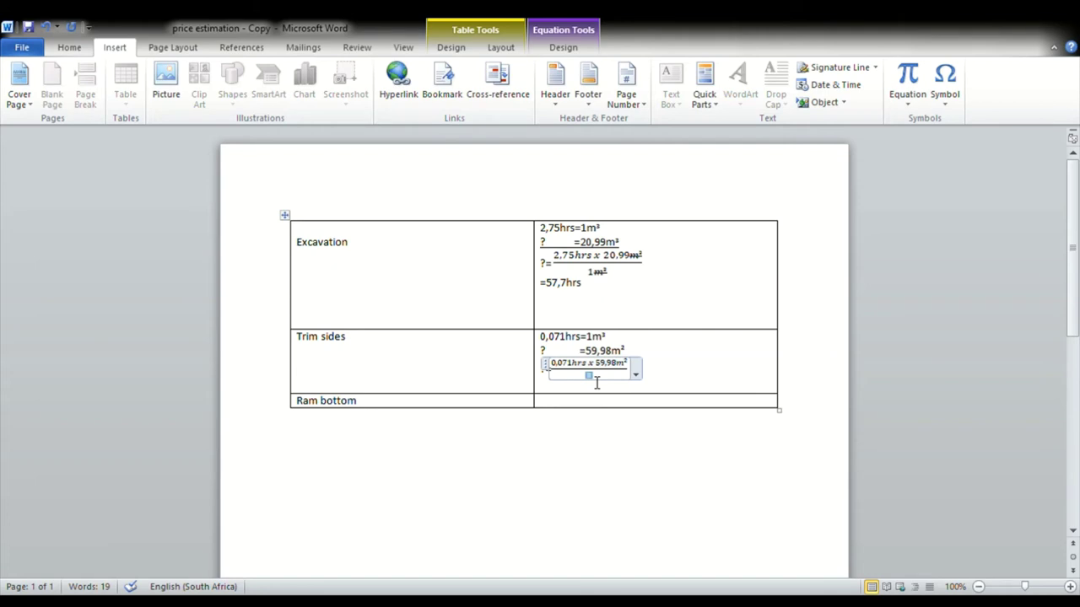
{"action": "type", "text": "1m"}
{"action": "left_click", "coordinate": [950, 105]}
{"action": "left_click", "coordinate": [976, 223]}
{"action": "left_click", "coordinate": [635, 402]}
Step: Add the result =4,26hrs below the Trim sides fraction
{"action": "key", "text": "Return"}
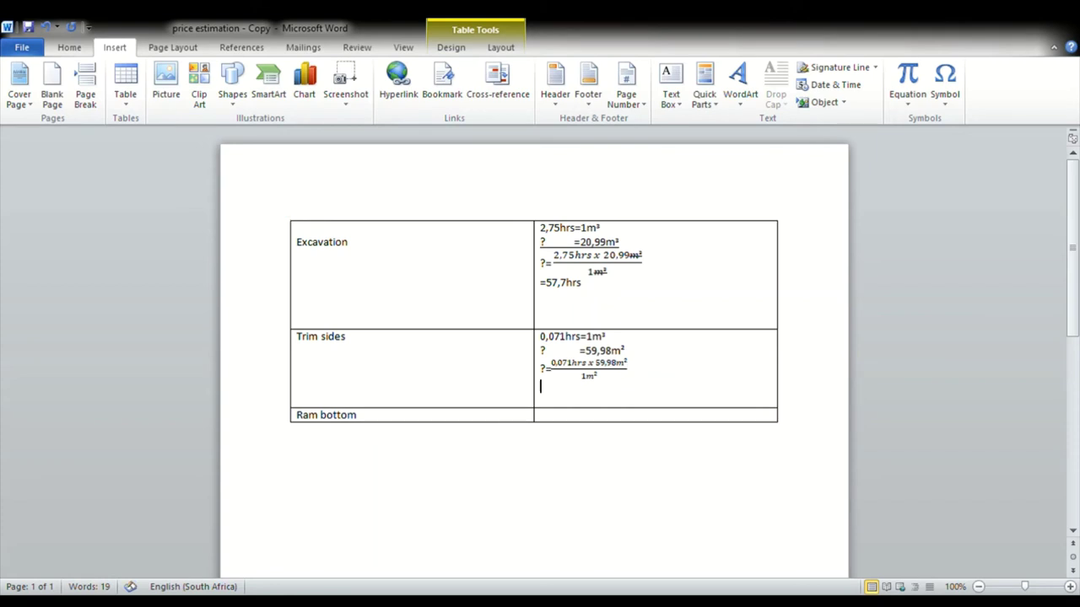
{"action": "key", "text": "Return"}
{"action": "type", "text": "="}
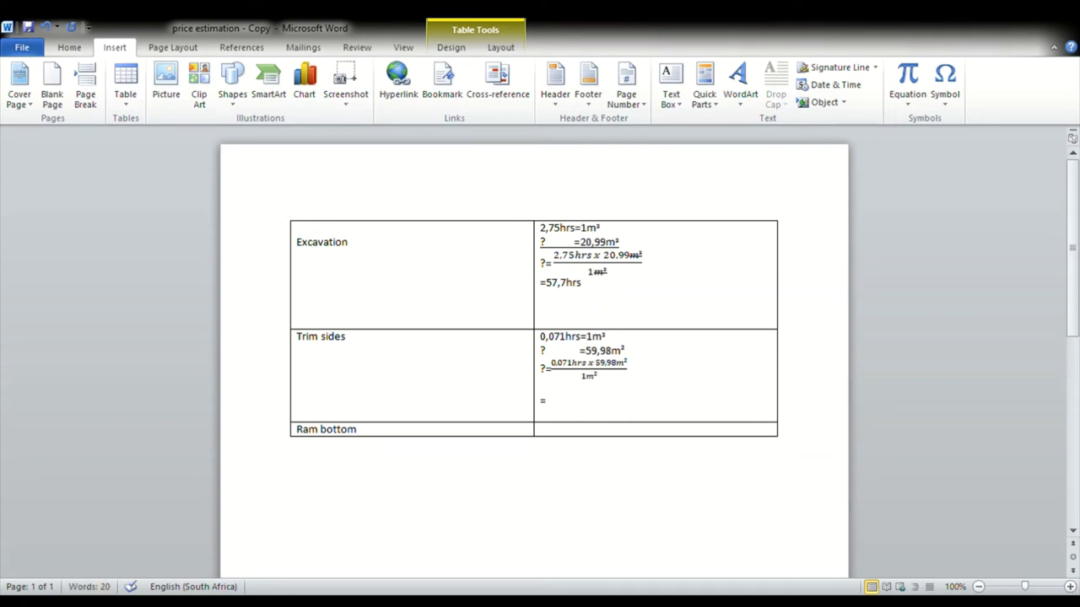
{"action": "type", "text": "4,26hrs"}
Step: Strike through the cancelling m² units in the Trim sides equation
{"action": "double_click", "coordinate": [595, 381]}
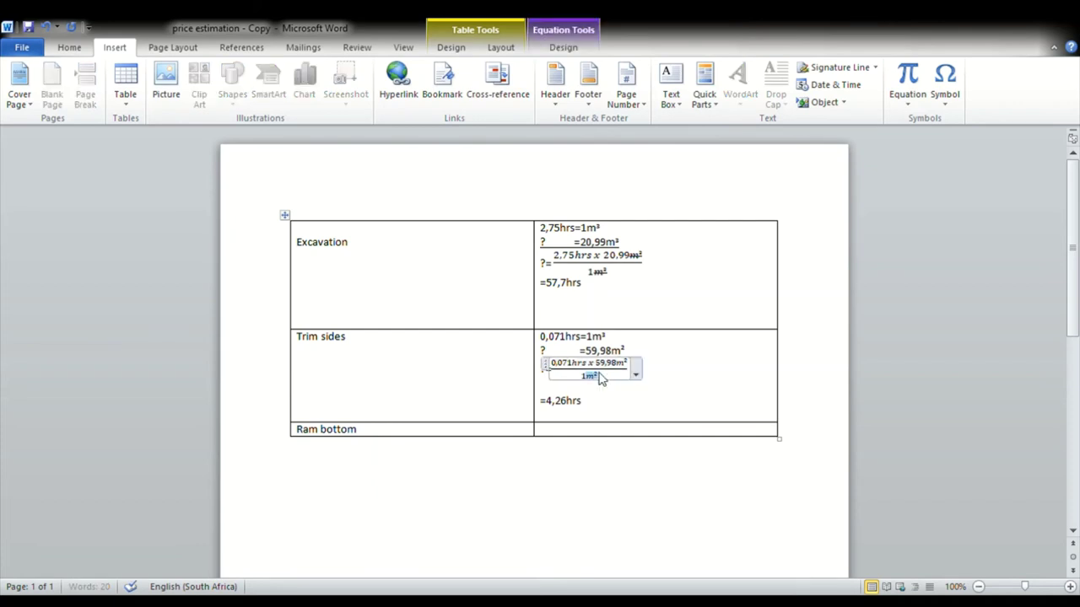
{"action": "left_click", "coordinate": [71, 46]}
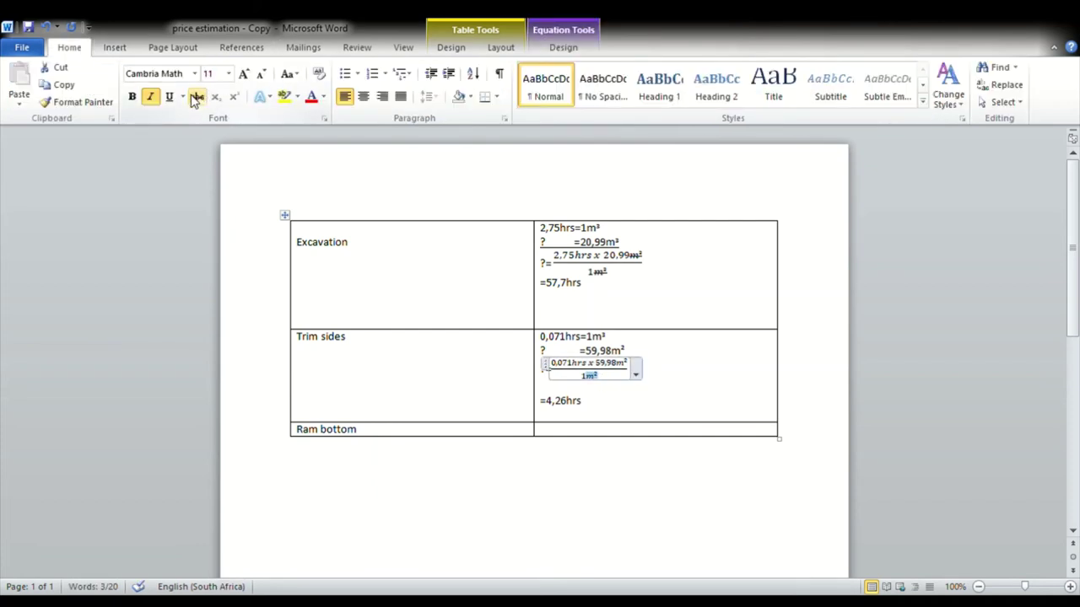
{"action": "left_click_drag", "start_coordinate": [624, 369], "coordinate": [629, 368]}
{"action": "left_click", "coordinate": [196, 97]}
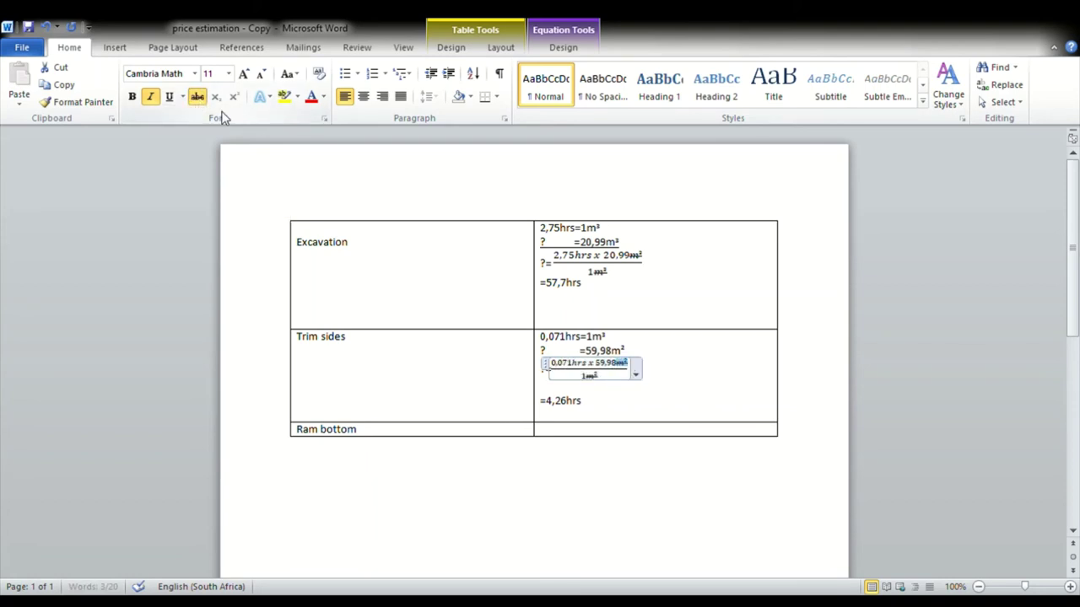
Step: Type the Ram bottom lines 0,5hrs=1m² and ?=28,76
{"action": "left_click", "coordinate": [561, 433], "text": "shift"}
{"action": "left_click", "coordinate": [561, 433]}
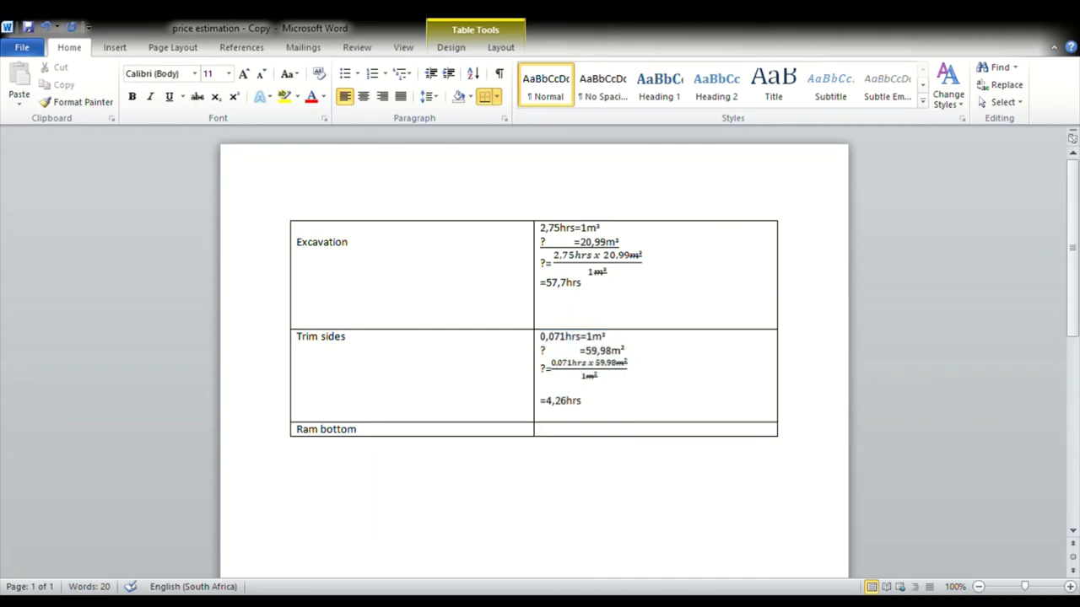
{"action": "type", "text": "0,5hrs=1m"}
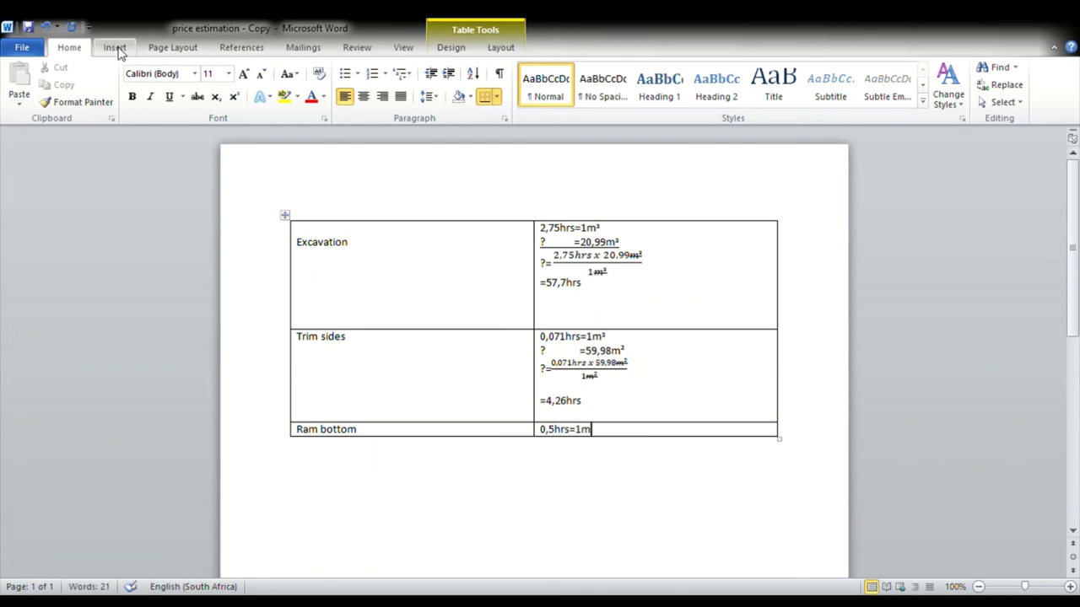
{"action": "left_click", "coordinate": [115, 47]}
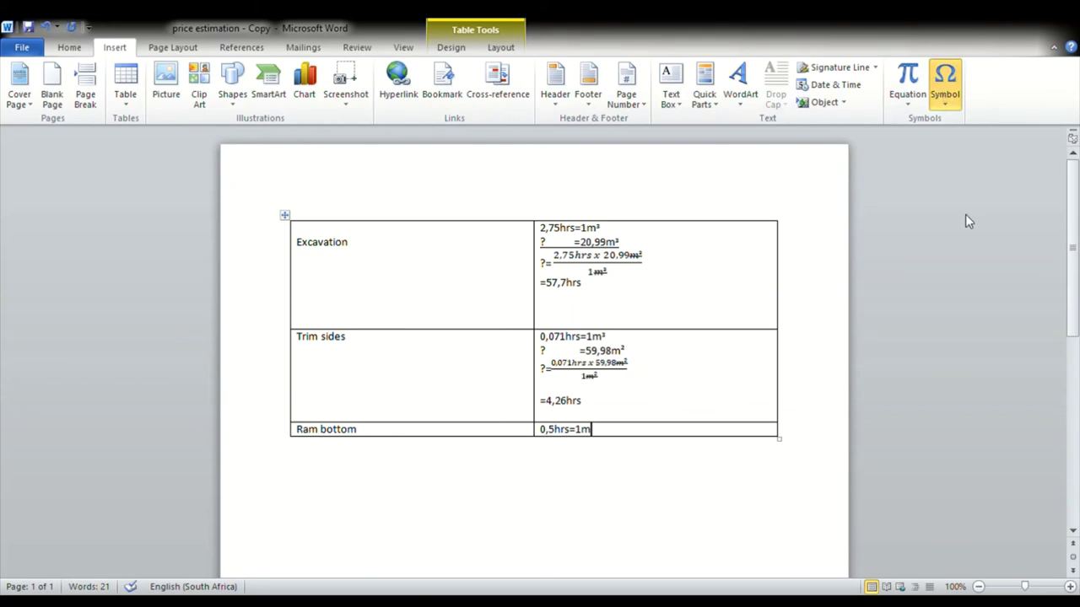
{"action": "type", "text": "²"}
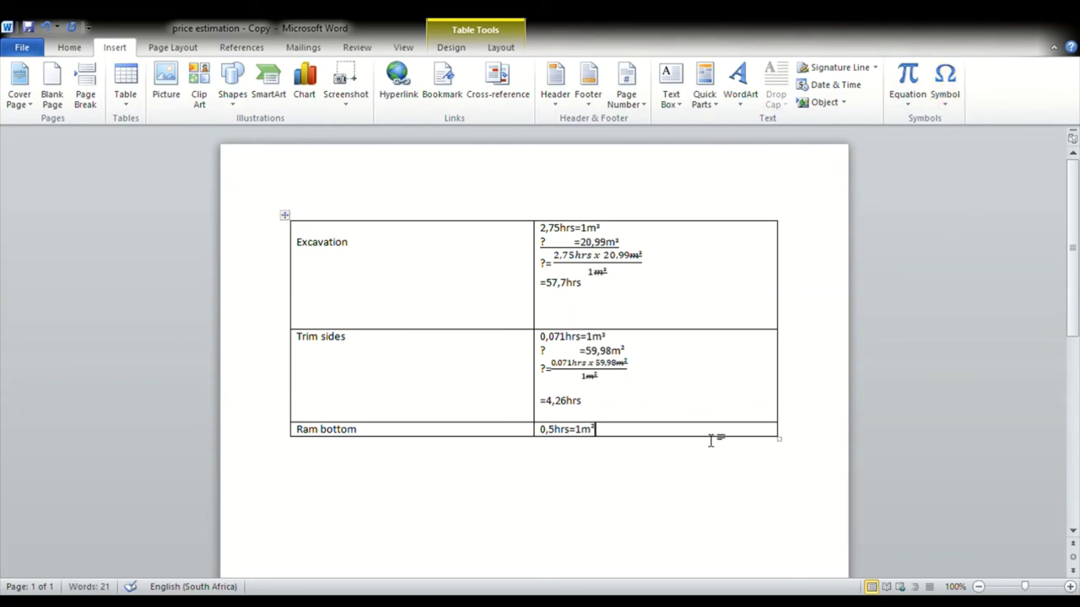
{"action": "key", "text": "Return"}
{"action": "type", "text": "?"}
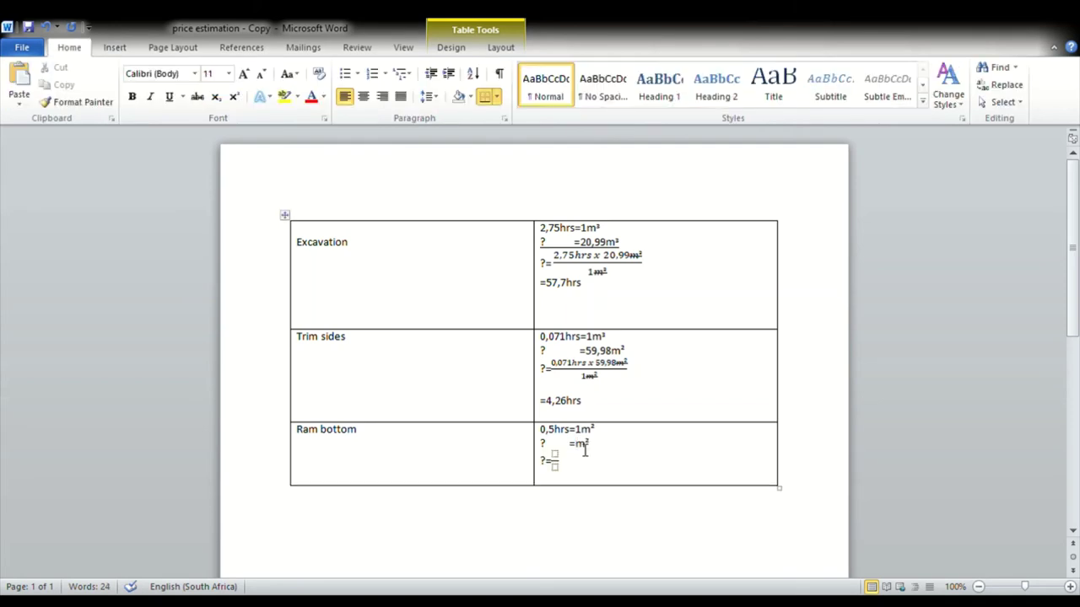
{"action": "type", "text": "28,76"}
Step: Build the fraction 0,5hrs x 28,76m² over 1m² in the Ram bottom cell
{"action": "left_click", "coordinate": [562, 459]}
{"action": "type", "text": "0,"}
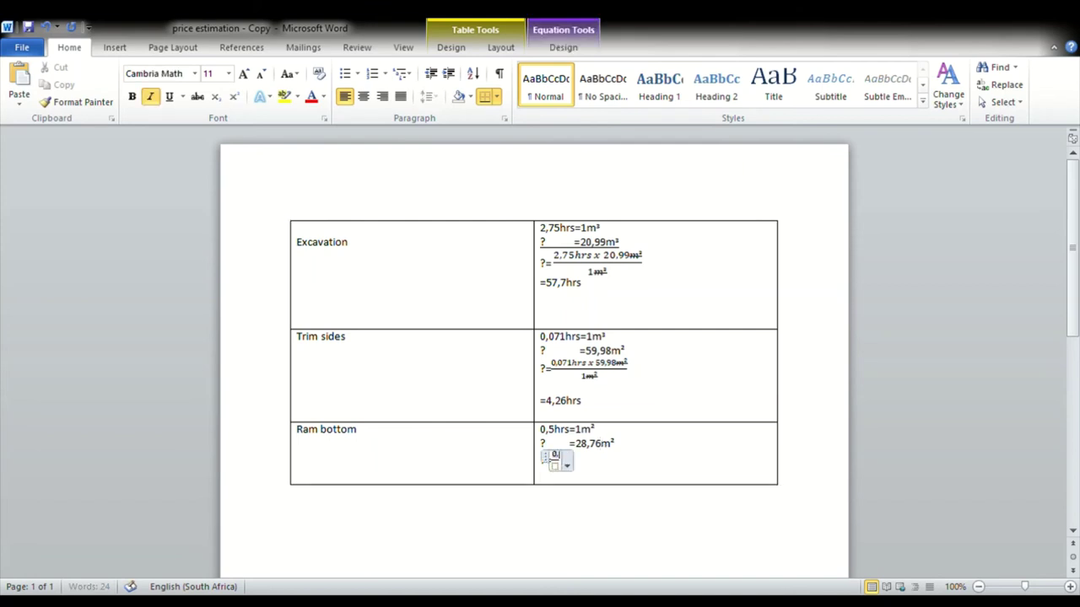
{"action": "type", "text": "5hrs x 28,76"}
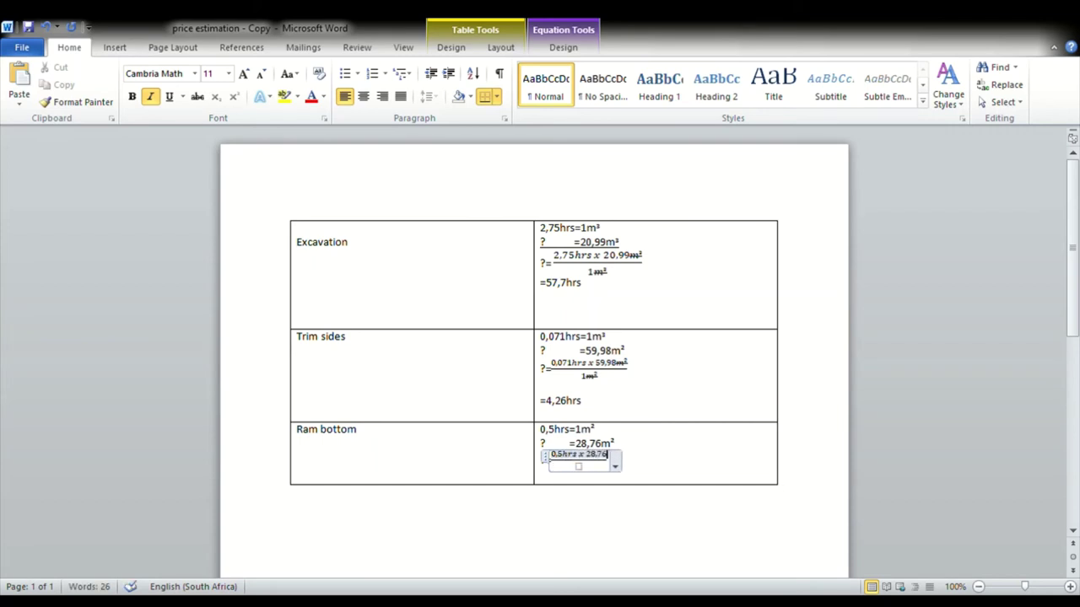
{"action": "type", "text": "m"}
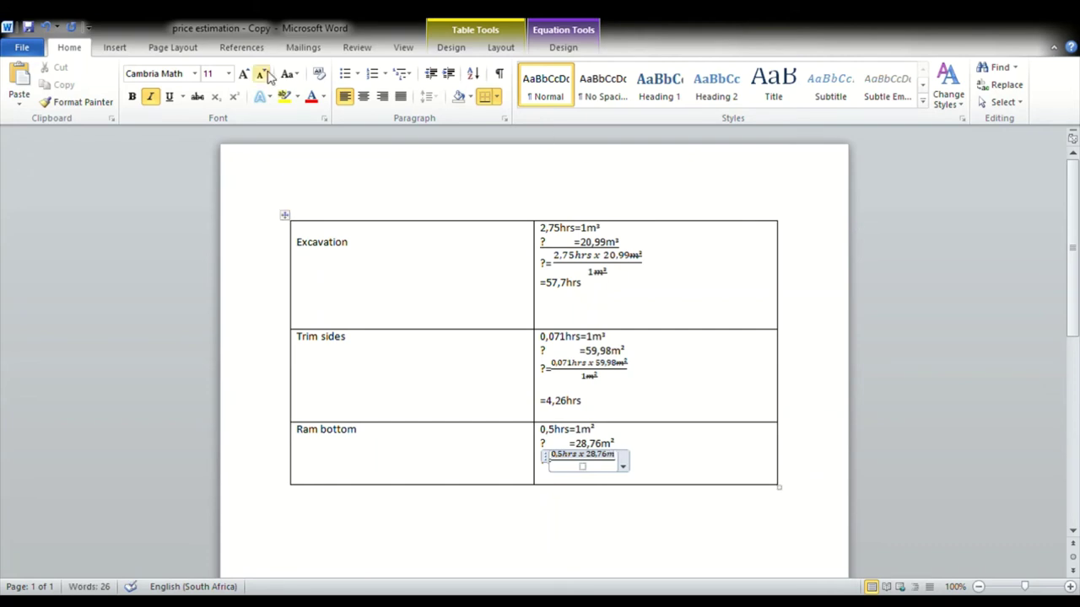
{"action": "left_click", "coordinate": [115, 47]}
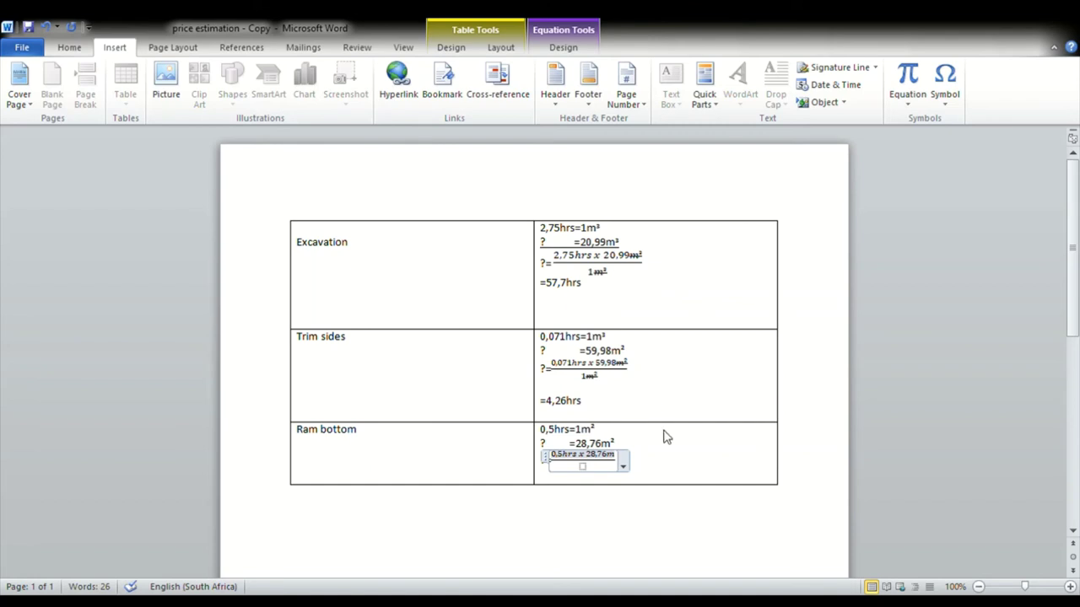
{"action": "type", "text": "^2"}
{"action": "left_click", "coordinate": [586, 468]}
{"action": "type", "text": "1m"}
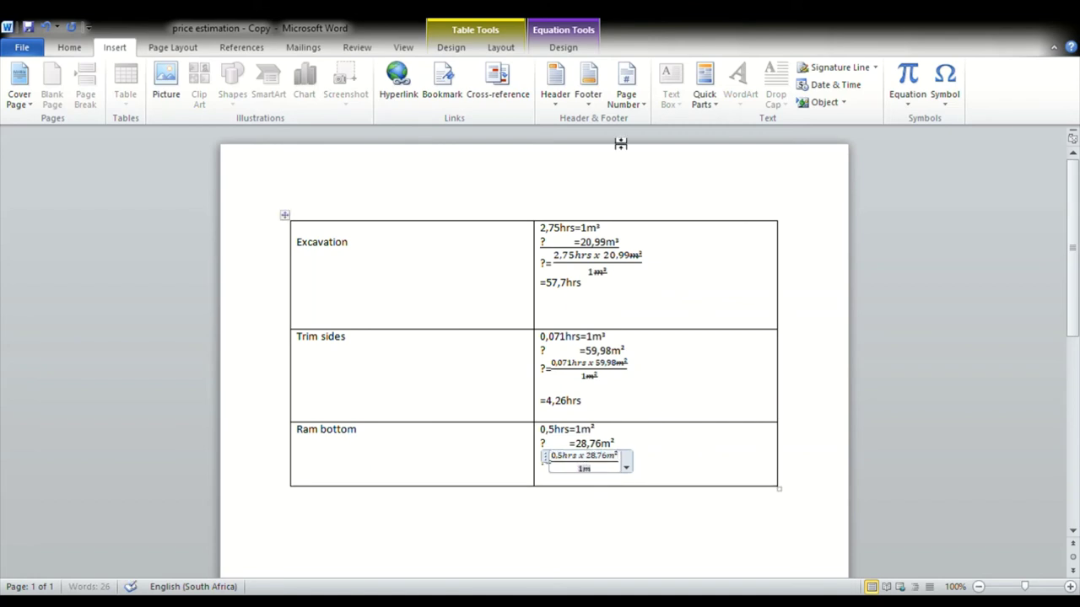
{"action": "left_click", "coordinate": [960, 98]}
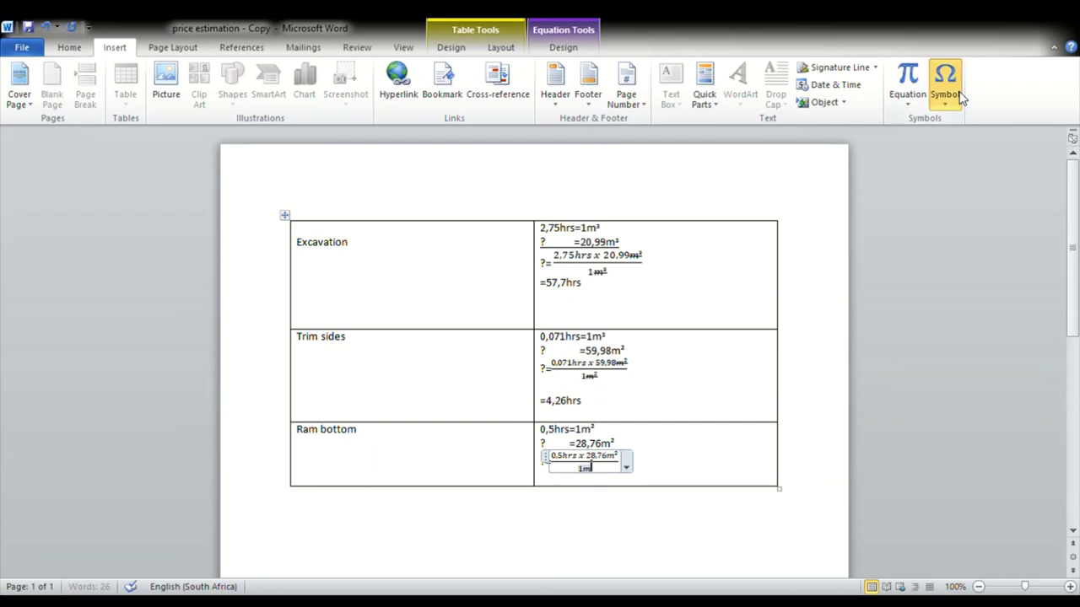
{"action": "left_click", "coordinate": [955, 219]}
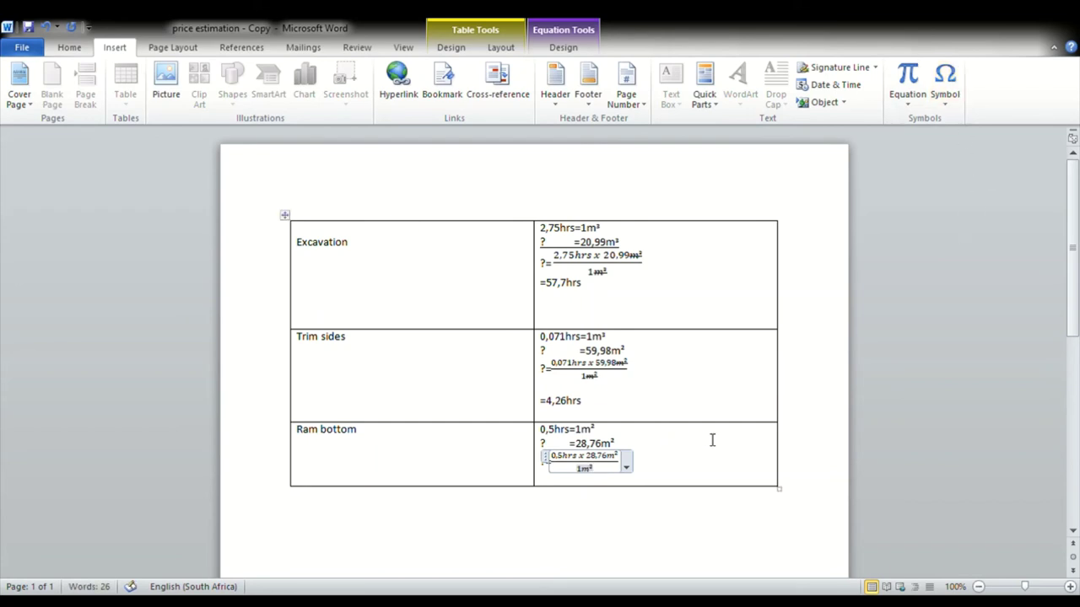
{"action": "left_click", "coordinate": [668, 475]}
Step: Add the result =14,38hrs below the Ram bottom fraction
{"action": "key", "text": "Return"}
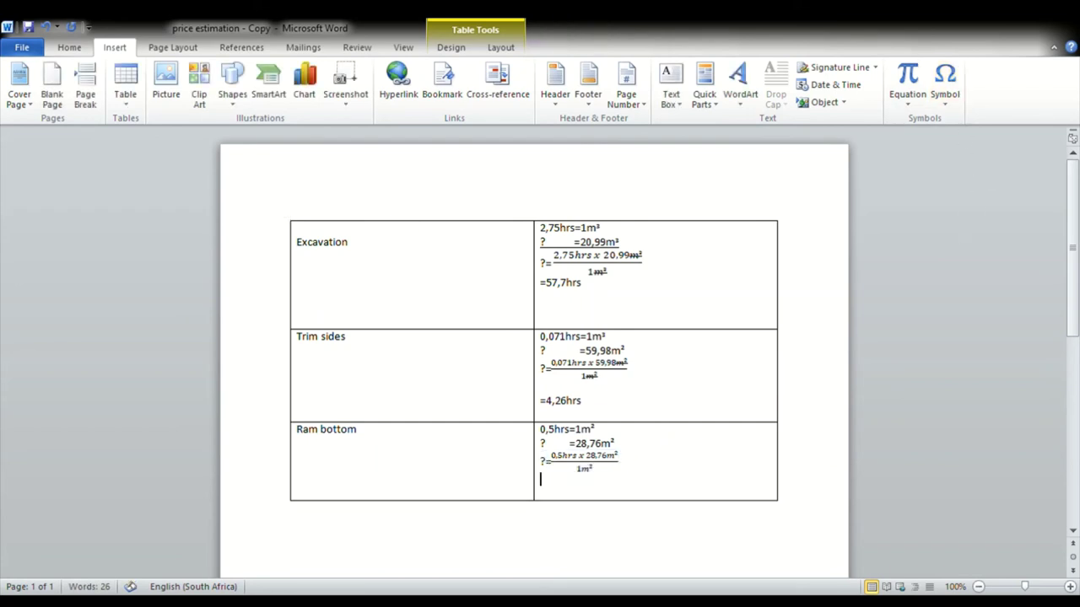
{"action": "key", "text": "Return"}
{"action": "type", "text": "="}
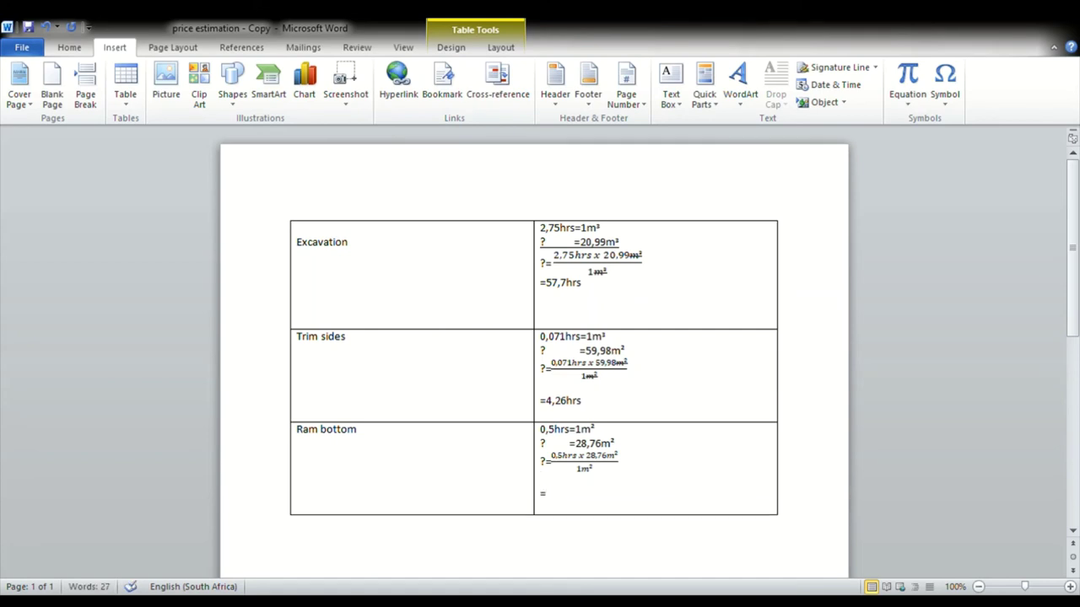
{"action": "type", "text": "14,38hrs"}
Step: Back in Excel, type hrs into Unit cells E7, E8 and E9
{"action": "key", "text": "alt+Tab"}
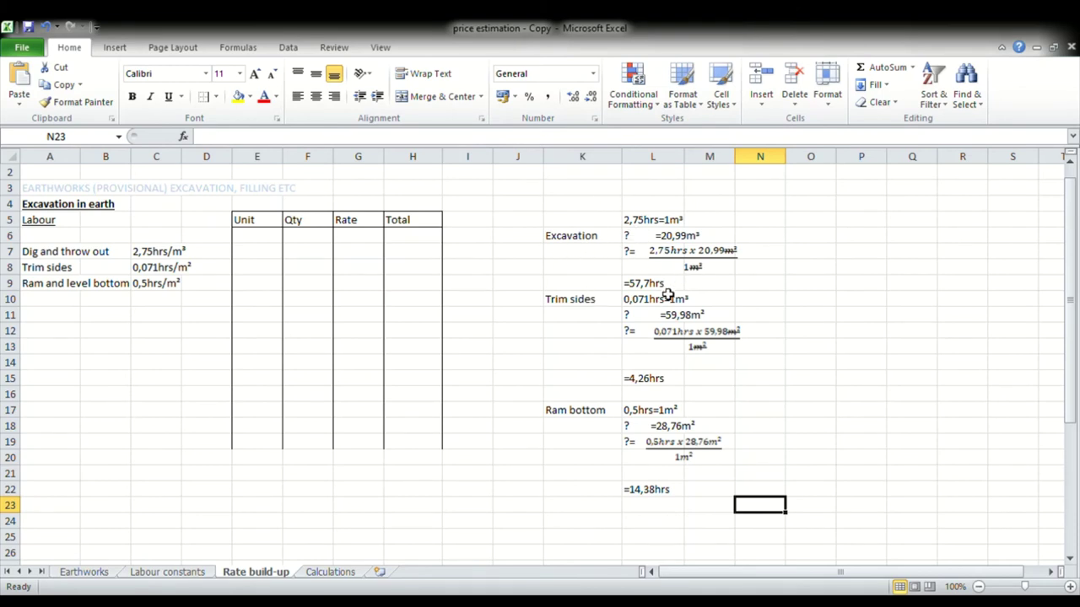
{"action": "left_click", "coordinate": [255, 253]}
{"action": "type", "text": "hrs"}
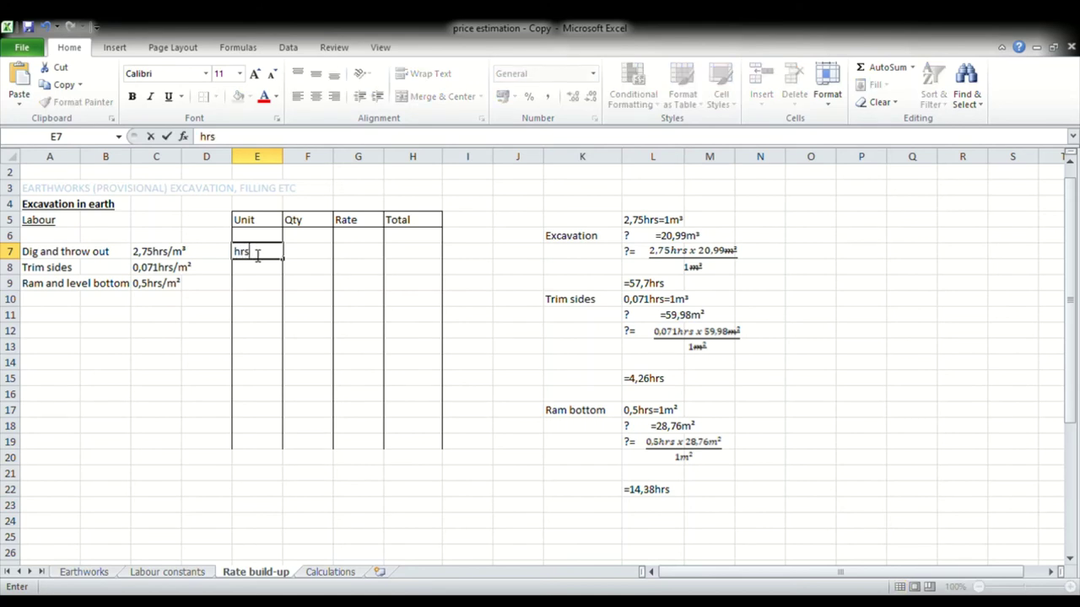
{"action": "key", "text": "Return"}
{"action": "type", "text": "hrs"}
{"action": "key", "text": "Return"}
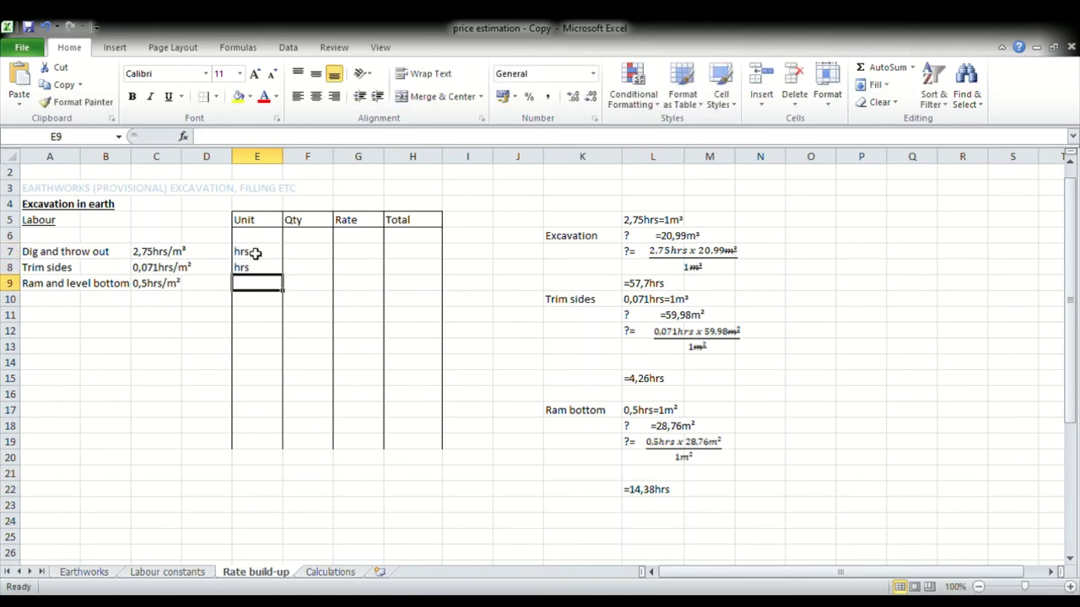
{"action": "type", "text": "hrs"}
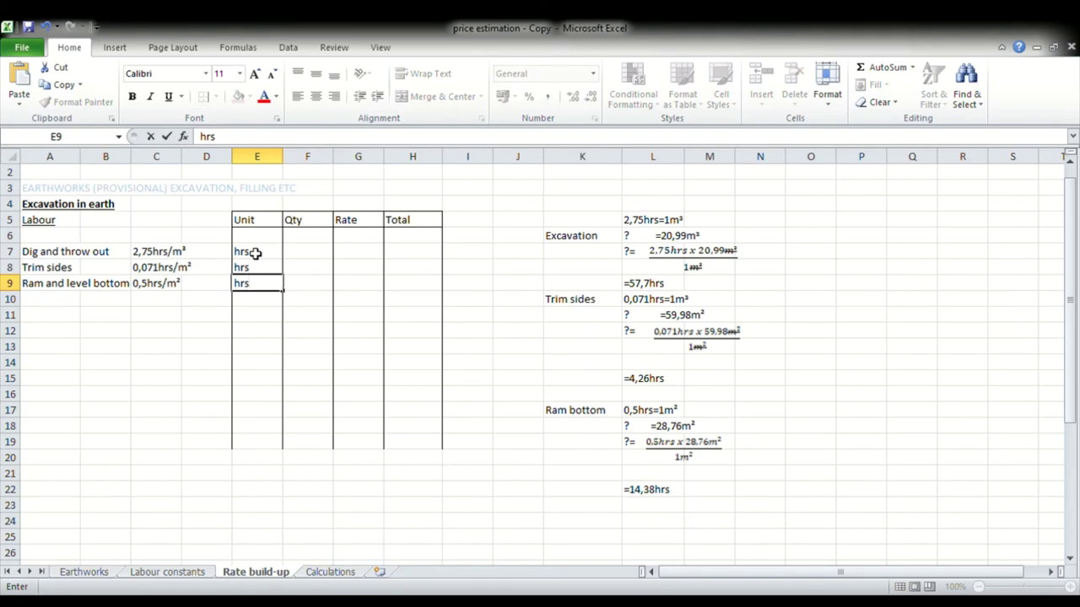
{"action": "left_click", "coordinate": [306, 253]}
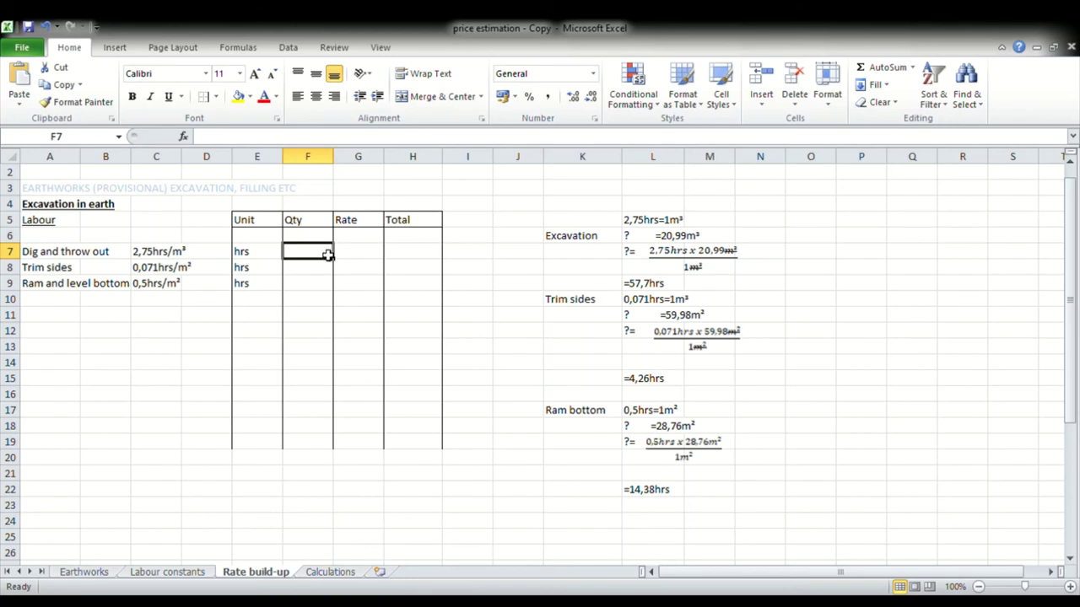
Step: Type 57,7, 4,26 and 14,38 into Qty cells F7, F8 and F9
{"action": "type", "text": "57,7"}
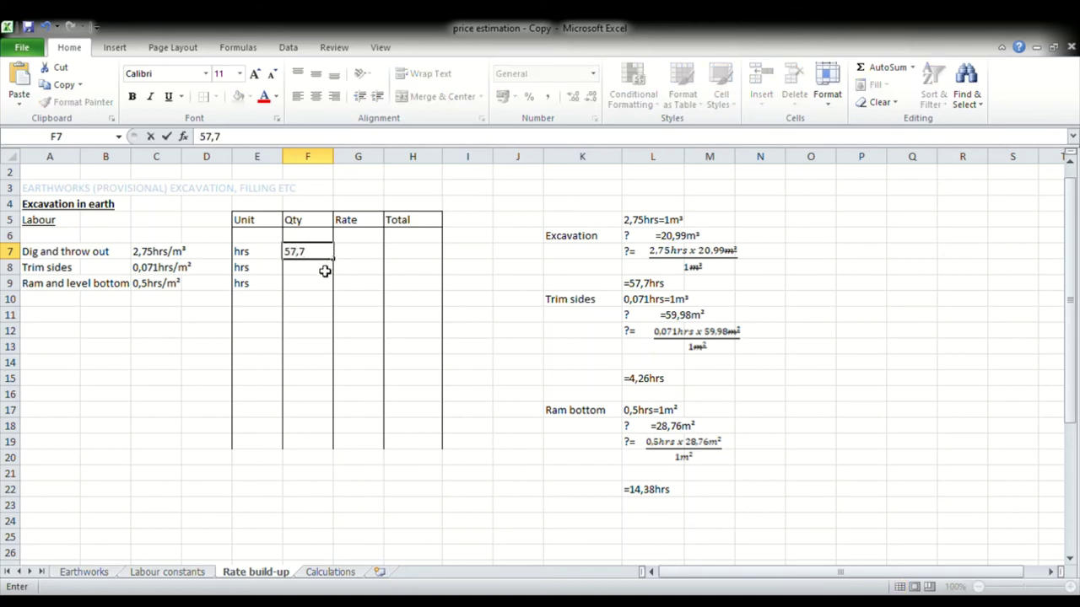
{"action": "left_click", "coordinate": [325, 270]}
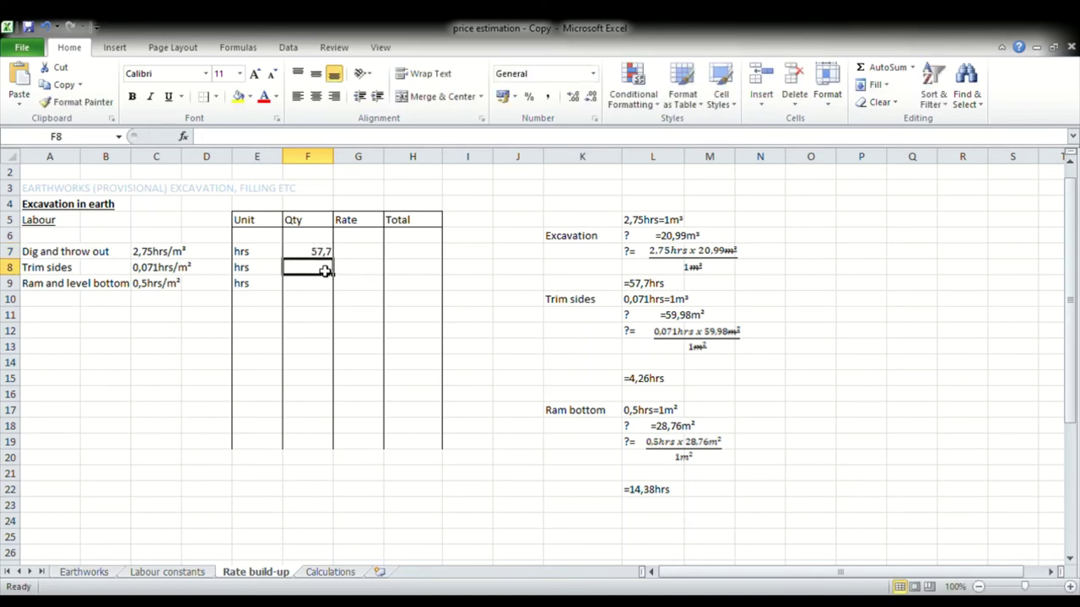
{"action": "type", "text": "4,26"}
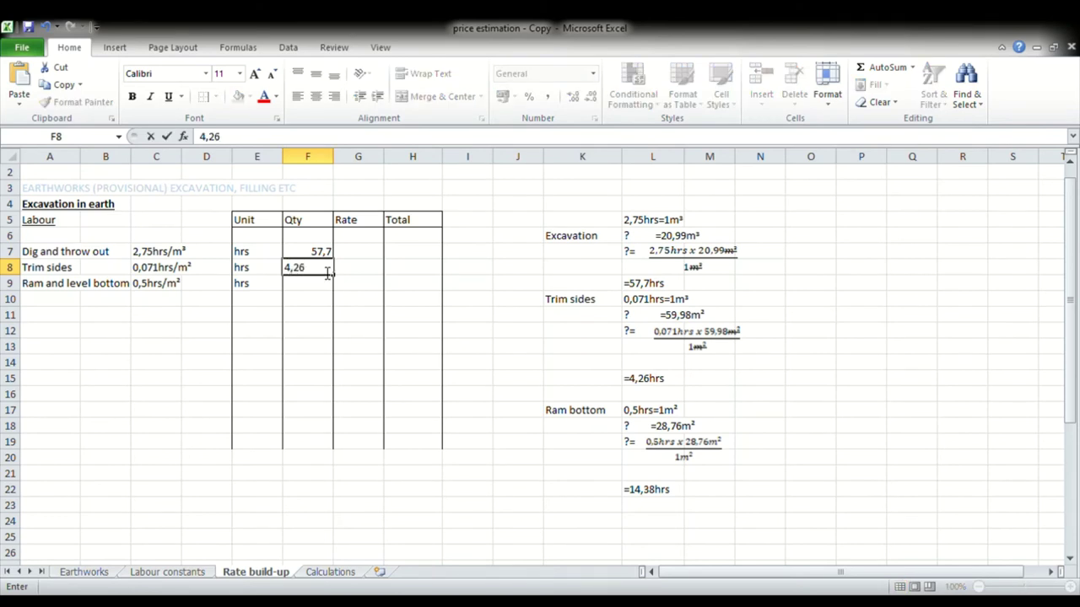
{"action": "left_click", "coordinate": [323, 287]}
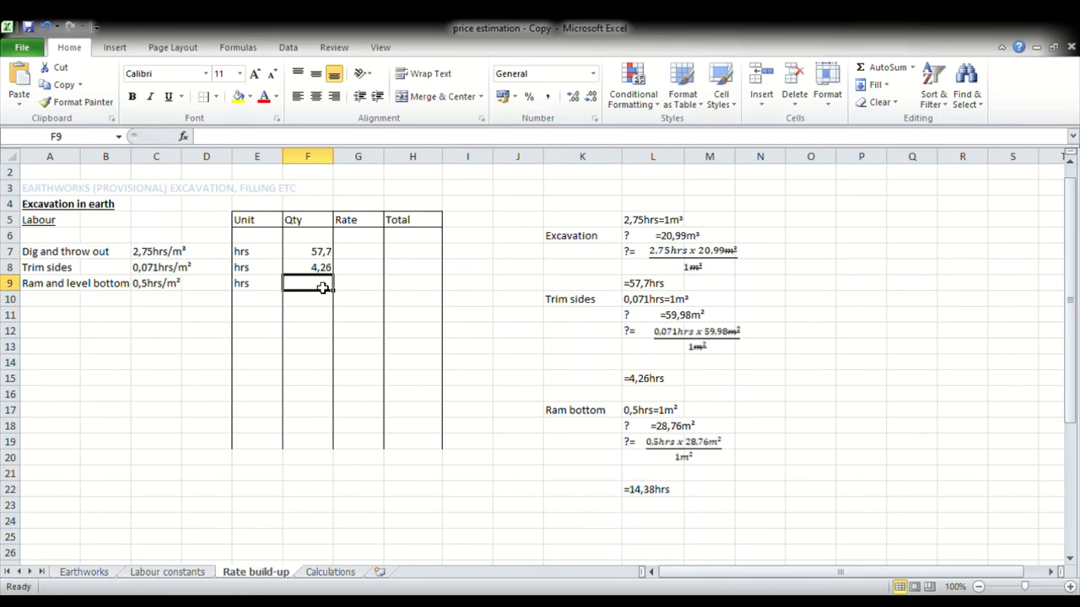
{"action": "type", "text": "14,"}
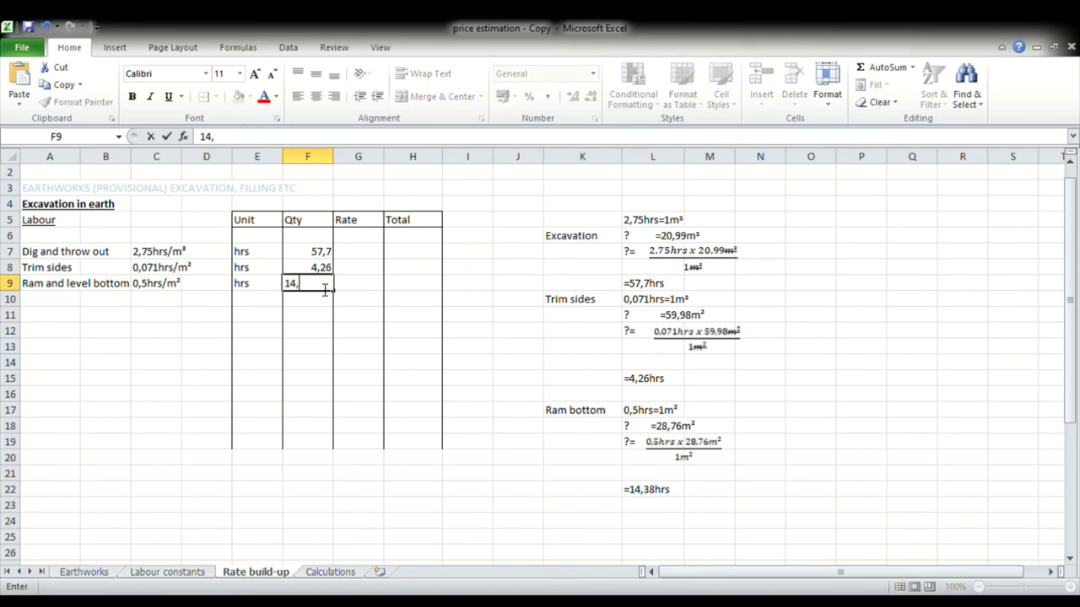
{"action": "type", "text": "38"}
{"action": "left_click", "coordinate": [322, 316]}
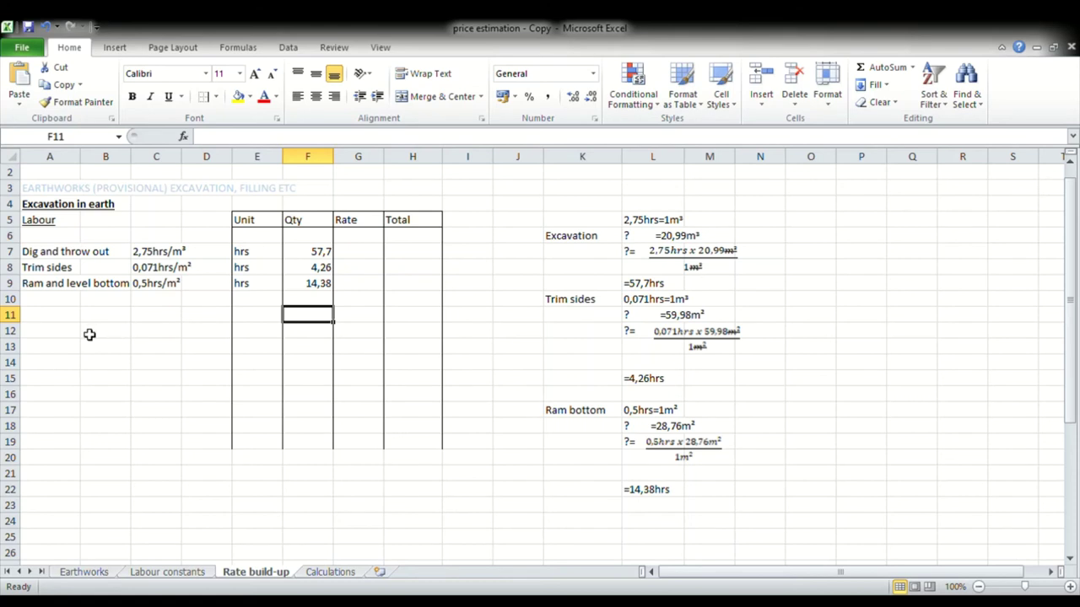
Step: Enter 30,54 as the rate in G7, G8 and G9
{"action": "left_click", "coordinate": [371, 259]}
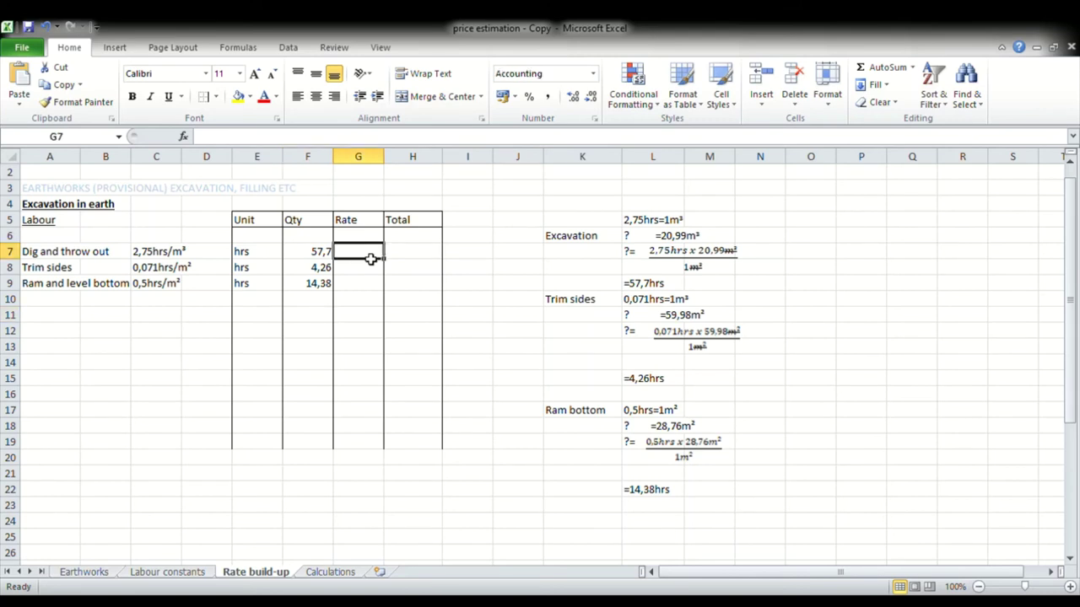
{"action": "type", "text": "30,54"}
{"action": "key", "text": "Return"}
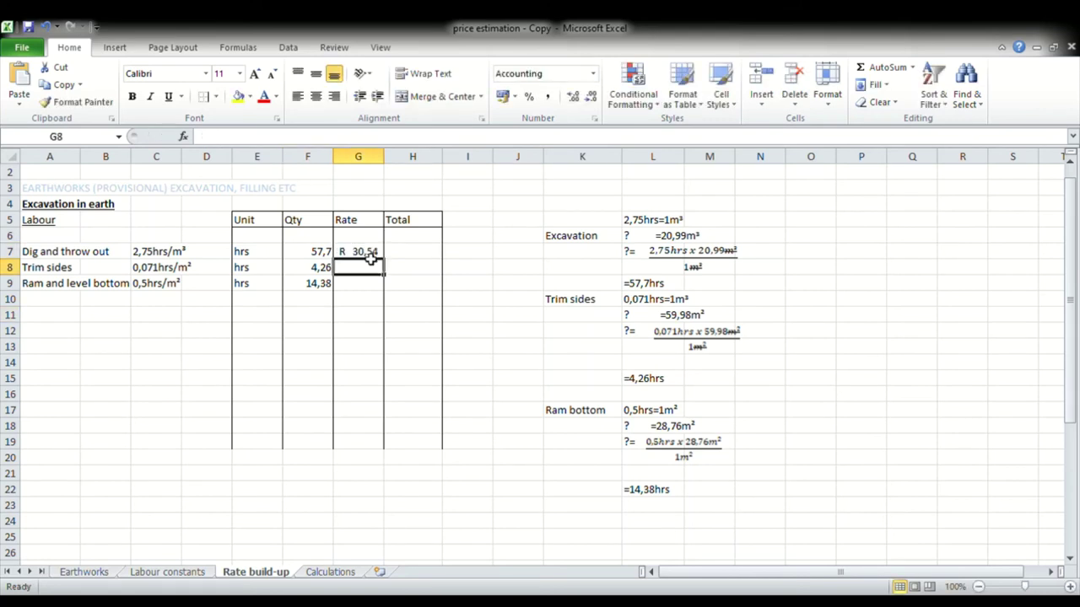
{"action": "key", "text": "Return"}
{"action": "key", "text": "Up"}
{"action": "type", "text": "30,54"}
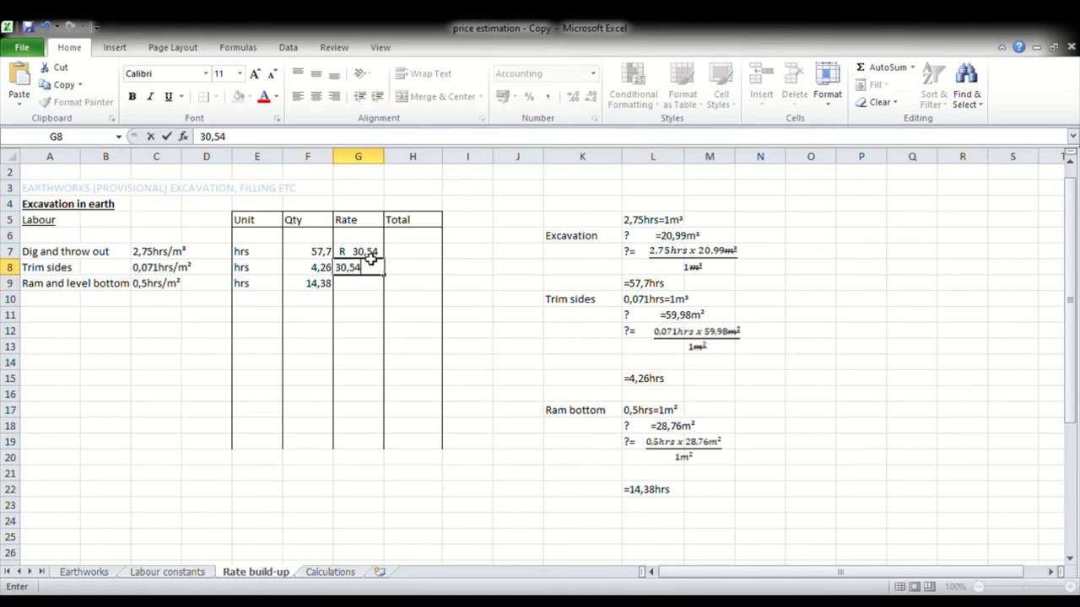
{"action": "key", "text": "Return"}
{"action": "type", "text": "30,"}
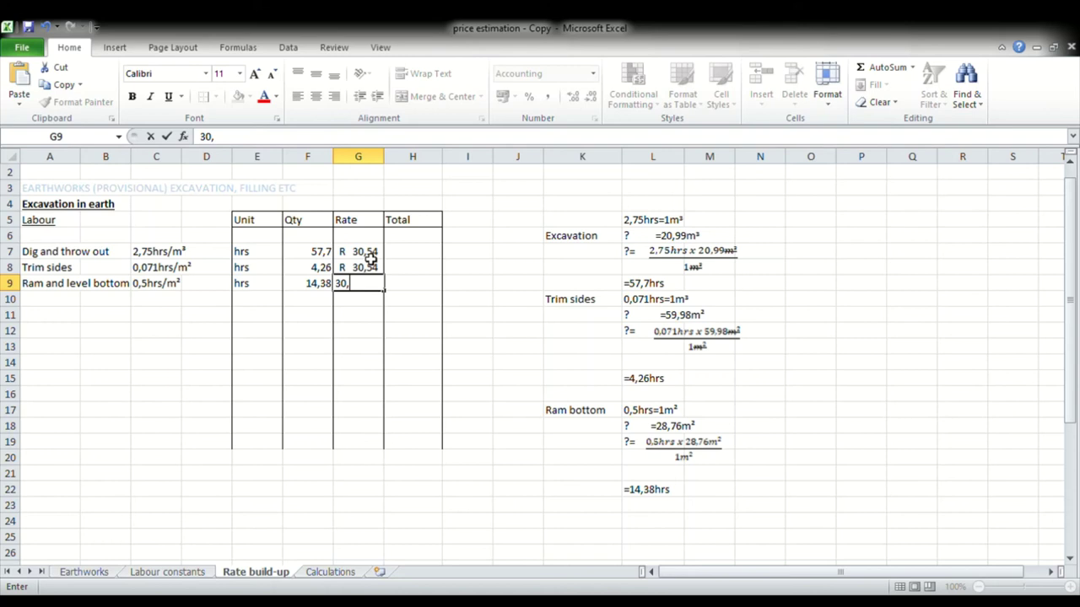
{"action": "type", "text": "54"}
{"action": "left_click", "coordinate": [381, 331]}
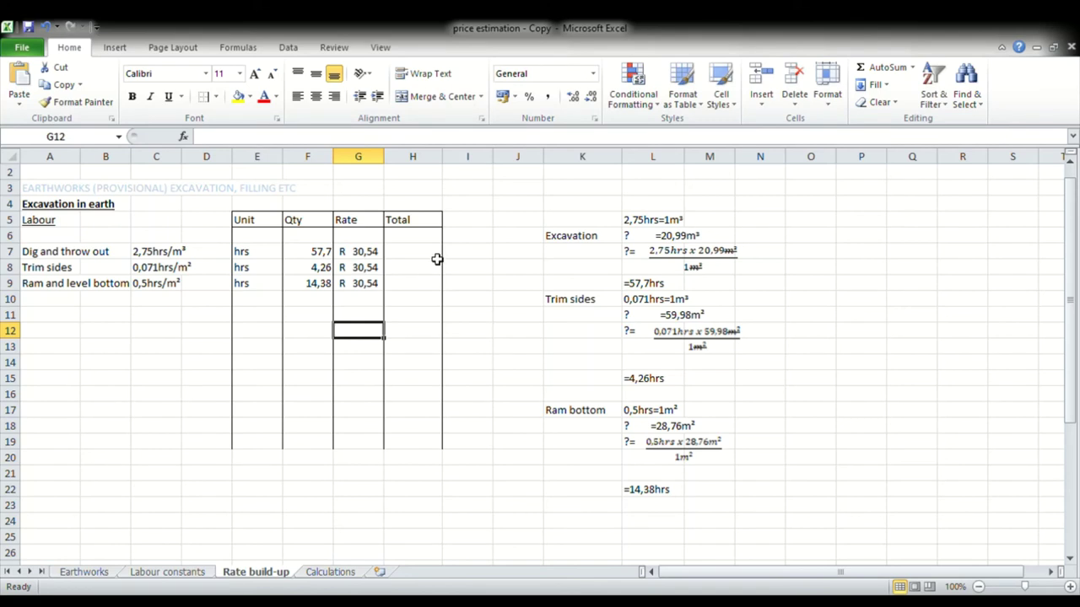
Step: Enter =F7*G7 in H7 and fill it down to H9
{"action": "left_click", "coordinate": [436, 259]}
{"action": "type", "text": "="}
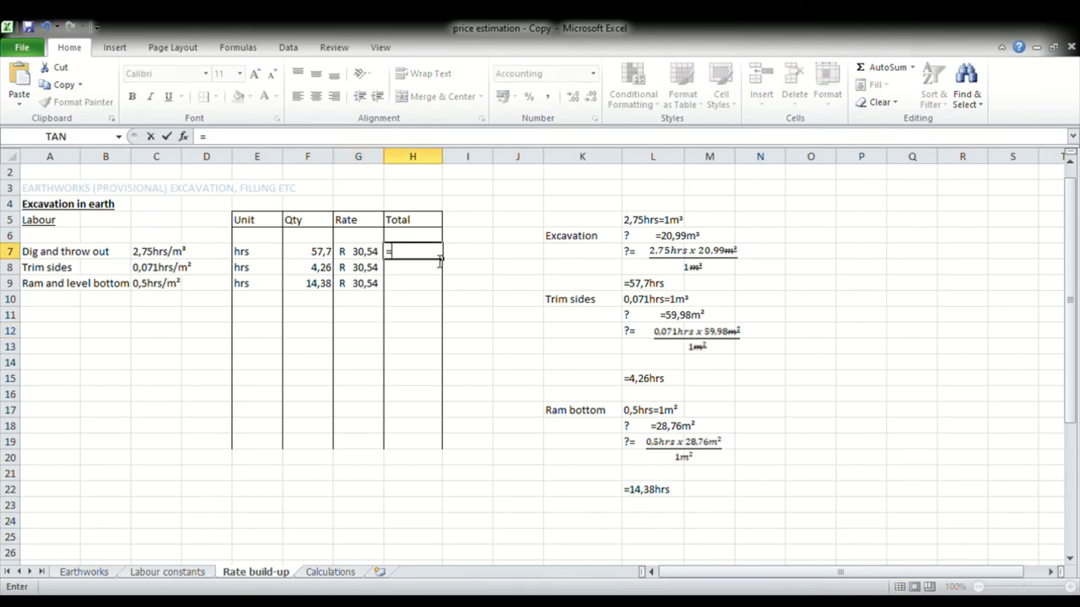
{"action": "left_click", "coordinate": [331, 259]}
{"action": "type", "text": "+"}
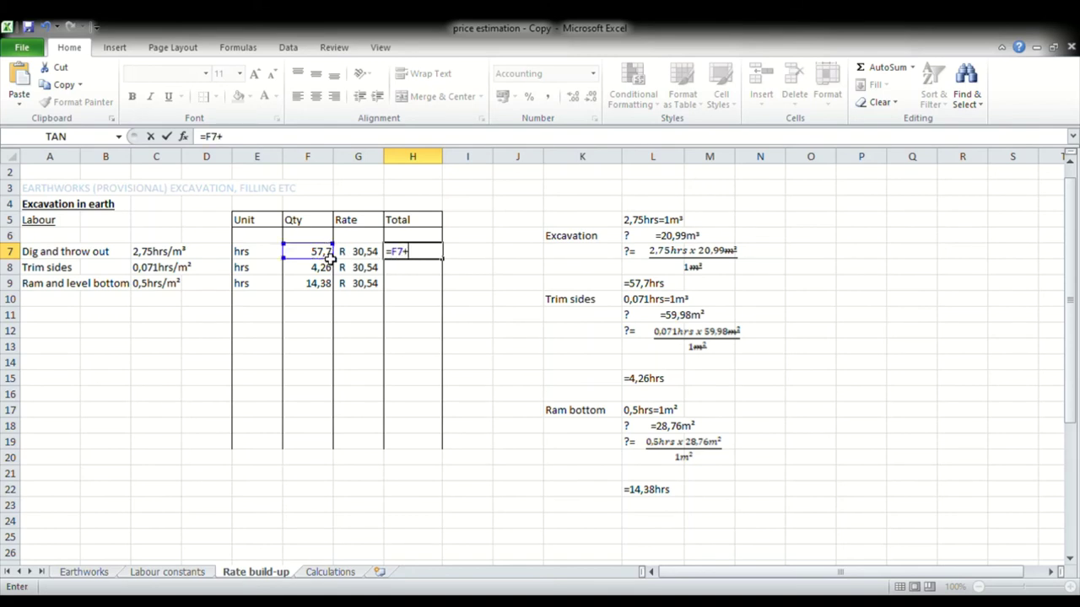
{"action": "key", "text": "BackSpace"}
{"action": "type", "text": "*"}
{"action": "left_click", "coordinate": [359, 256]}
{"action": "key", "text": "Return"}
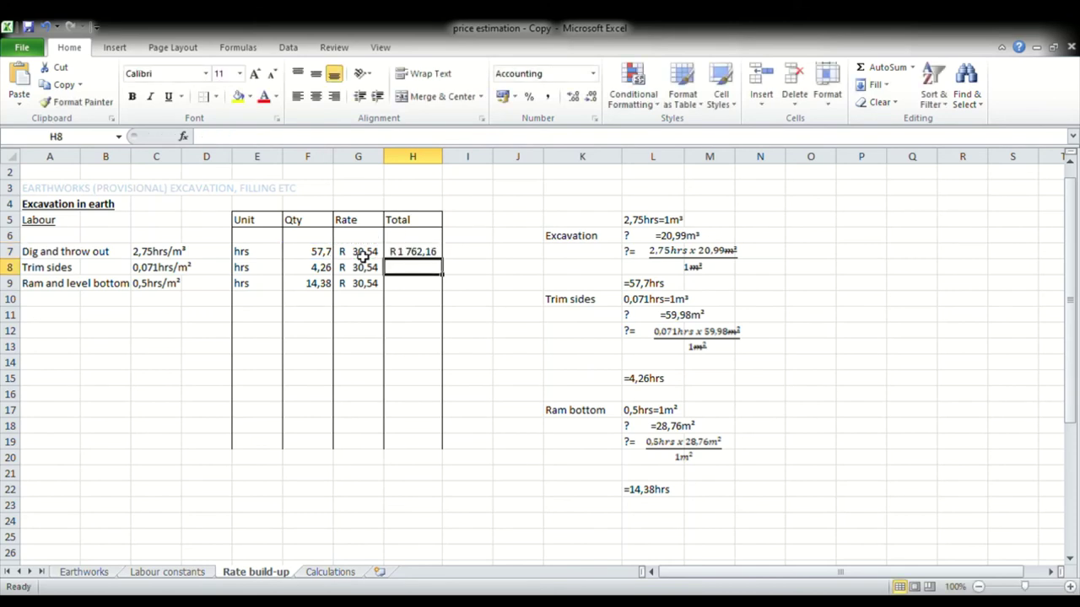
{"action": "left_click", "coordinate": [427, 252]}
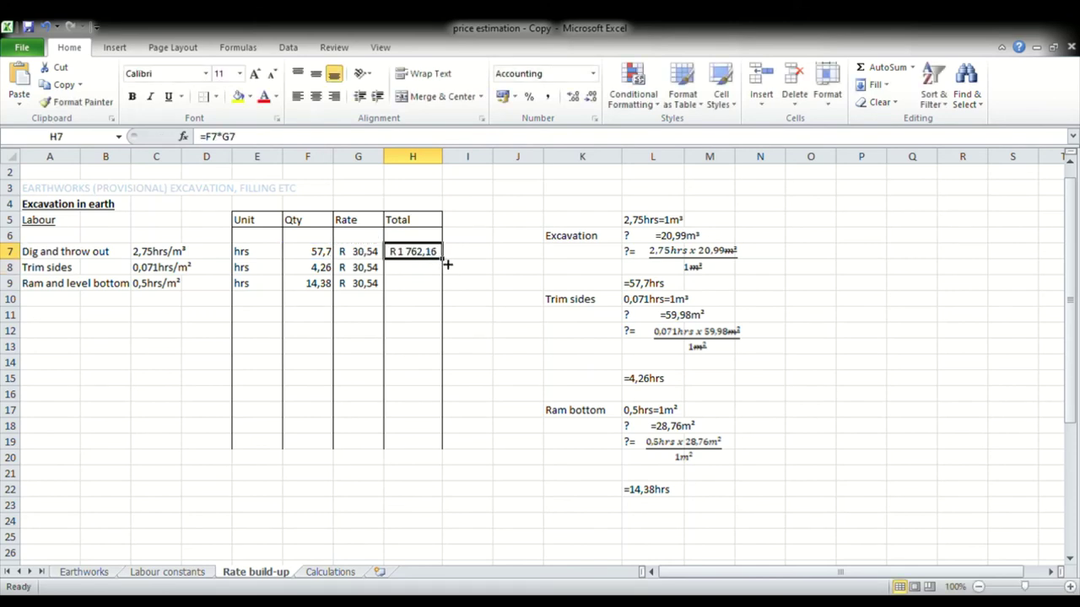
{"action": "left_click_drag", "start_coordinate": [449, 267], "coordinate": [443, 291]}
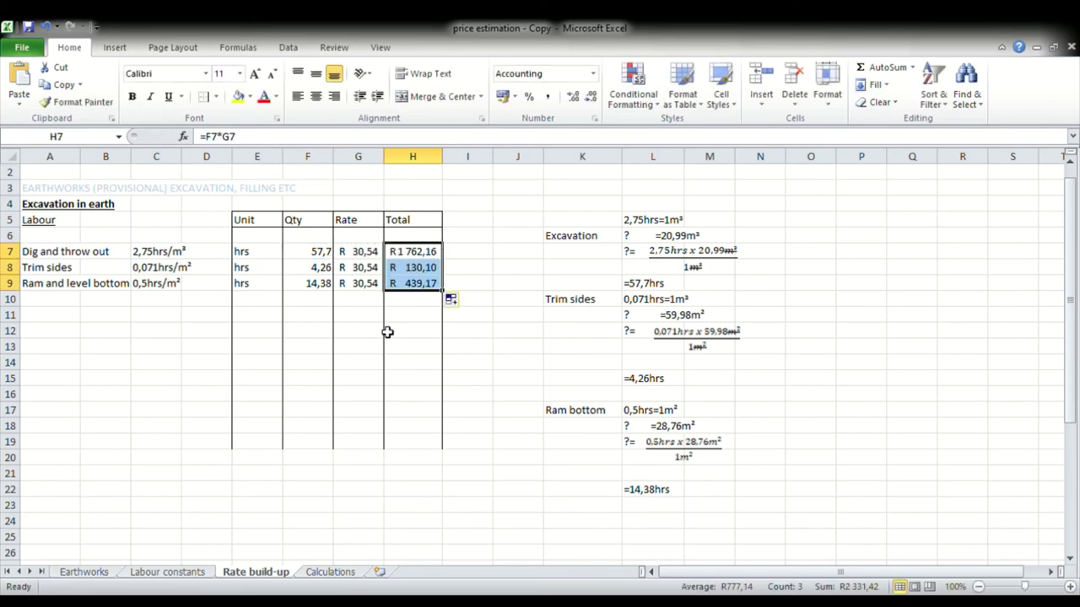
Step: Label A11 'Total cost for 21m³'
{"action": "left_click", "coordinate": [72, 319]}
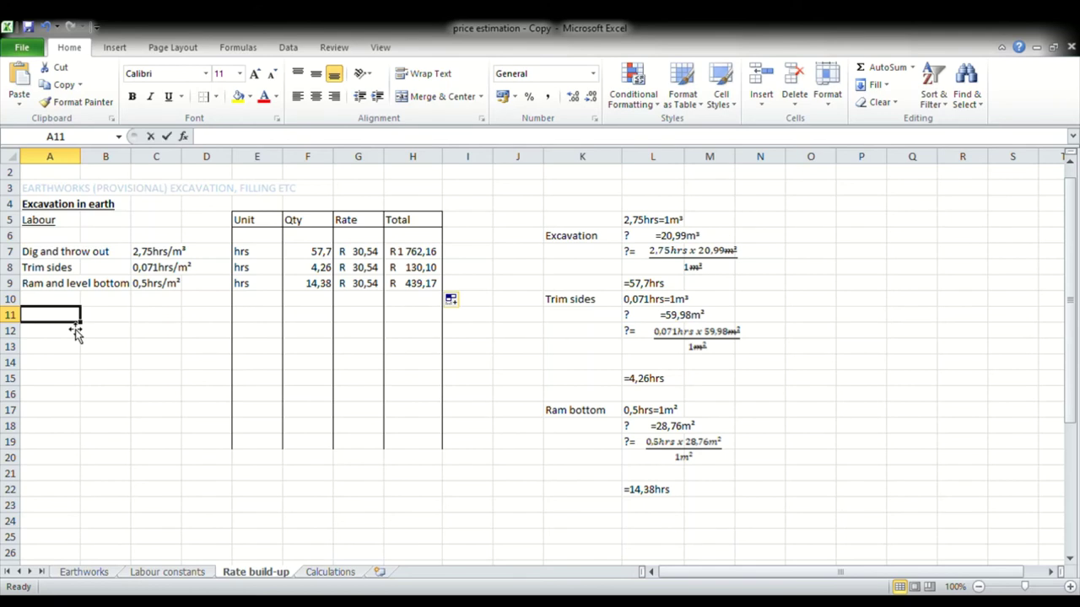
{"action": "type", "text": "Total cost for 21m"}
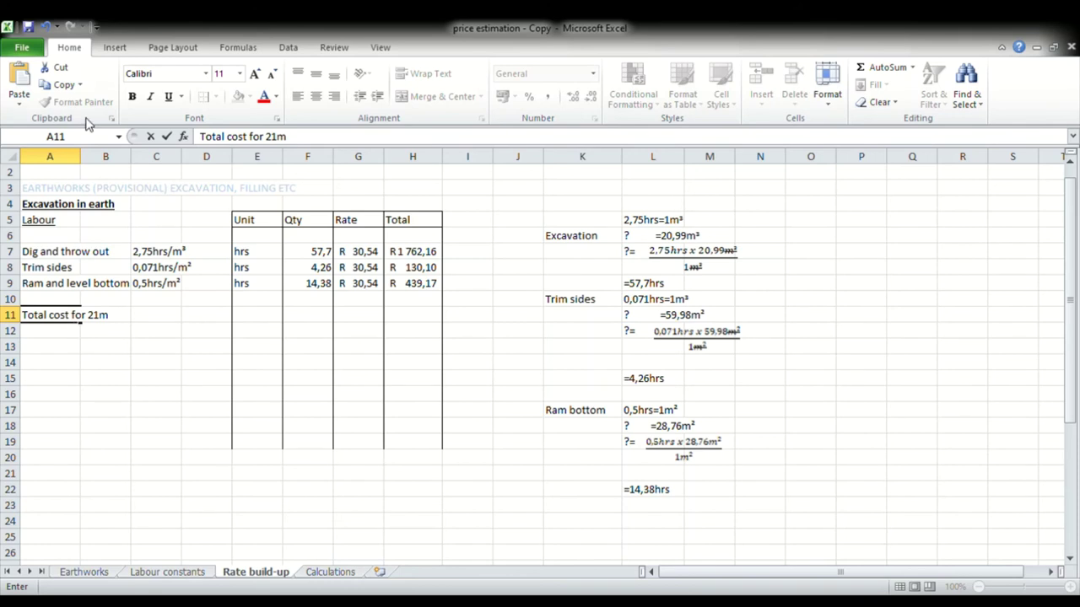
{"action": "left_click", "coordinate": [114, 47]}
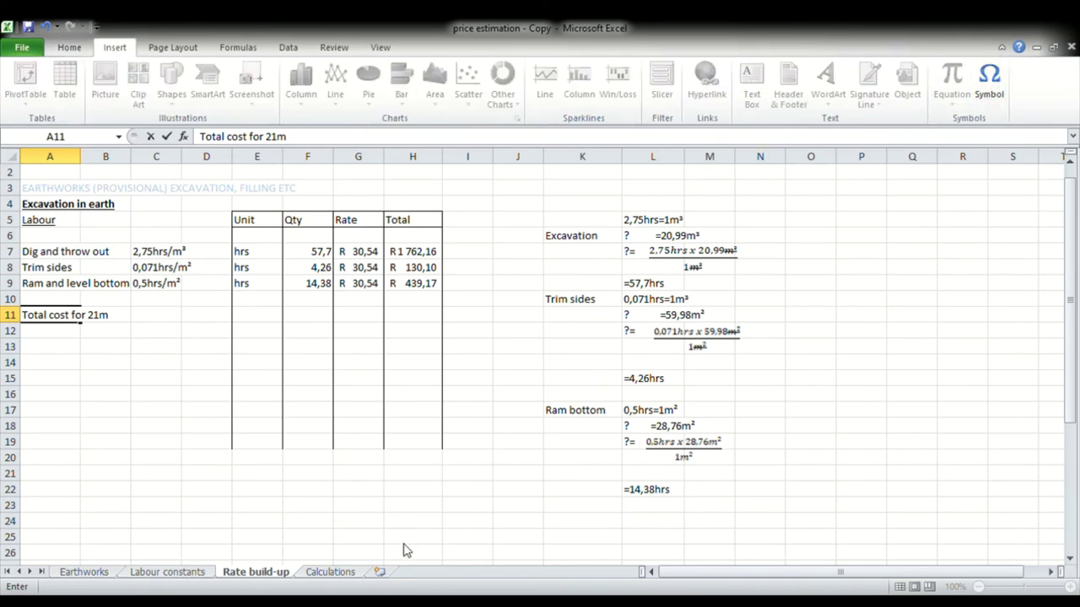
{"action": "type", "text": "³"}
Step: Enter =SUM(H7:H9) in H11, giving R 2 331,42
{"action": "left_click", "coordinate": [413, 317]}
{"action": "type", "text": "=sum"}
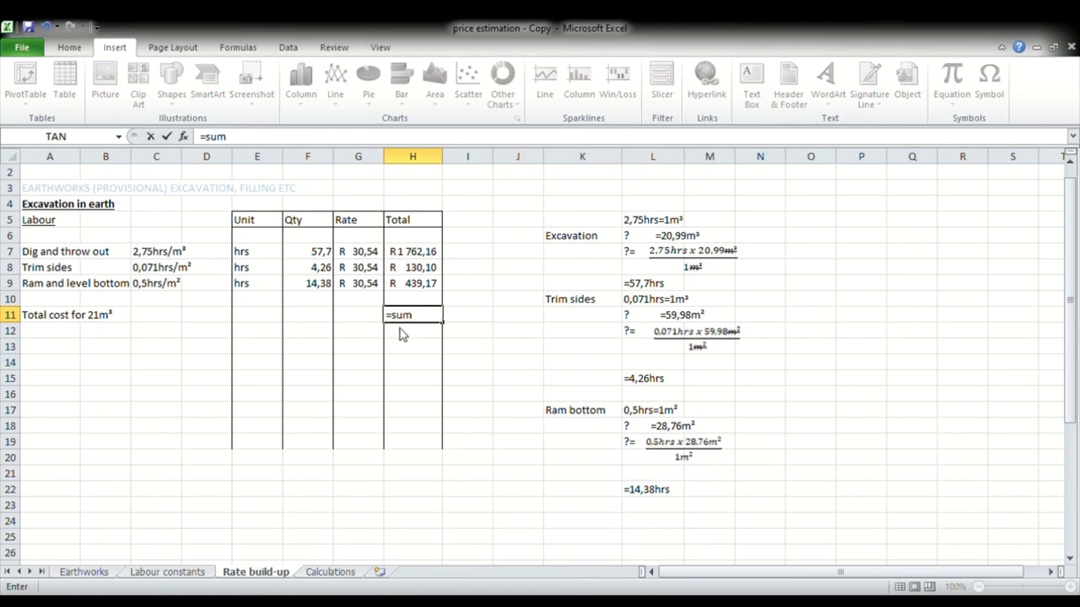
{"action": "key", "text": "Tab"}
{"action": "left_click_drag", "start_coordinate": [429, 252], "coordinate": [434, 285]}
{"action": "key", "text": "Return"}
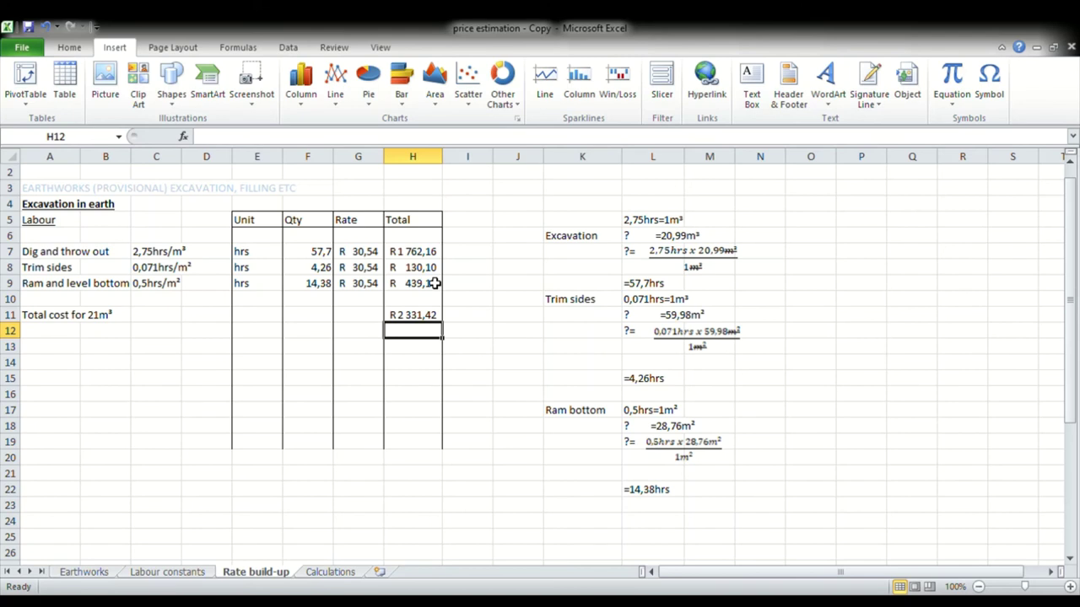
Step: Label A13 'Total cost for 1m³'
{"action": "left_click", "coordinate": [72, 348]}
{"action": "type", "text": "To"}
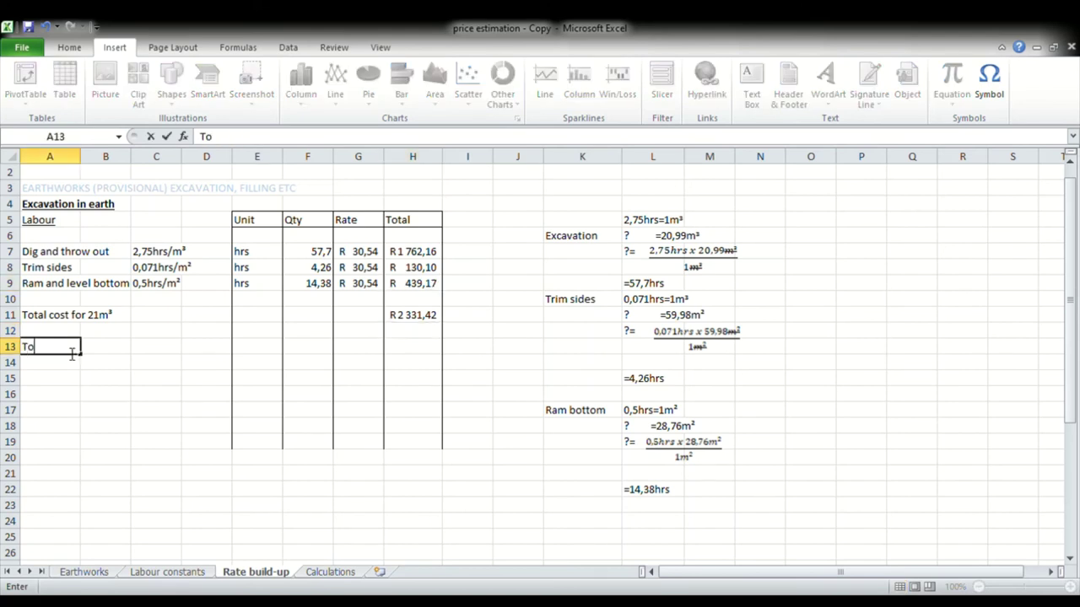
{"action": "type", "text": "tal cost for 1m"}
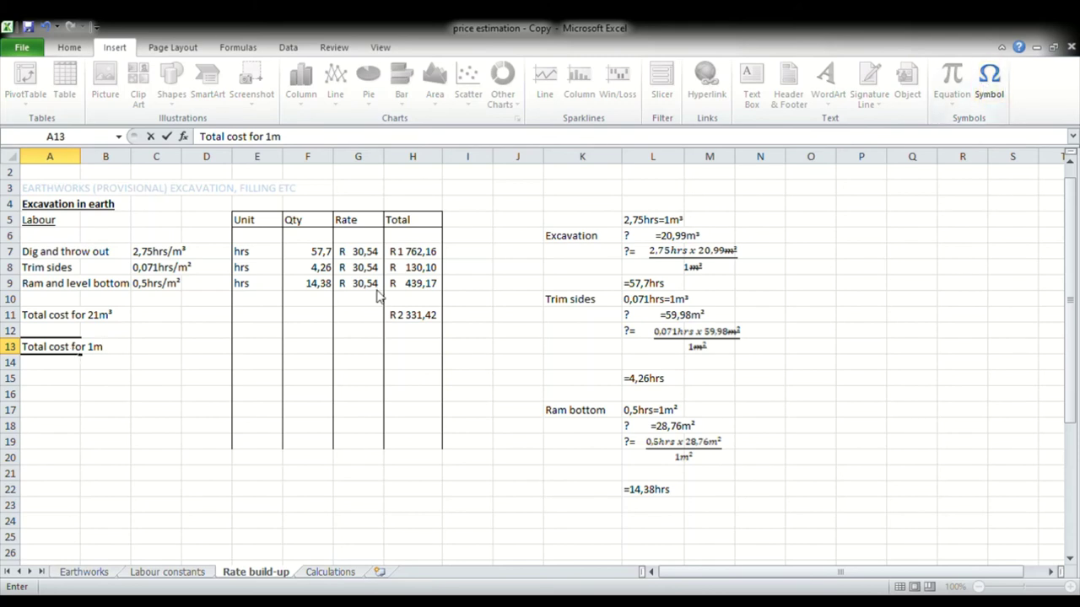
{"action": "type", "text": "³"}
Step: Enter =H11/21 in H13, giving R 111,02 per cubic metre
{"action": "left_click", "coordinate": [420, 352]}
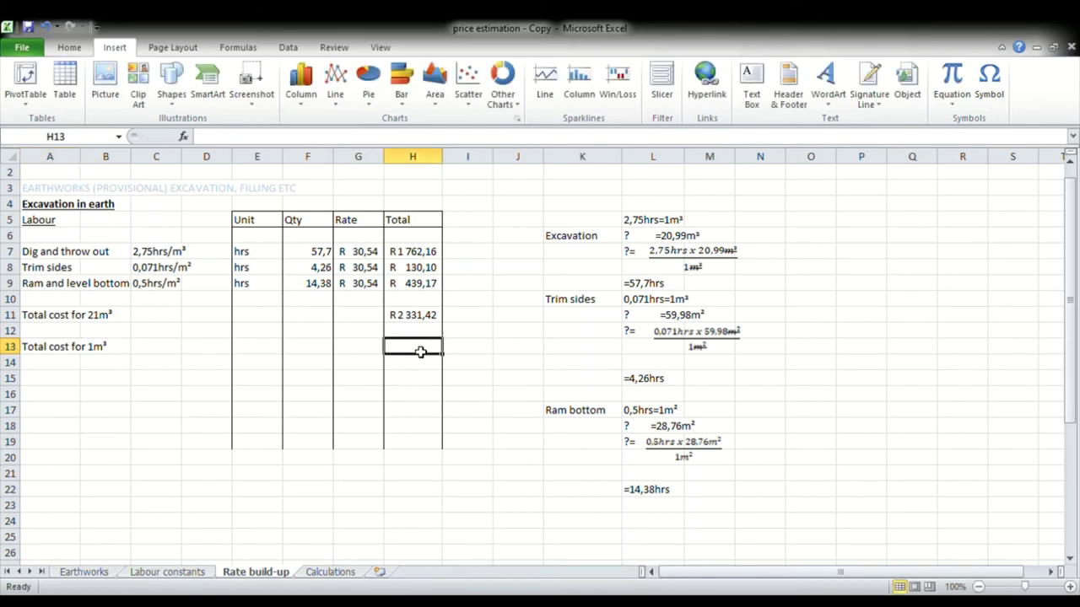
{"action": "type", "text": "="}
{"action": "left_click", "coordinate": [421, 323]}
{"action": "type", "text": "/21"}
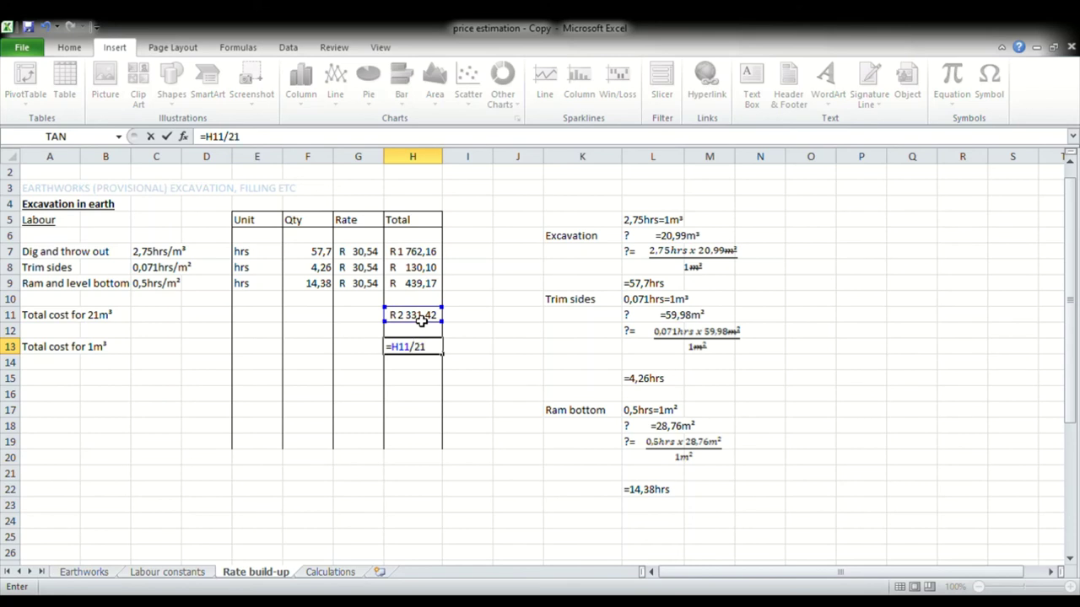
{"action": "key", "text": "Return"}
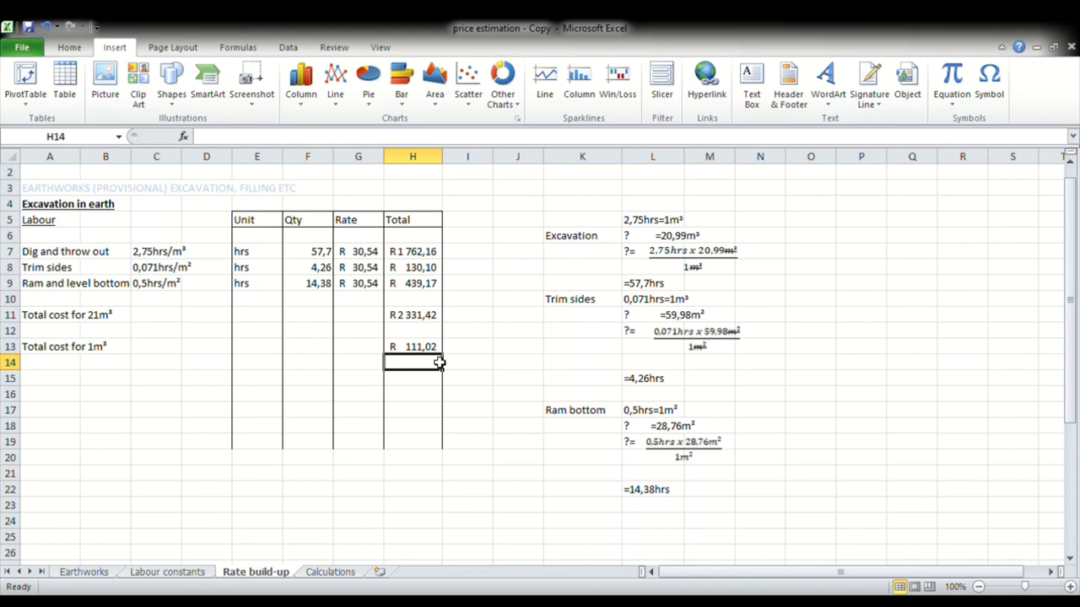
Step: Add an Overheads row with 5% in B15
{"action": "left_click", "coordinate": [432, 322]}
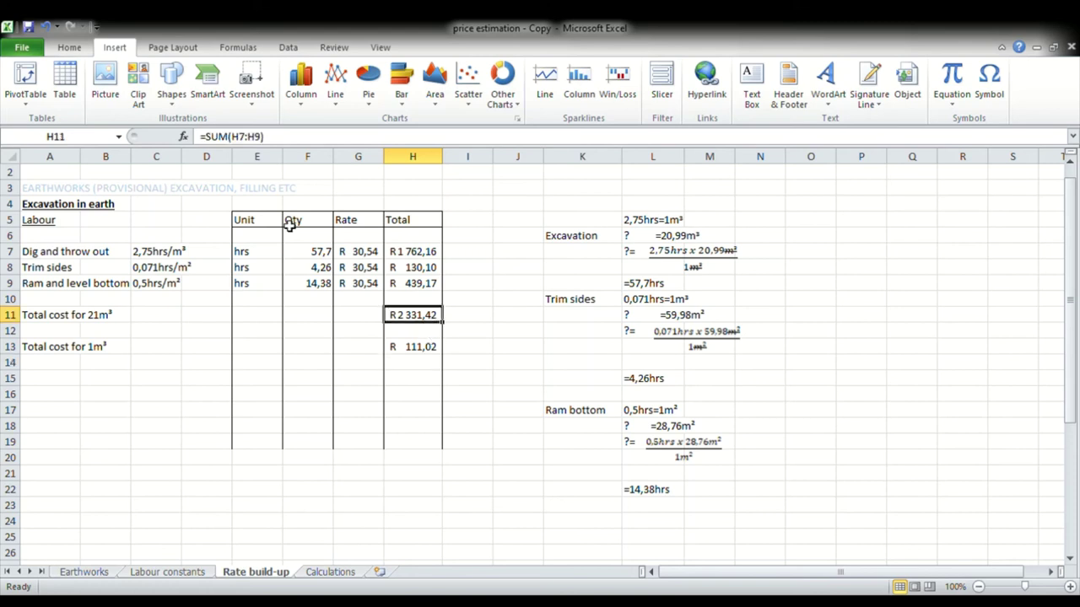
{"action": "left_click", "coordinate": [76, 384]}
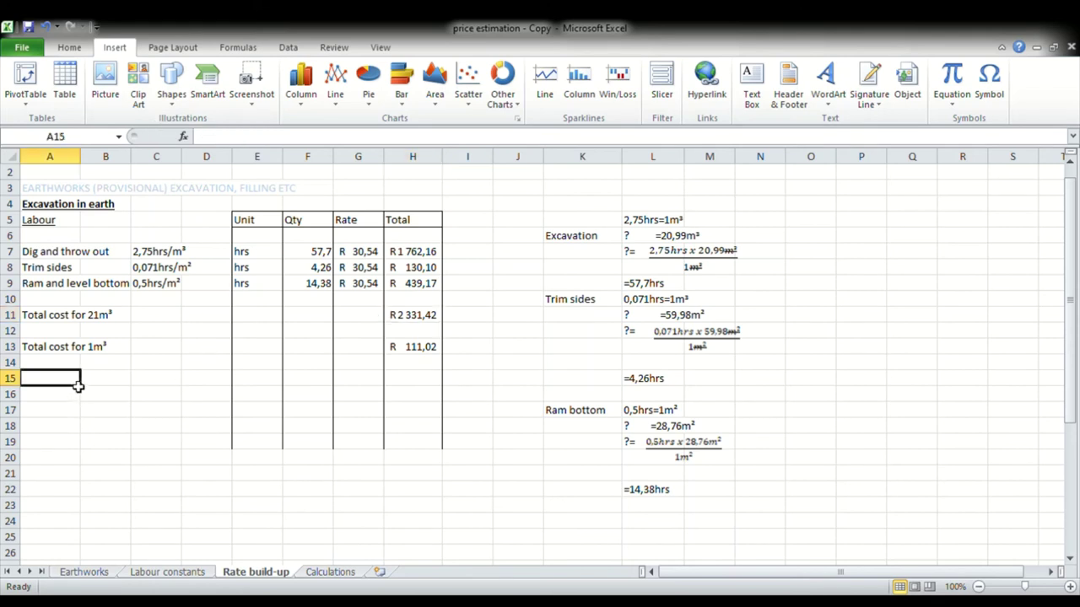
{"action": "type", "text": "Overheads"}
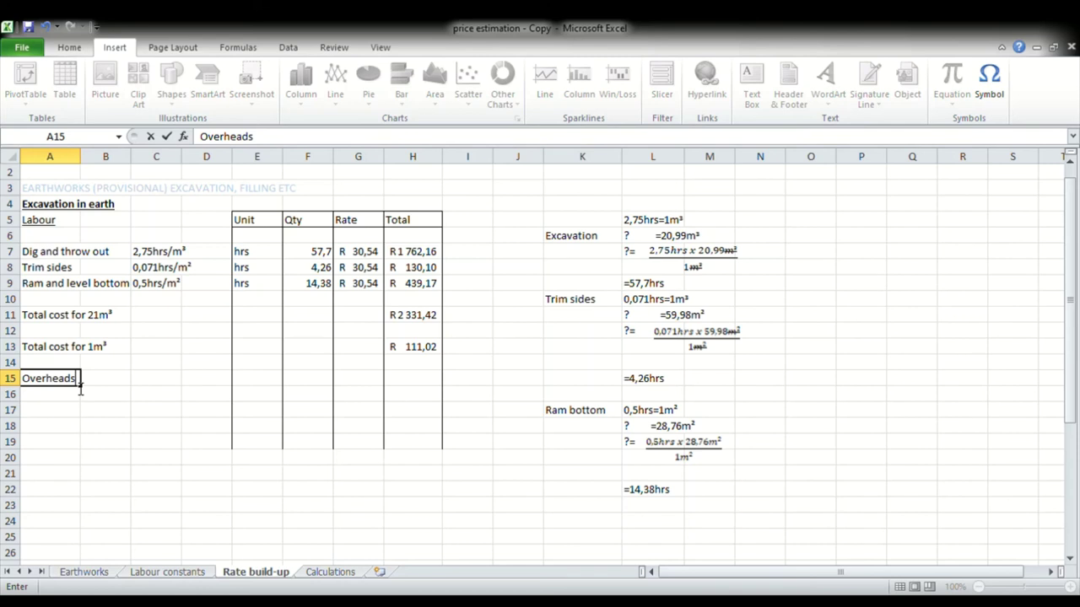
{"action": "key", "text": "Tab"}
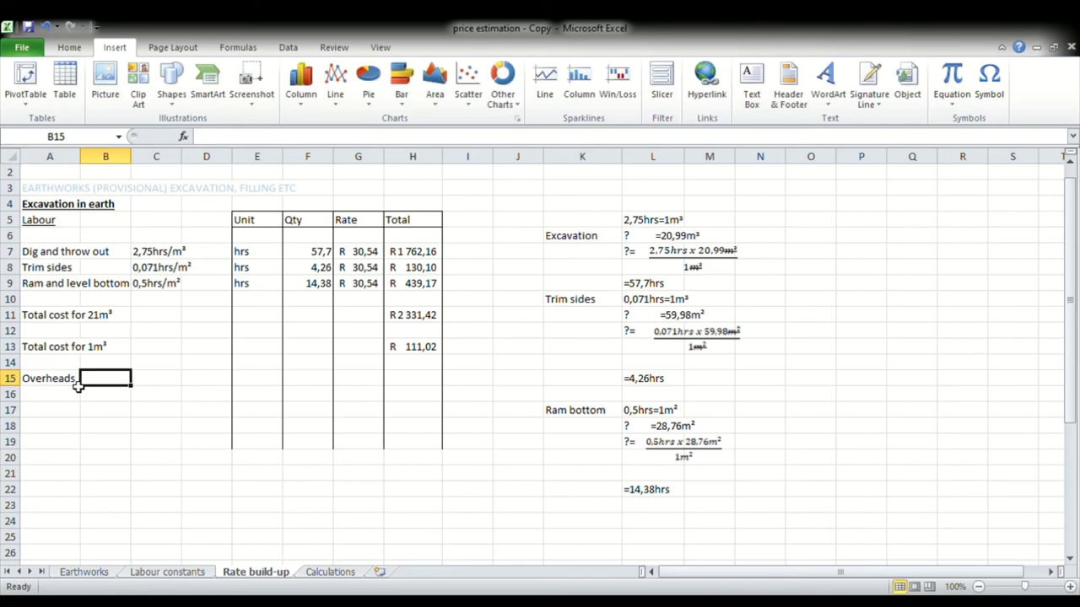
{"action": "type", "text": "5%"}
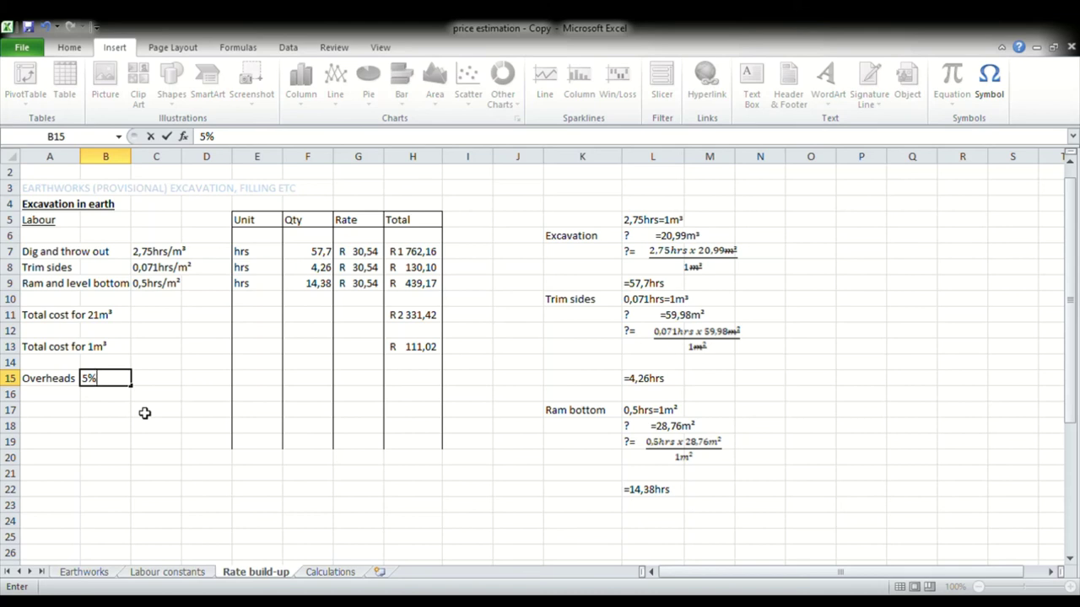
Step: Enter =H13*B15 in H15 for overheads of R 5,55
{"action": "left_click", "coordinate": [426, 380]}
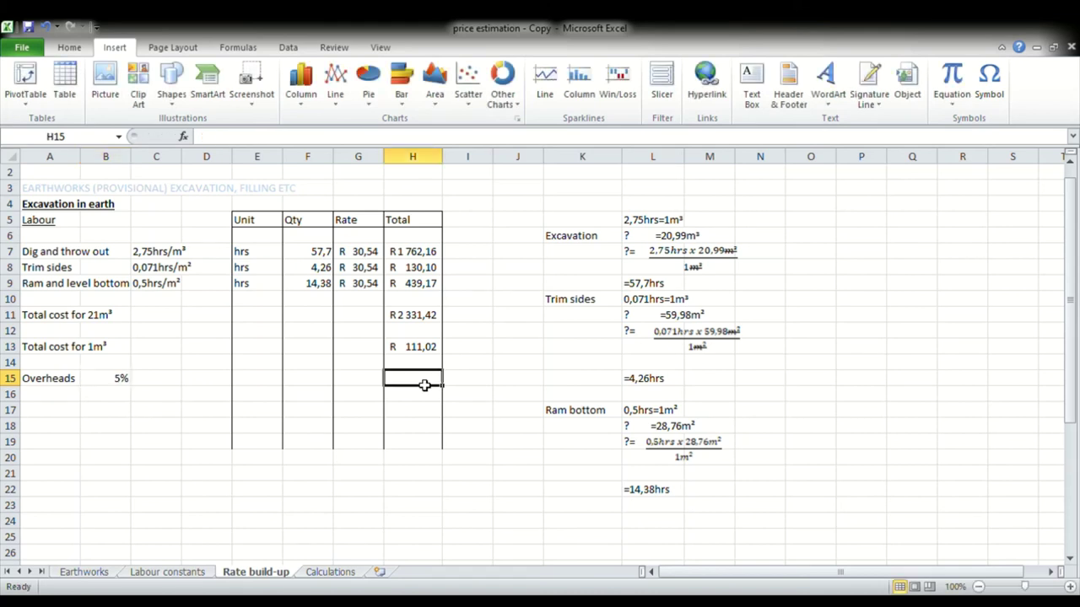
{"action": "type", "text": "="}
{"action": "left_click", "coordinate": [427, 353]}
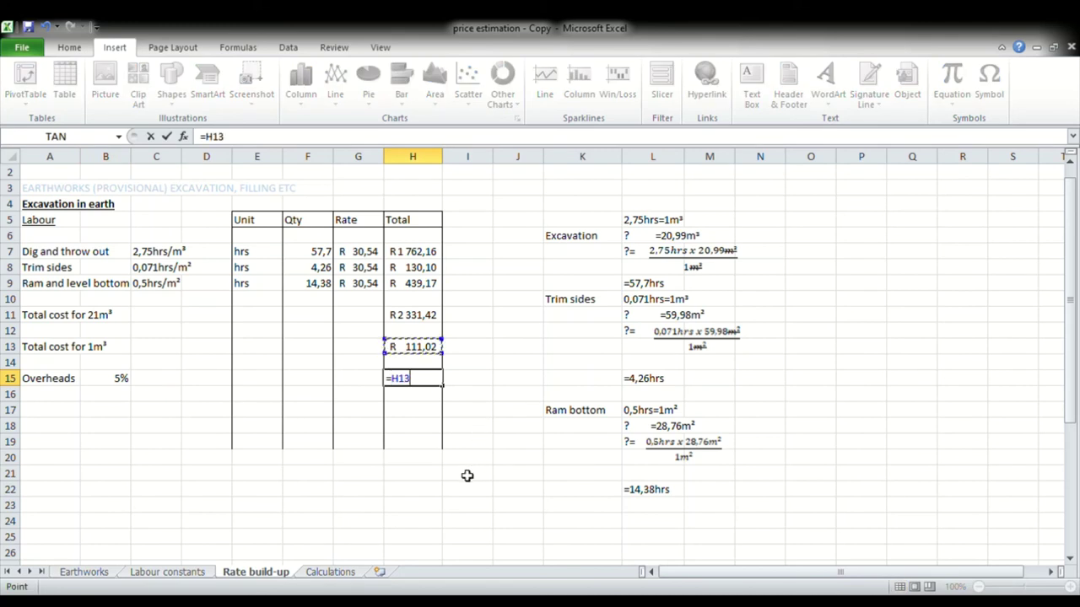
{"action": "type", "text": "*"}
{"action": "left_click", "coordinate": [120, 380]}
{"action": "key", "text": "Return"}
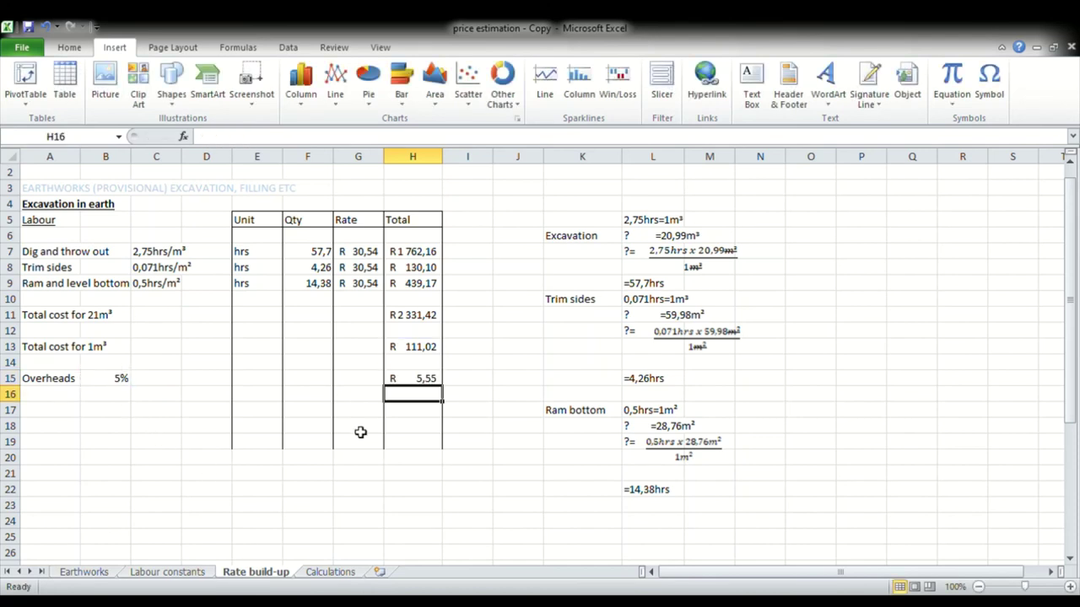
Step: Enter =H13+H15 in H16, giving R 116,57
{"action": "type", "text": "="}
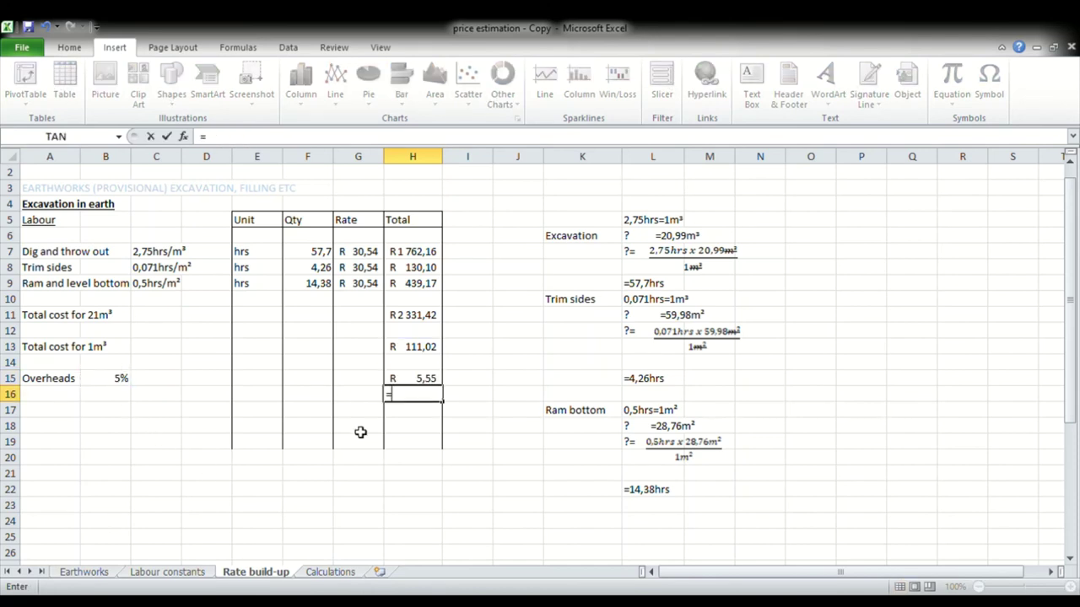
{"action": "left_click", "coordinate": [430, 355]}
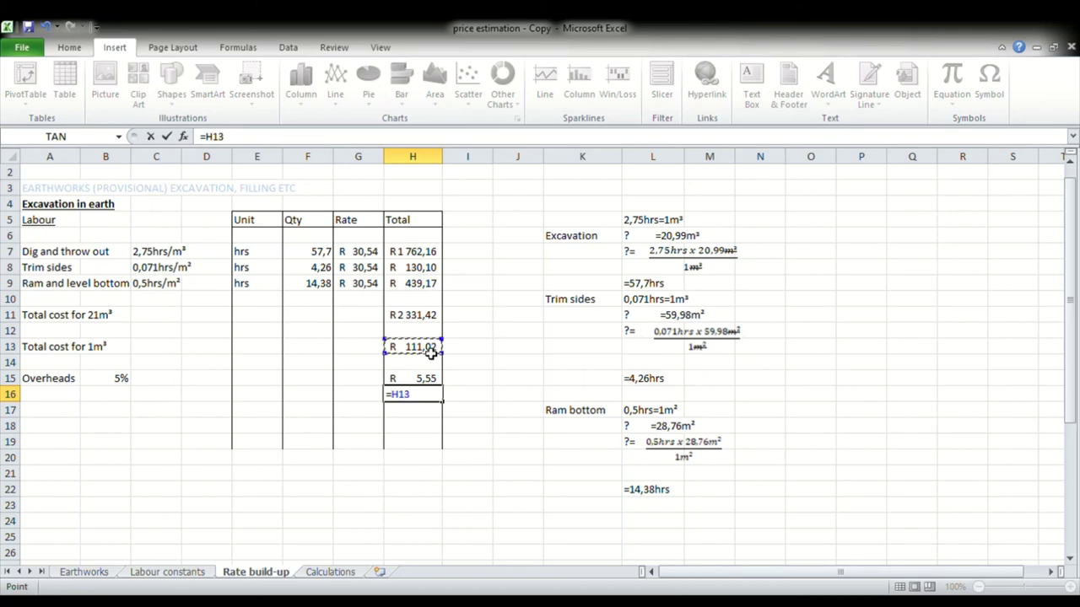
{"action": "type", "text": "+"}
{"action": "left_click", "coordinate": [439, 381]}
{"action": "key", "text": "Return"}
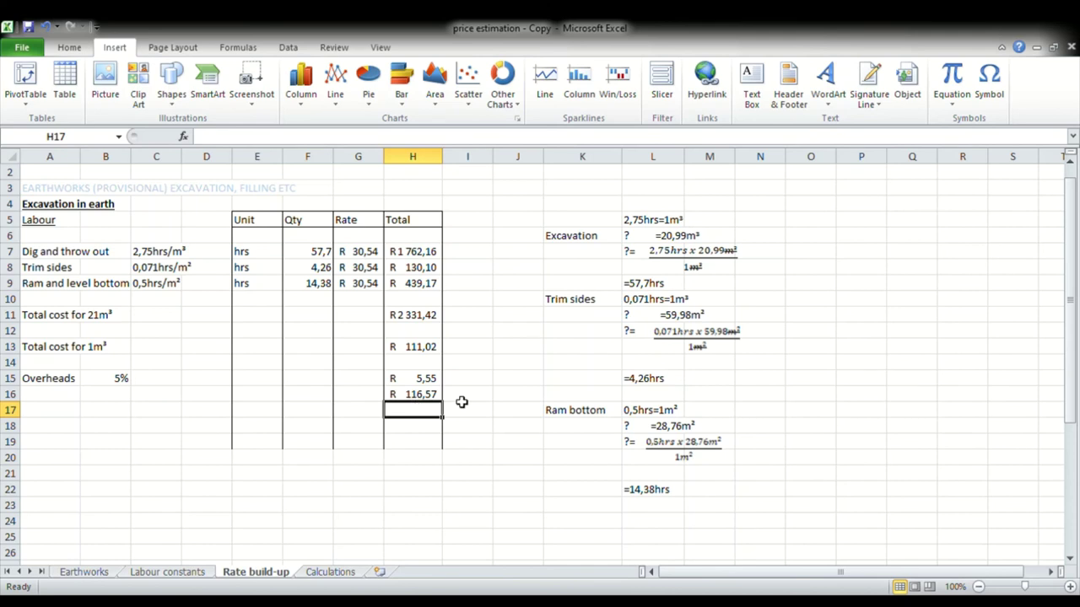
Step: Label row 18 'Profit' in A18 with a 10% rate in B18
{"action": "left_click", "coordinate": [75, 433]}
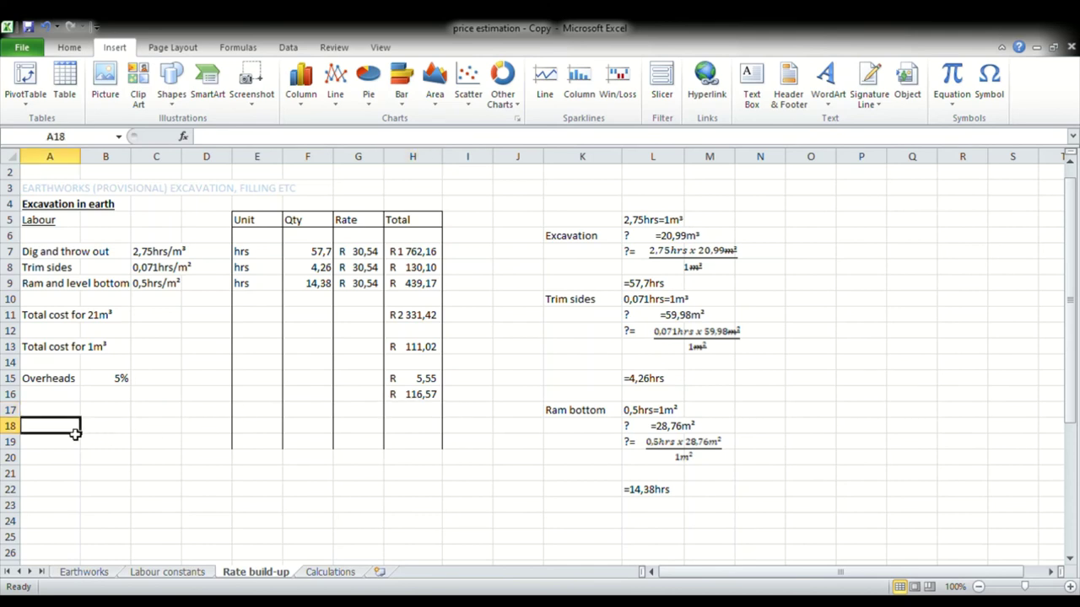
{"action": "type", "text": "Prof"}
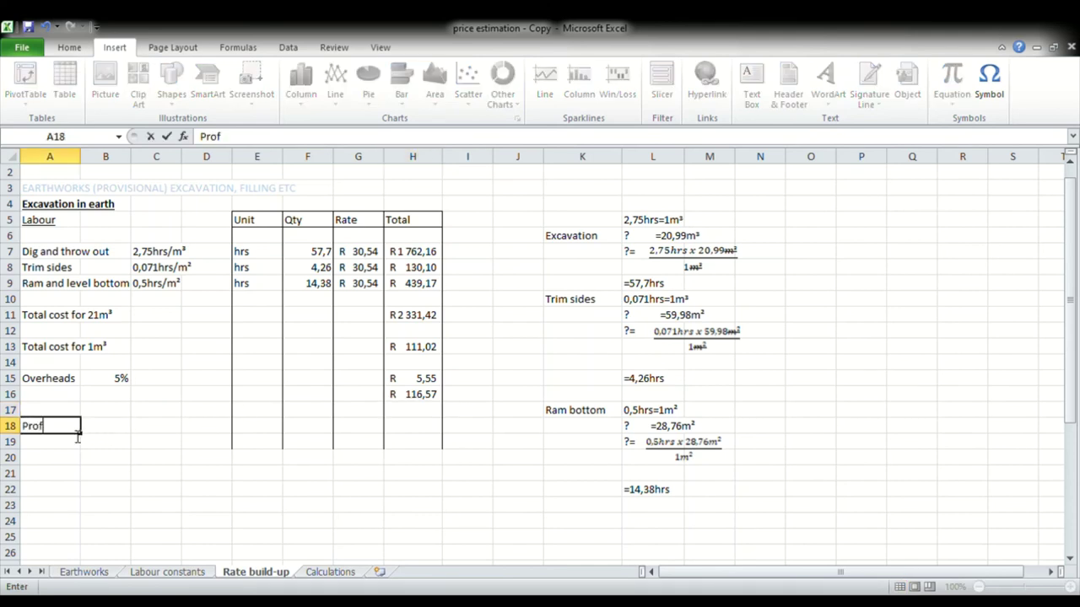
{"action": "type", "text": "it"}
{"action": "left_click", "coordinate": [106, 430]}
{"action": "type", "text": "10%"}
Step: Enter =H16*B18 in H18 to calculate a profit of R 11,66
{"action": "left_click", "coordinate": [426, 432]}
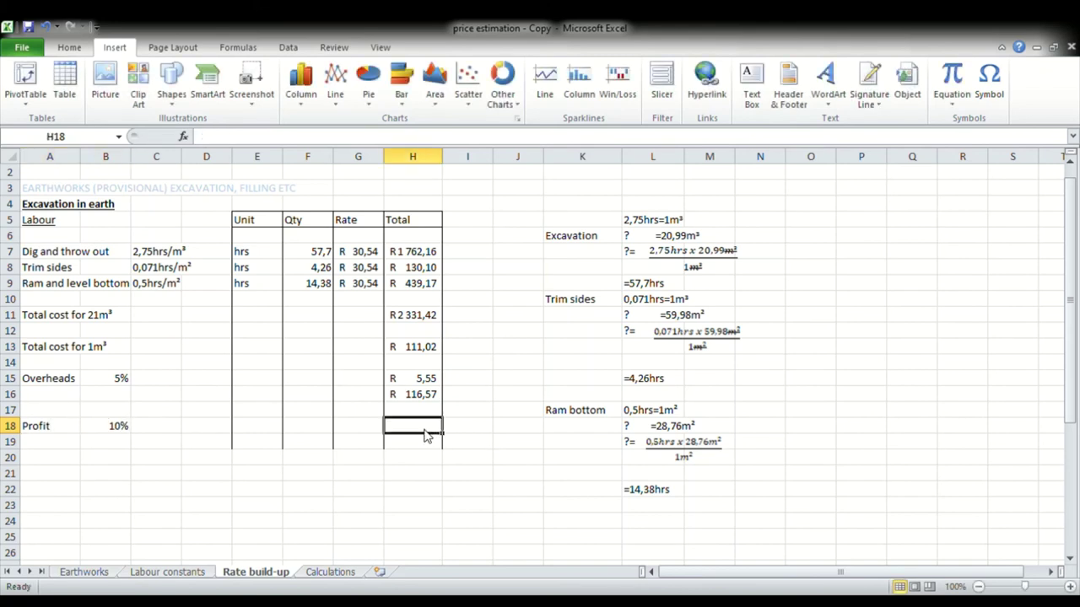
{"action": "type", "text": "="}
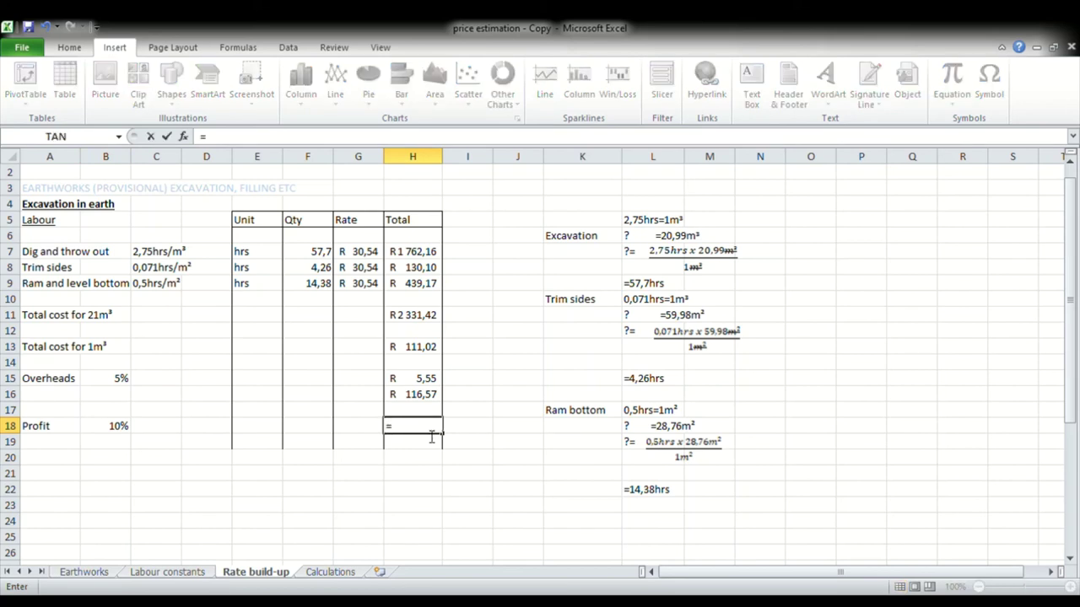
{"action": "left_click", "coordinate": [428, 399]}
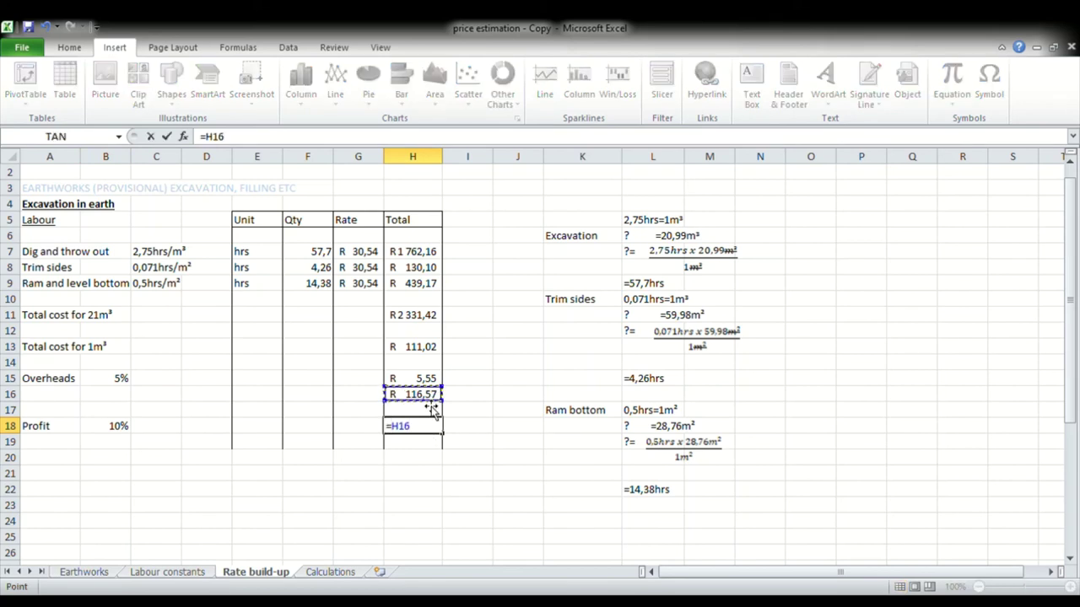
{"action": "type", "text": "*"}
{"action": "left_click", "coordinate": [120, 427]}
{"action": "key", "text": "Return"}
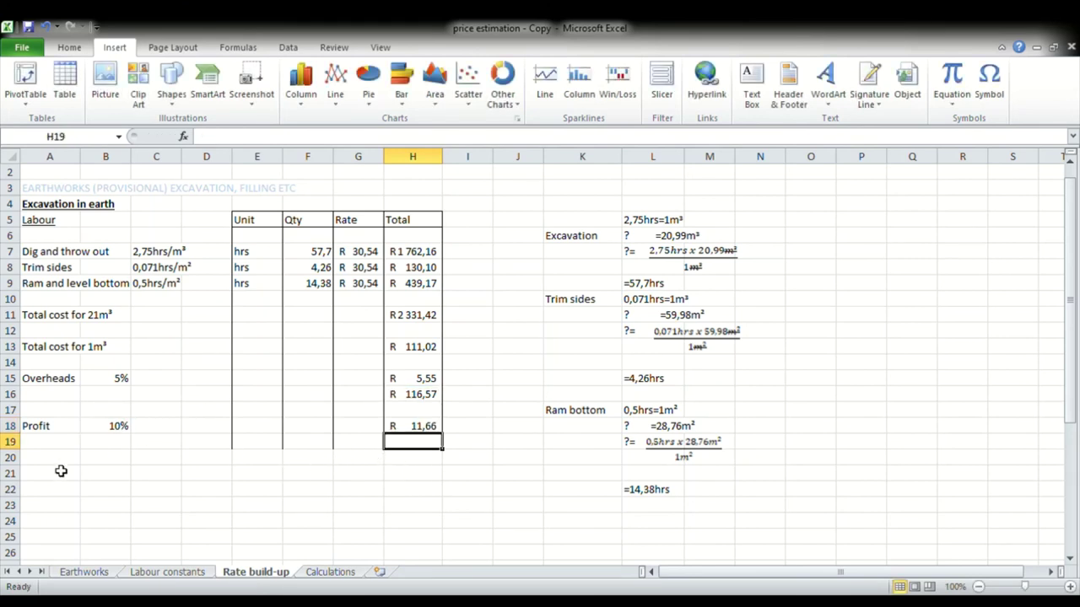
{"action": "left_click", "coordinate": [313, 463]}
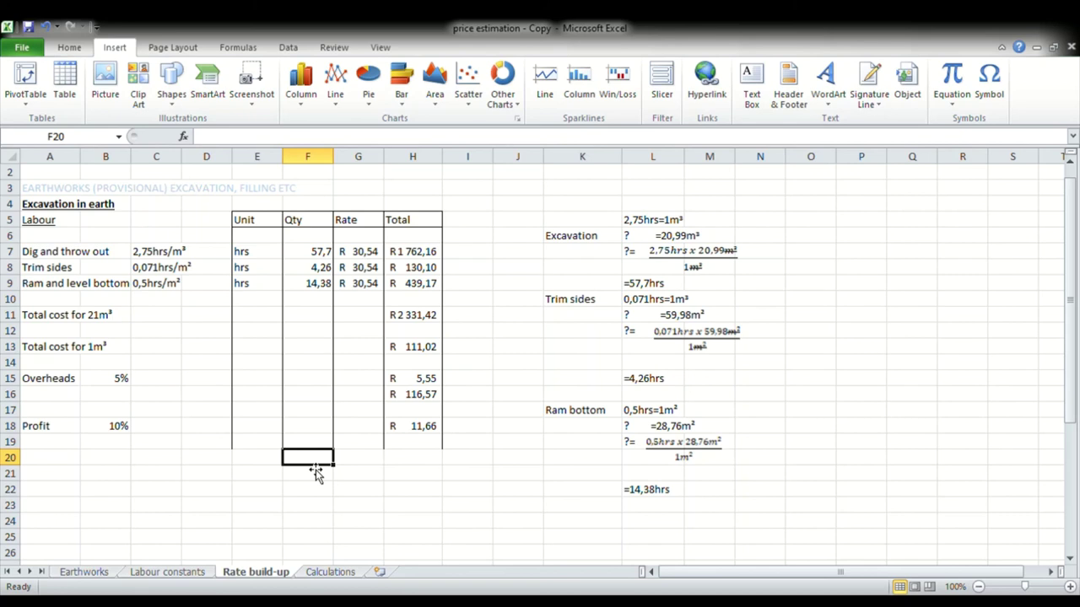
Step: Type the label 'unit rate/m³' into cell A20
{"action": "left_click", "coordinate": [64, 463]}
{"action": "type", "text": "unit"}
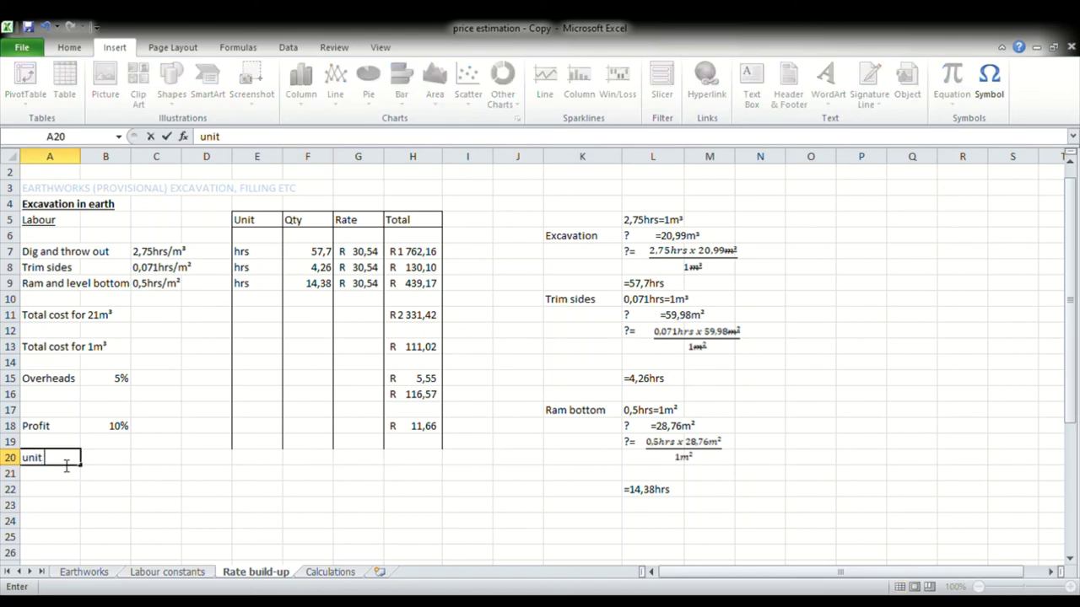
{"action": "type", "text": " rate/m"}
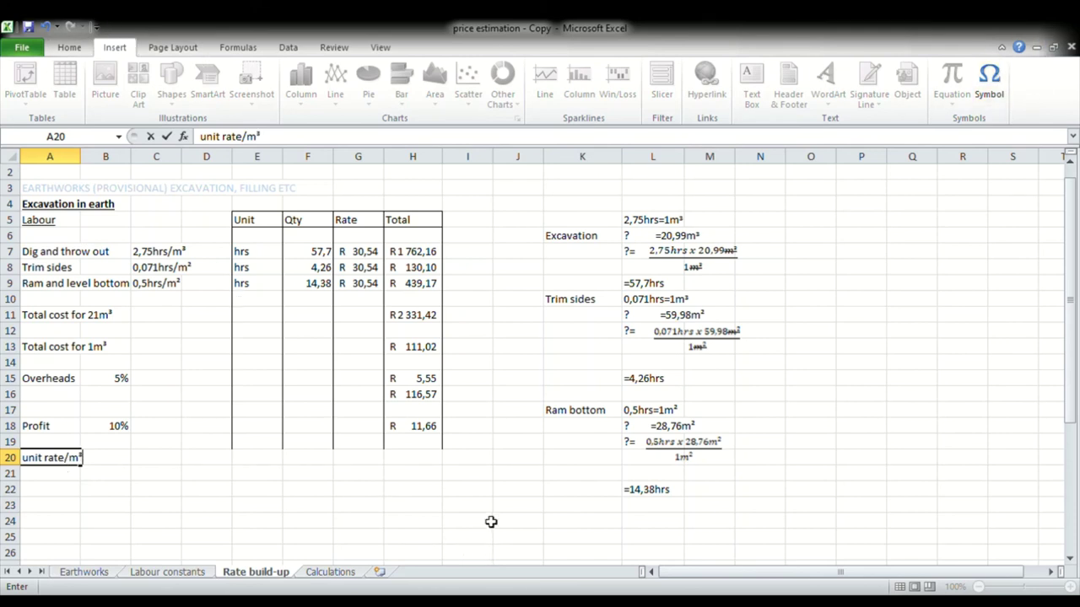
{"action": "type", "text": "³"}
{"action": "left_click", "coordinate": [84, 472]}
Step: Move the label to F20, append '=' to read 'unit rate/m³=', and make it bold
{"action": "left_click", "coordinate": [66, 458]}
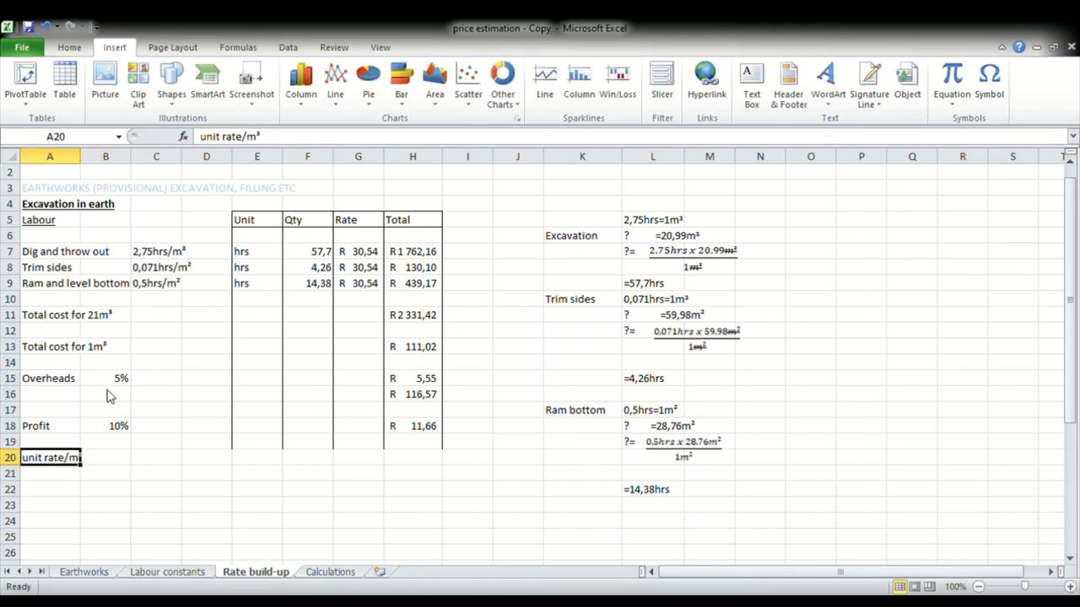
{"action": "key", "text": "ctrl+c"}
{"action": "left_click", "coordinate": [331, 461]}
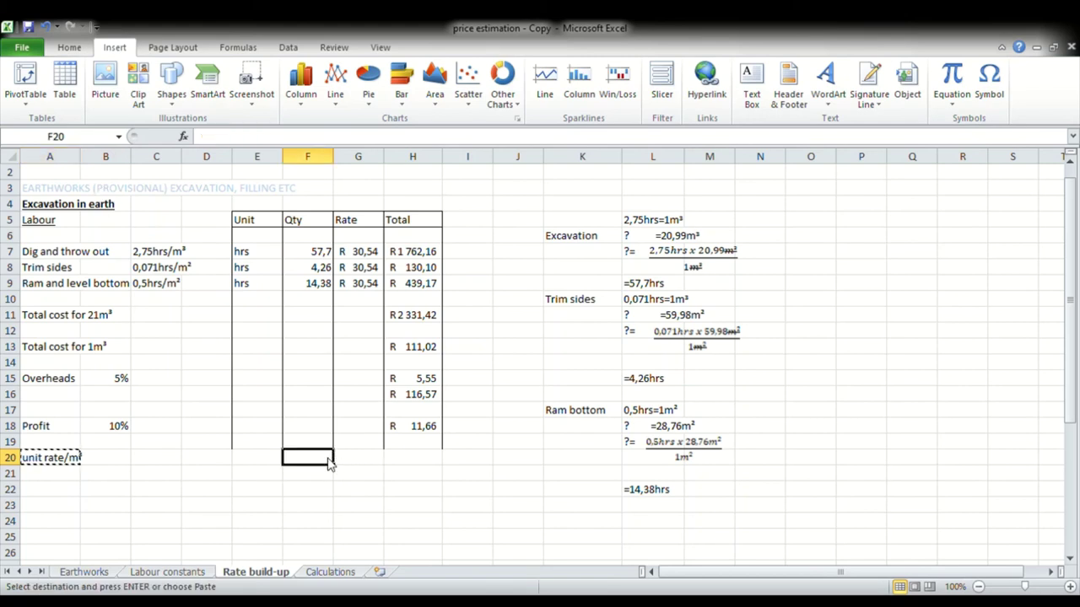
{"action": "key", "text": "ctrl+v"}
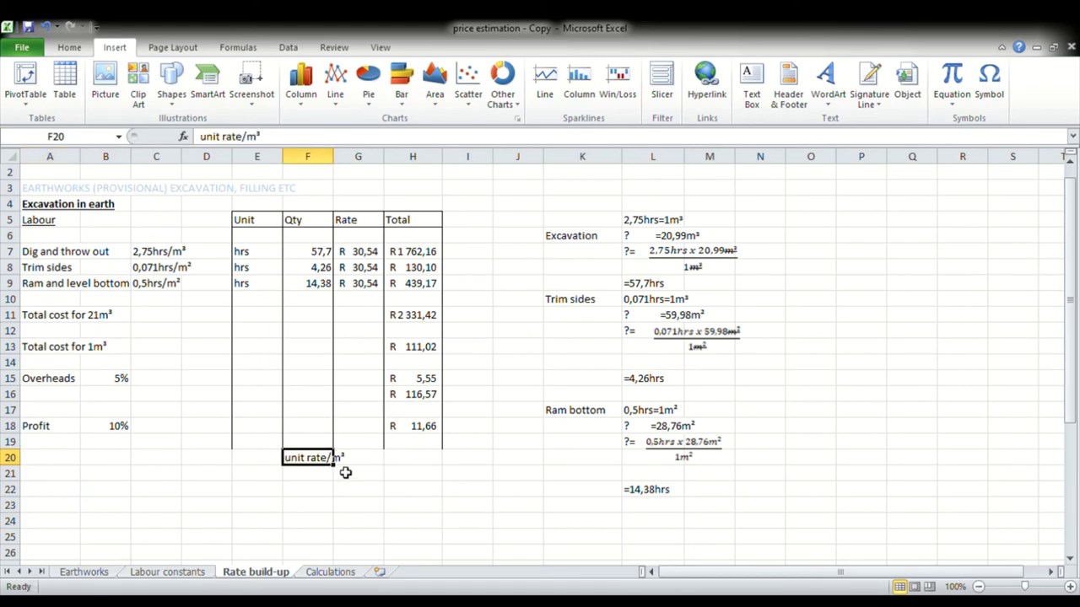
{"action": "left_click", "coordinate": [311, 140]}
{"action": "type", "text": "="}
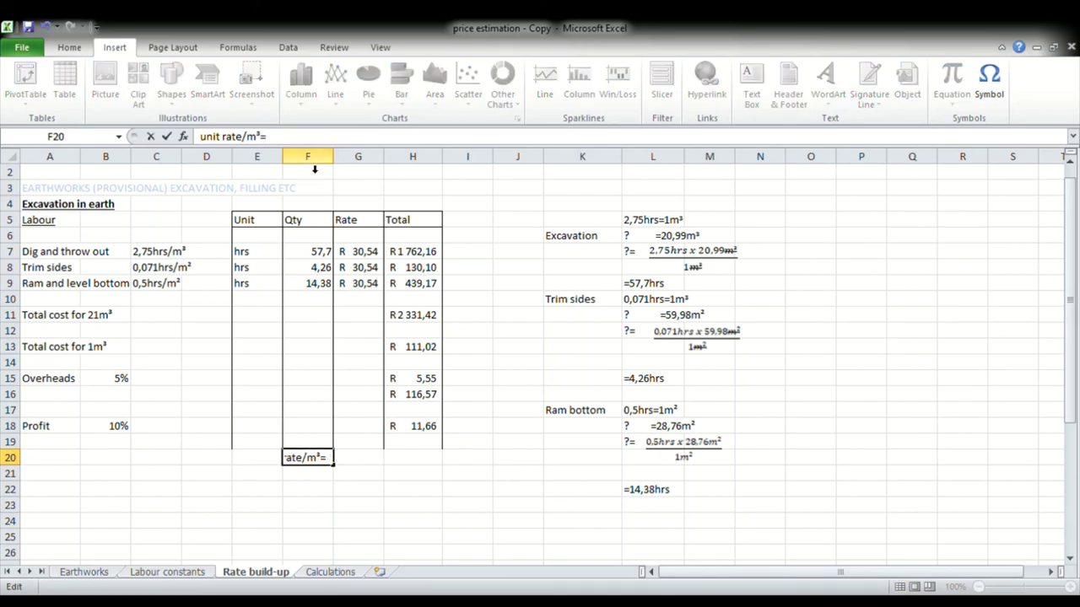
{"action": "left_click", "coordinate": [372, 508]}
{"action": "left_click", "coordinate": [318, 458]}
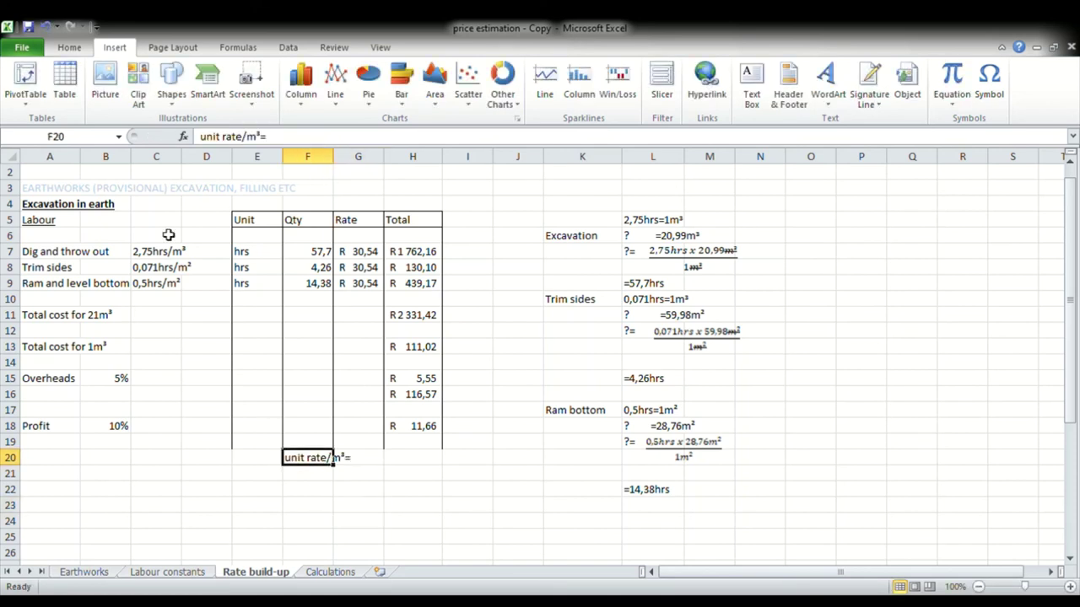
{"action": "left_click", "coordinate": [69, 47]}
{"action": "left_click", "coordinate": [131, 95]}
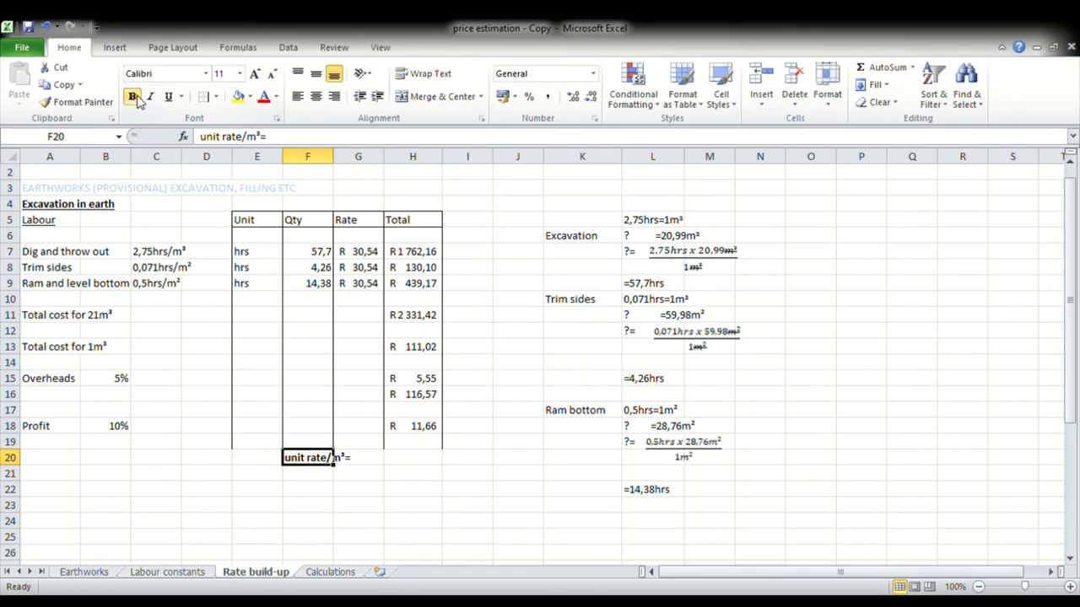
Step: Enter =H16+H18 in H20 for a unit rate of R 128,23
{"action": "left_click", "coordinate": [431, 460]}
{"action": "type", "text": "="}
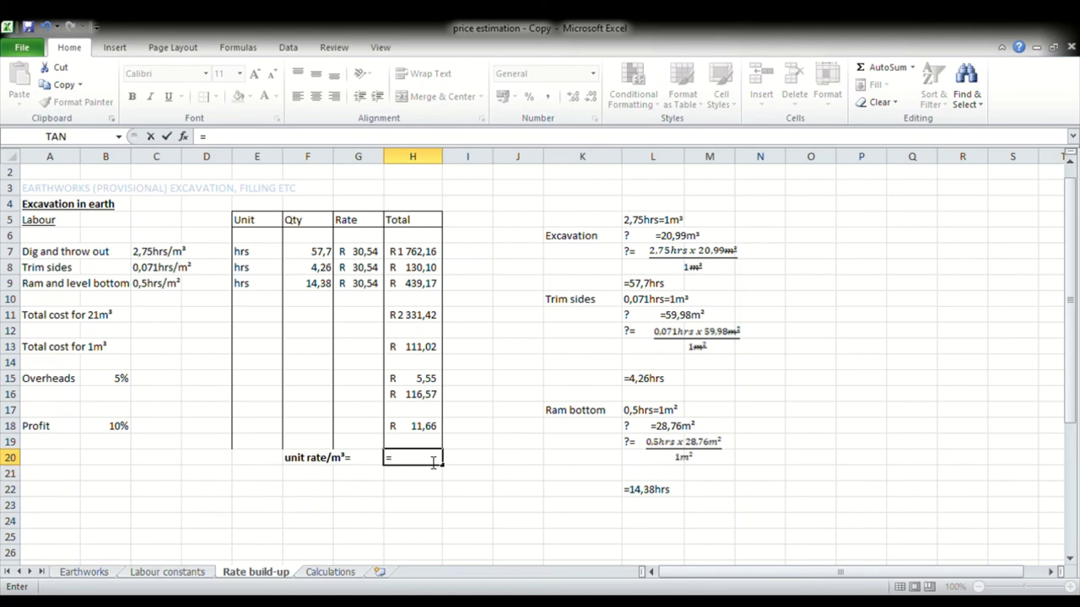
{"action": "left_click", "coordinate": [431, 396]}
{"action": "type", "text": "+"}
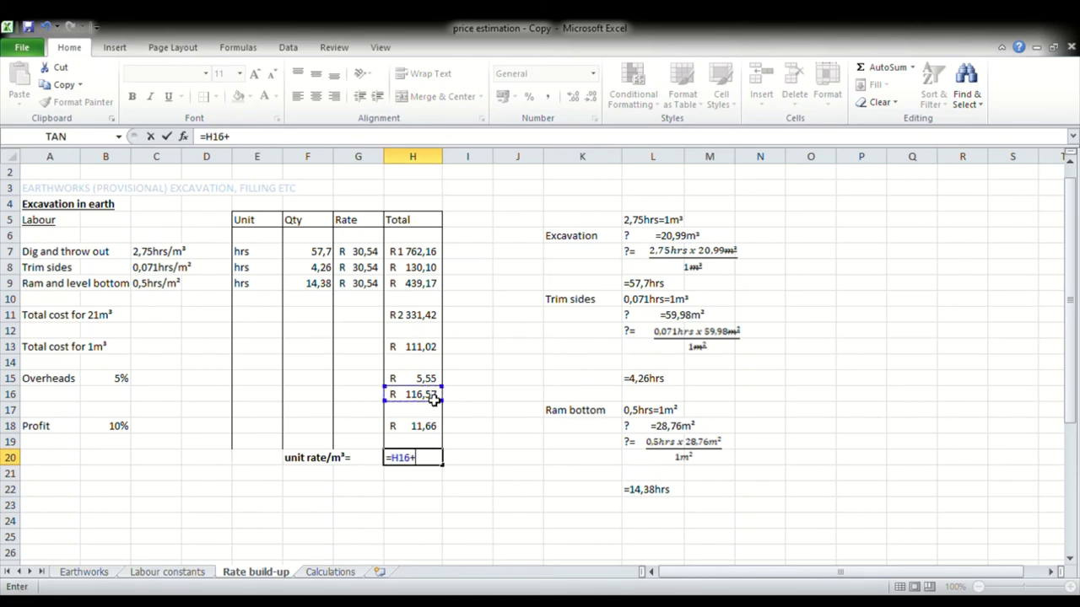
{"action": "left_click", "coordinate": [428, 435]}
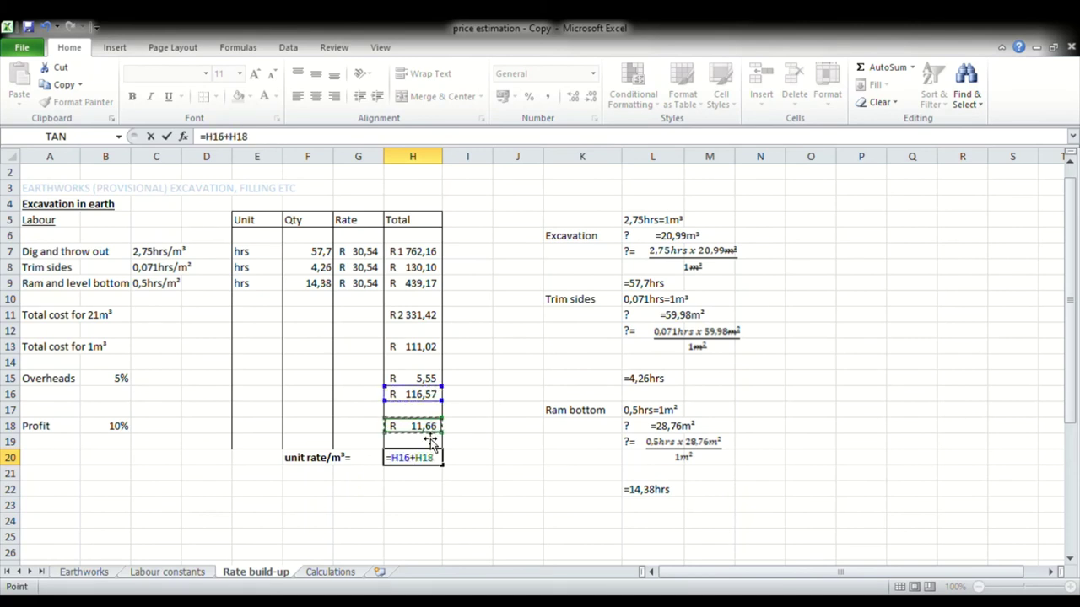
{"action": "key", "text": "Return"}
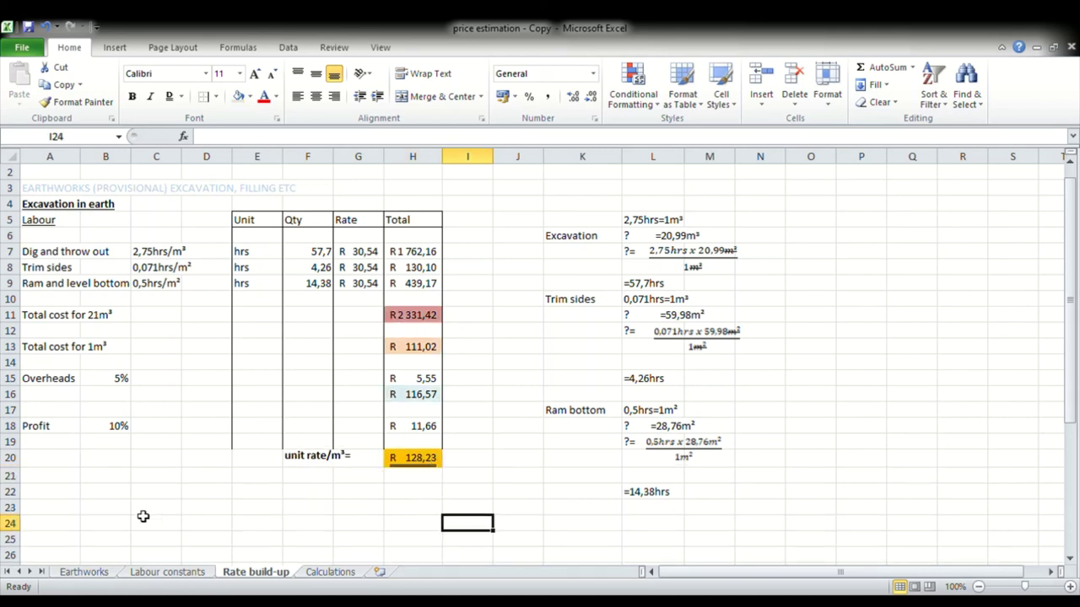
Step: On Earthworks, link the Trenches rate J26 to ='Rate build-up'!H20 (R 128,23)
{"action": "left_click", "coordinate": [107, 574]}
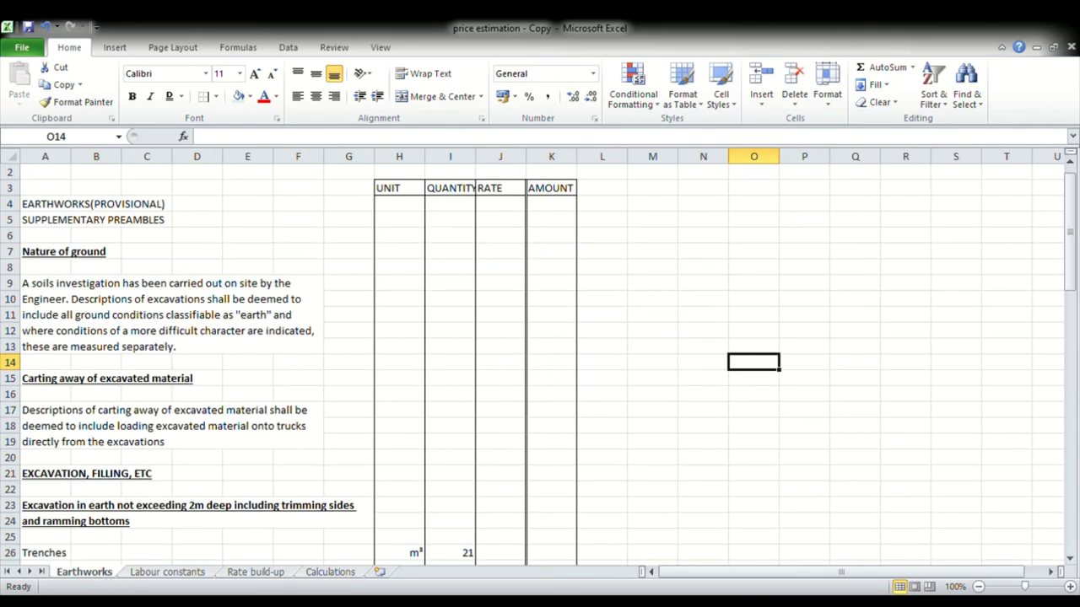
{"action": "left_click", "coordinate": [514, 555]}
{"action": "type", "text": "="}
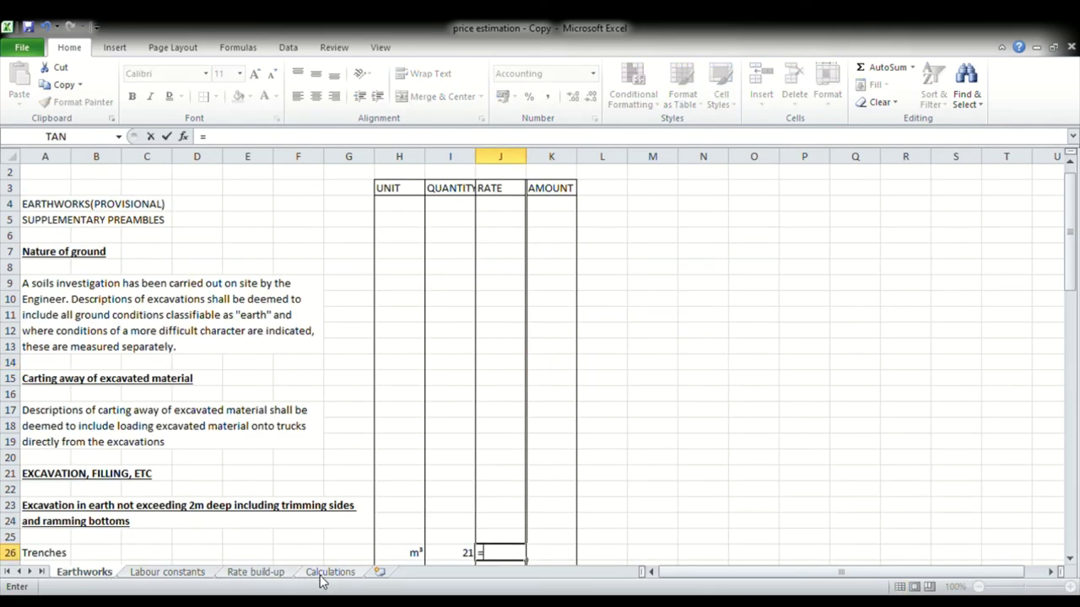
{"action": "left_click", "coordinate": [289, 574]}
{"action": "left_click", "coordinate": [433, 460]}
{"action": "key", "text": "Return"}
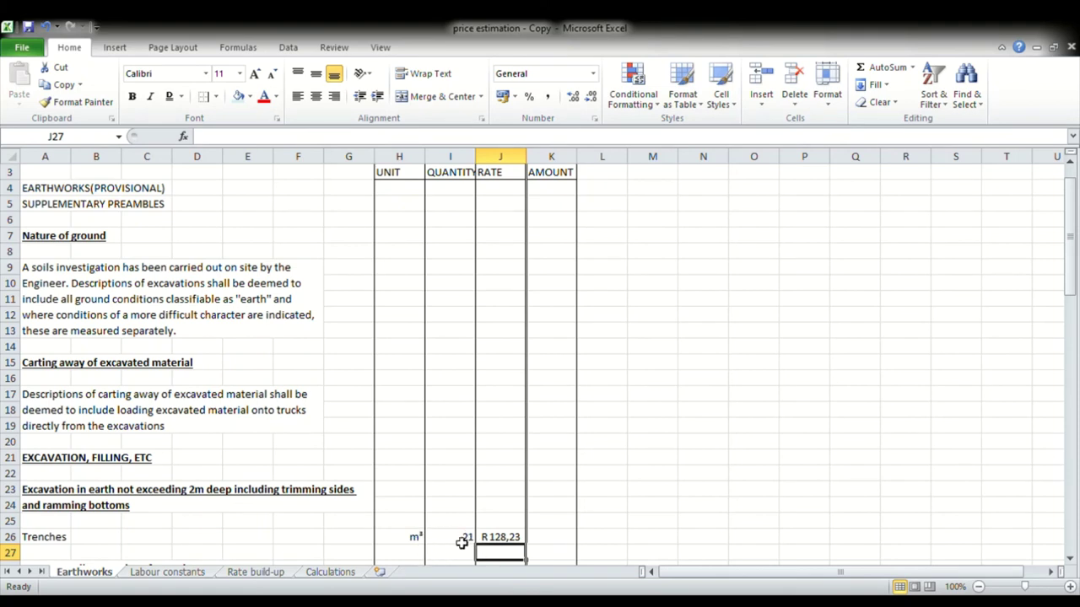
Step: Enter =I26*J26 in K26 for a Trenches amount of R 2 692,79
{"action": "left_click", "coordinate": [540, 539]}
{"action": "type", "text": "="}
{"action": "left_click", "coordinate": [471, 538]}
{"action": "type", "text": "*"}
{"action": "left_click", "coordinate": [514, 541]}
{"action": "key", "text": "Return"}
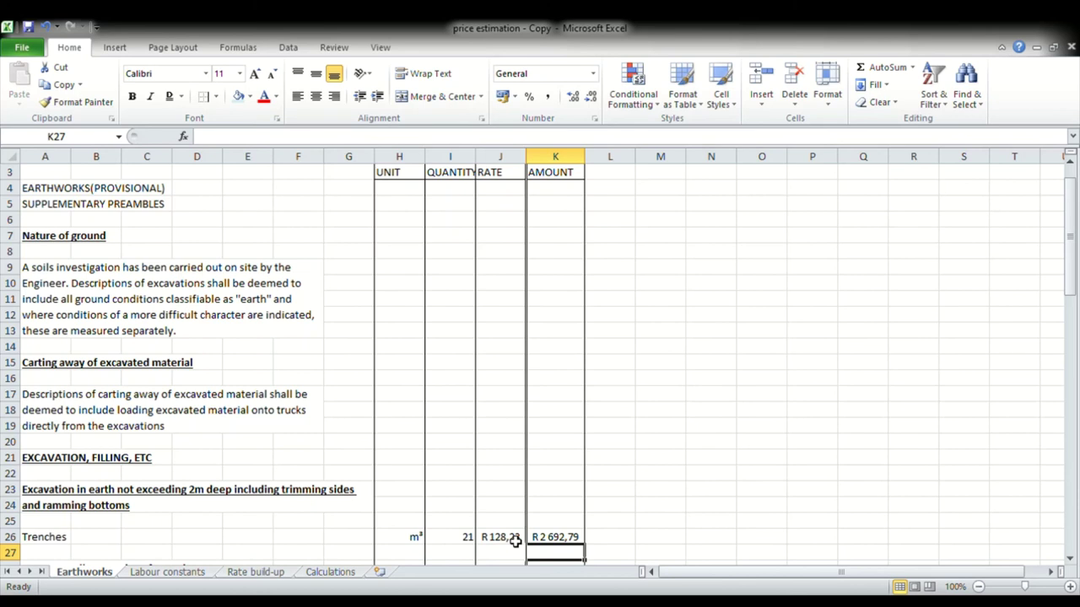
{"action": "left_click", "coordinate": [609, 520]}
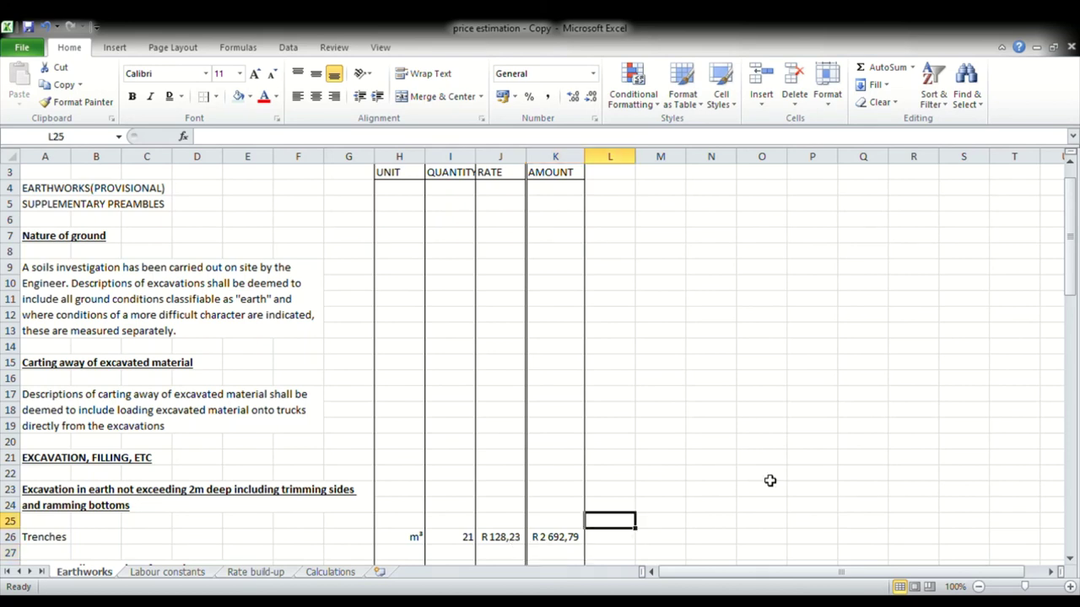